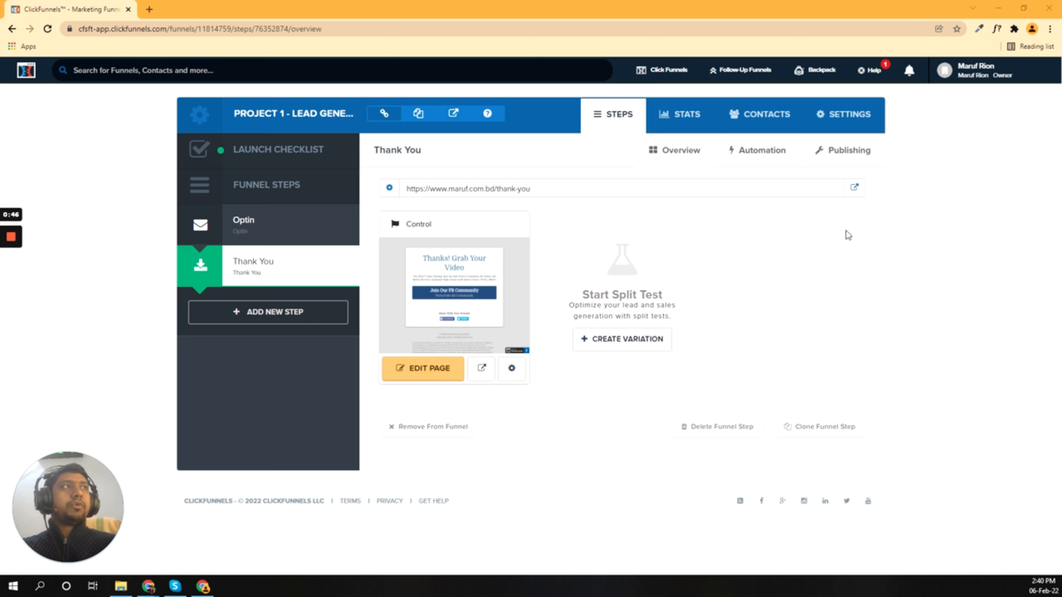
Step: Bring up the account dropdown from the profile name at the top right of the Thank You step
mouse_move(977, 74)
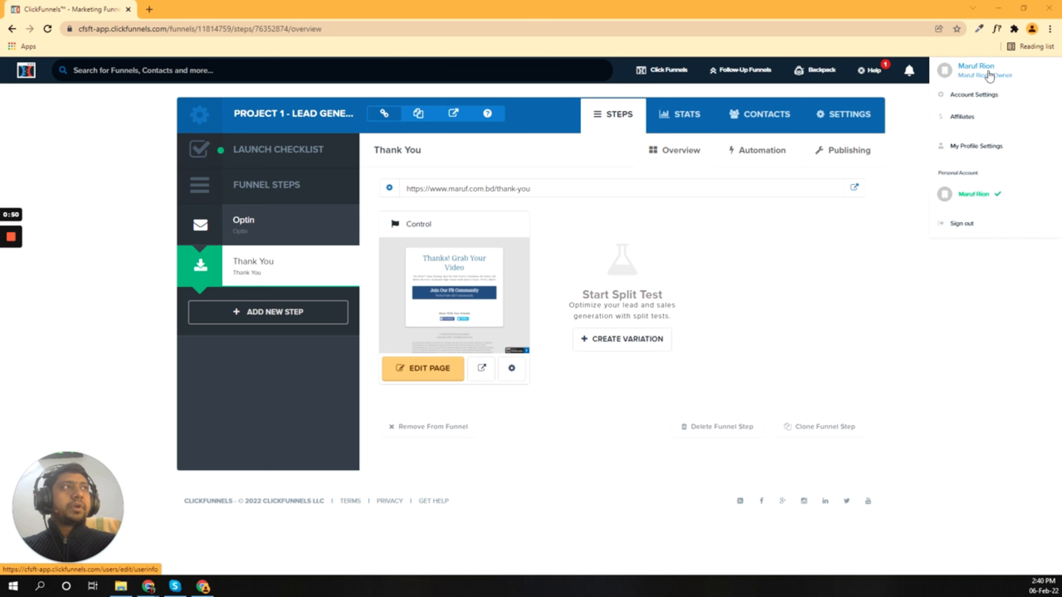
Step: Go to Account Settings and open the empty Digital Assets section
left_click(975, 95)
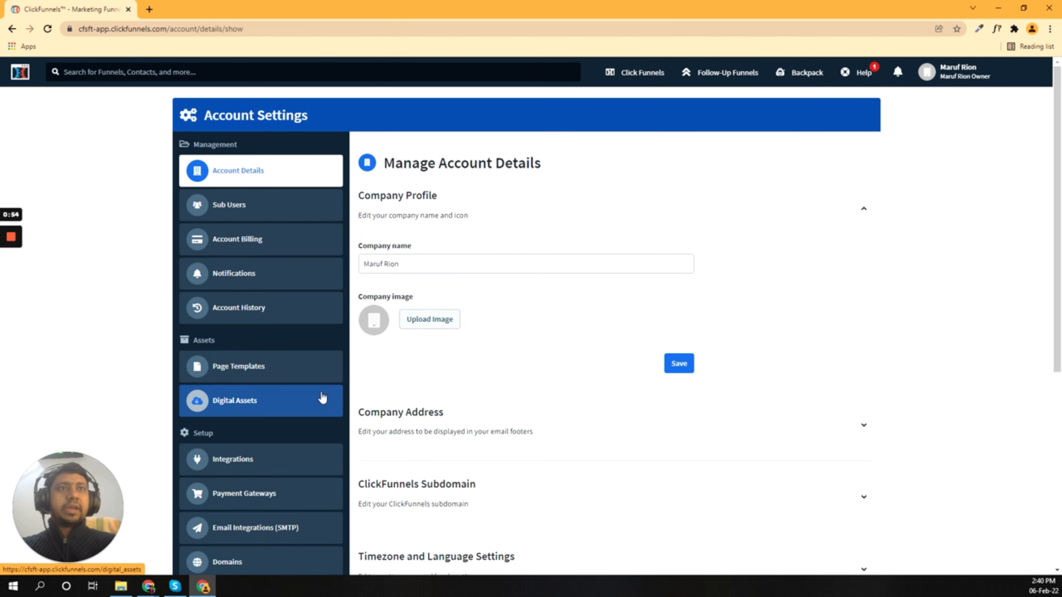
left_click(322, 398)
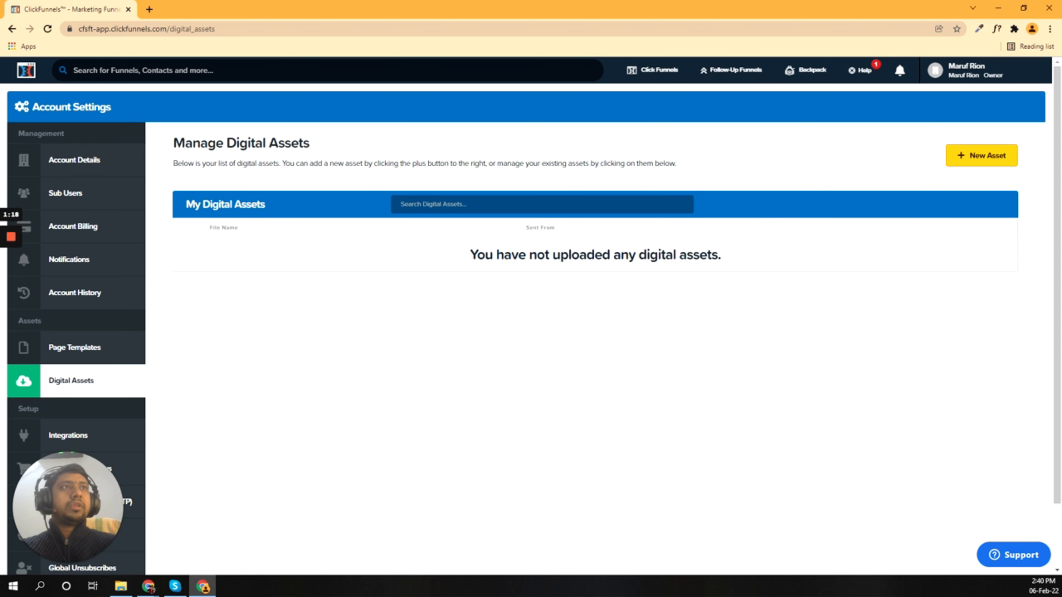
Step: Start a new digital asset and bring up the file picker for its upload
left_click(977, 157)
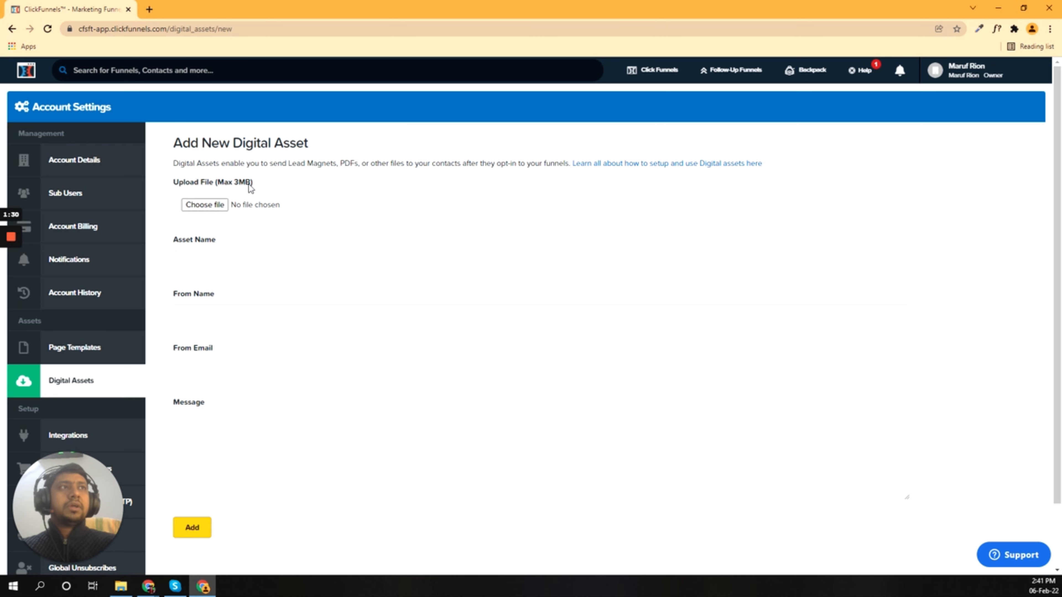
scroll(324, 190, "down", 2)
scroll(326, 191, "up", 2)
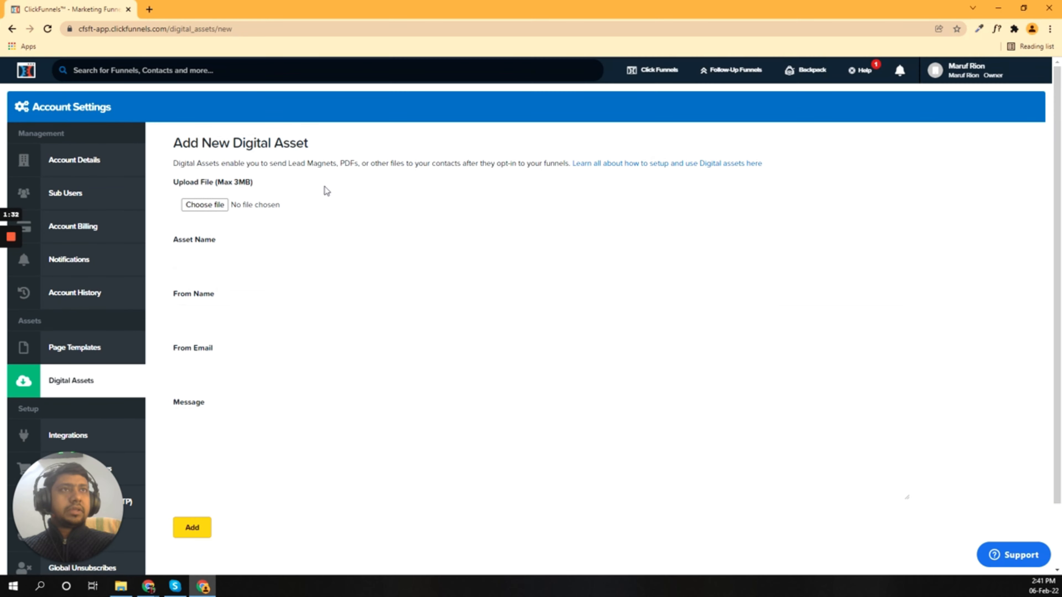
left_click_drag(341, 164, 354, 164)
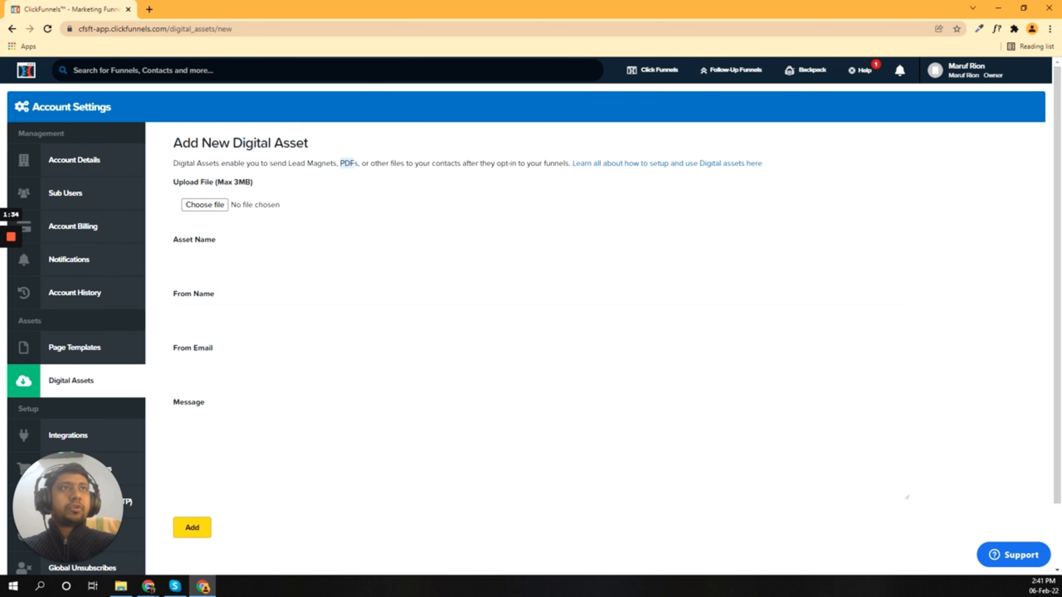
left_click(284, 167)
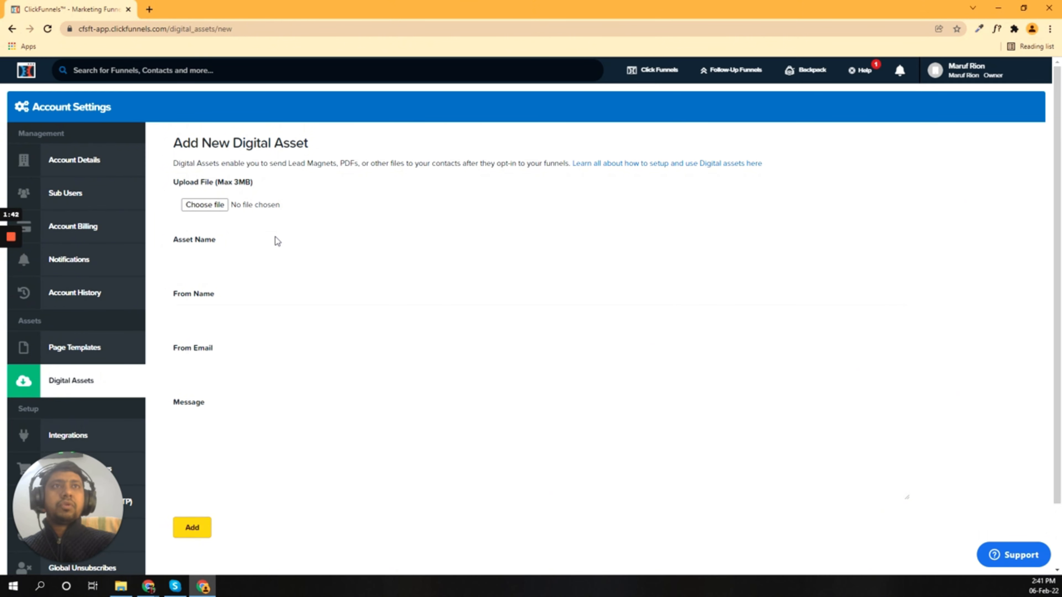
left_click(196, 209)
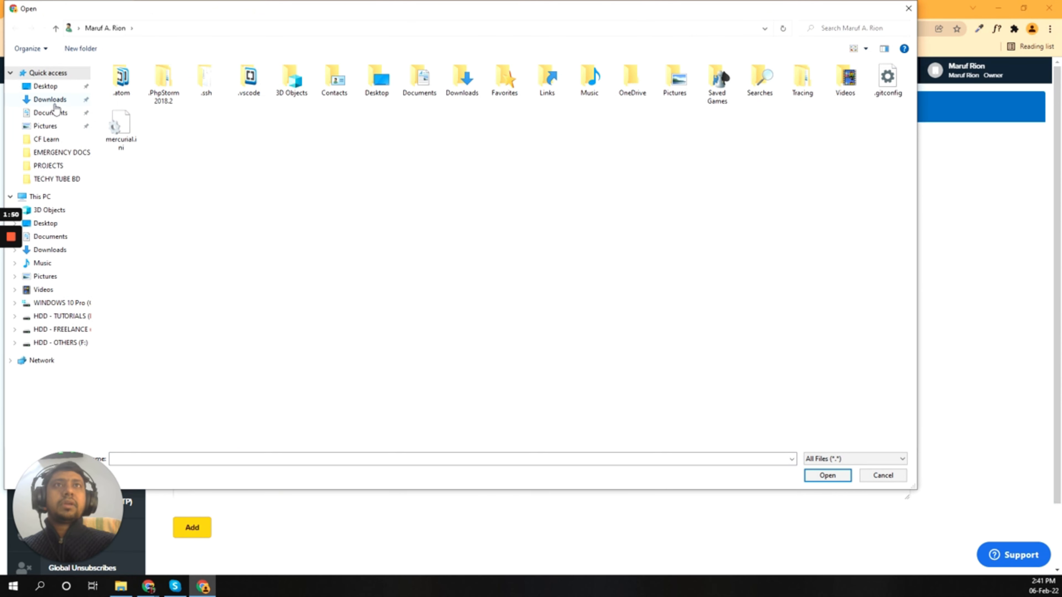
Step: Choose the favicon PNG from Desktop > CF Learn and name the asset 'favicon'
left_click(42, 87)
double_click(130, 90)
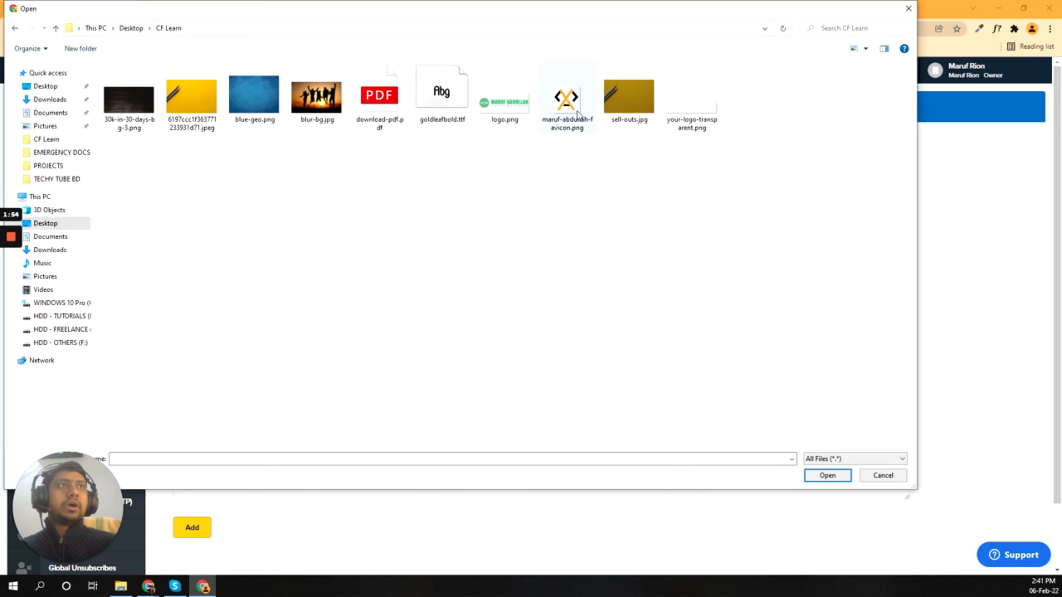
double_click(565, 101)
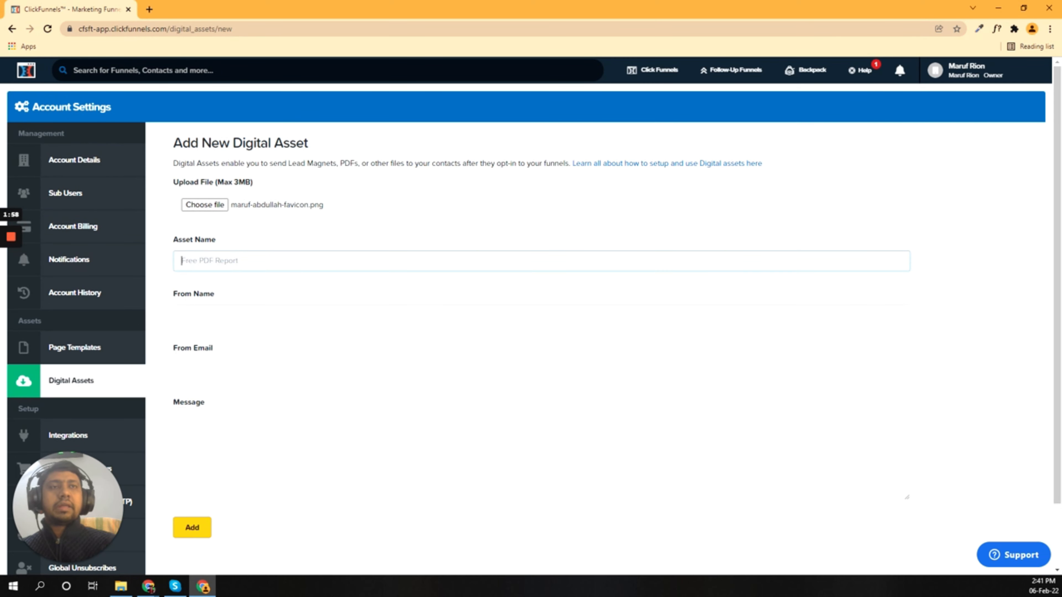
type("fav")
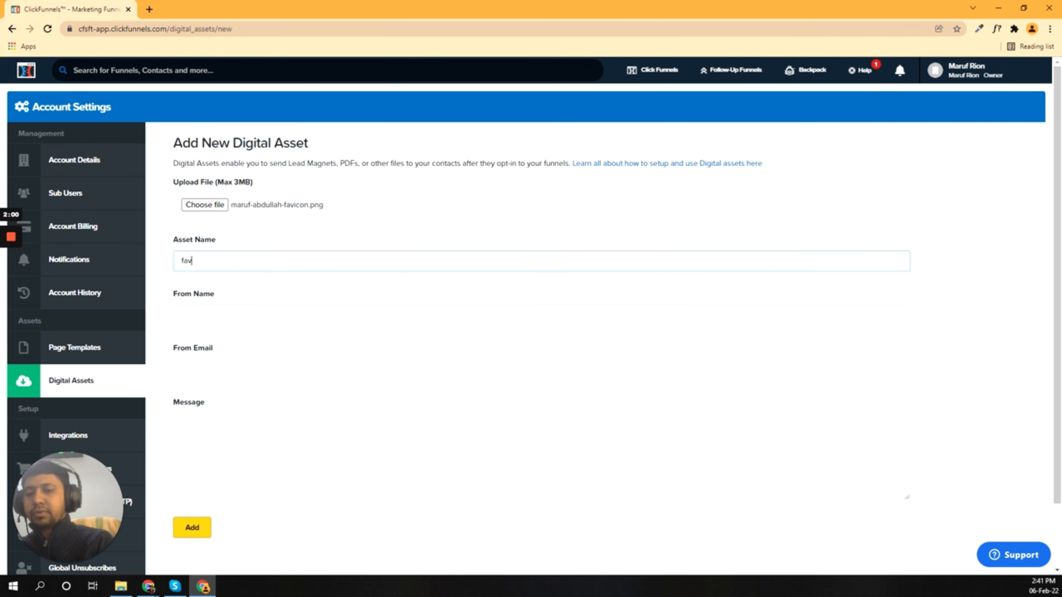
type("icon")
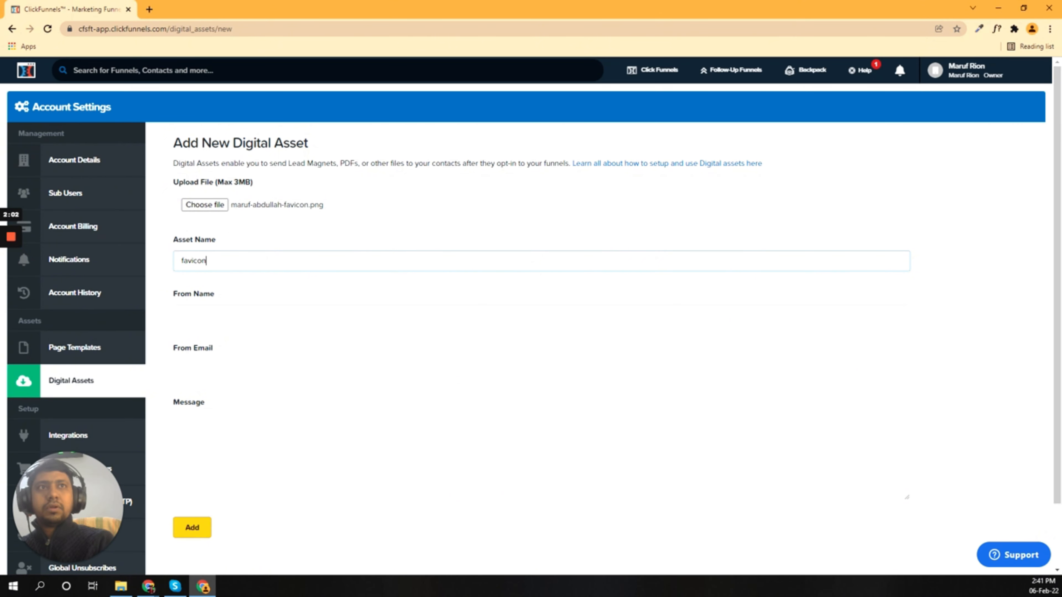
left_click(245, 247)
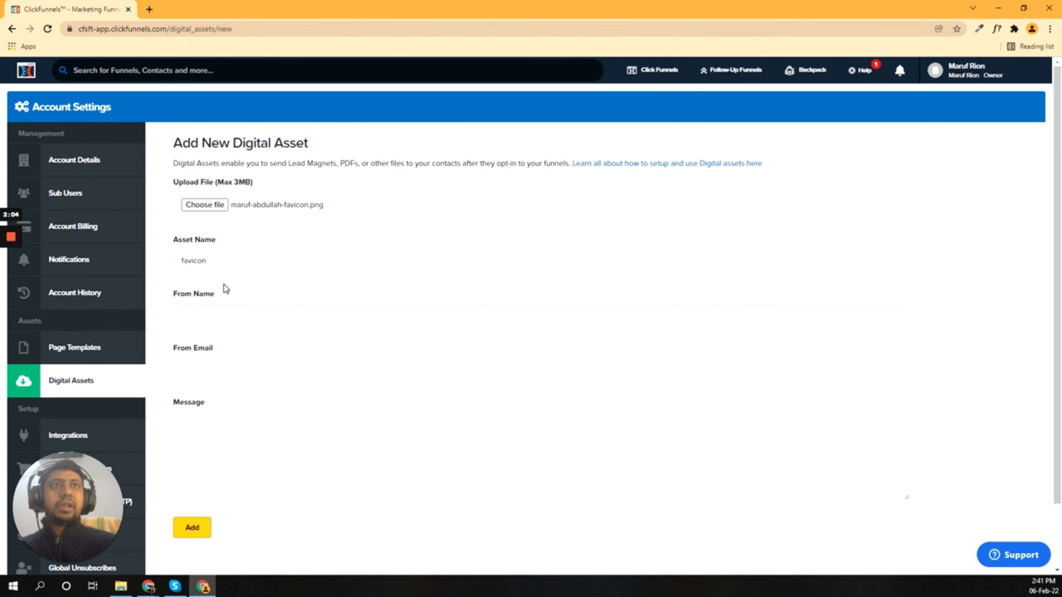
Step: Fill in the sender name and sender e-mail, then add the favicon asset
left_click(209, 315)
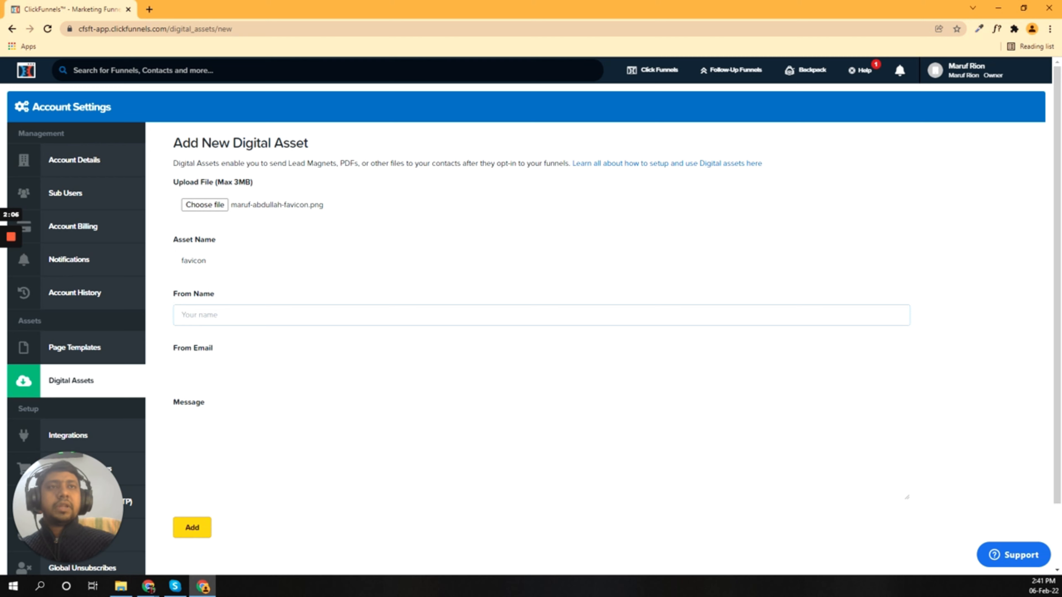
left_click(174, 245)
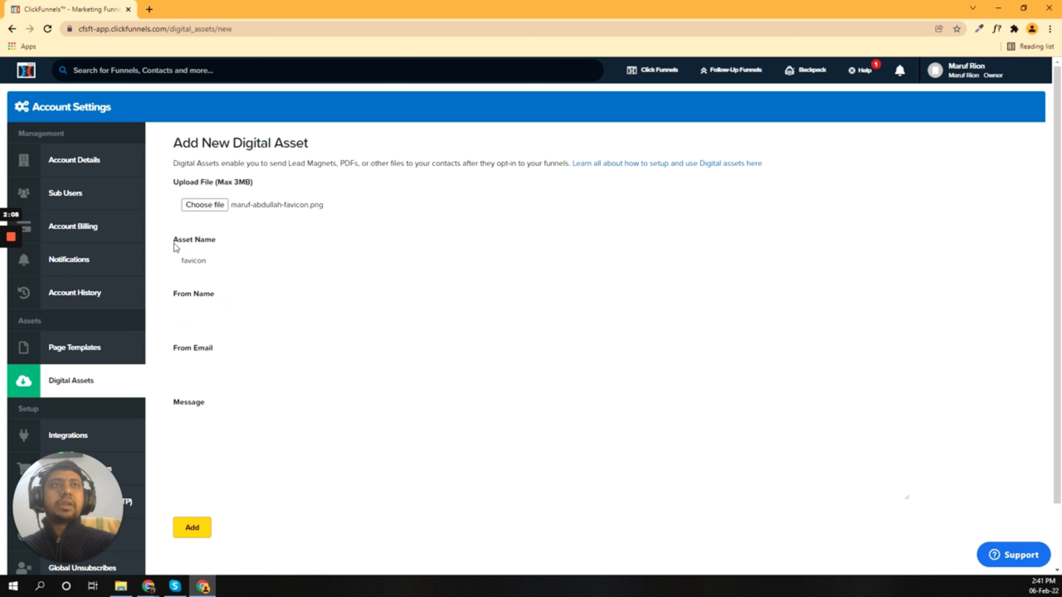
left_click(199, 315)
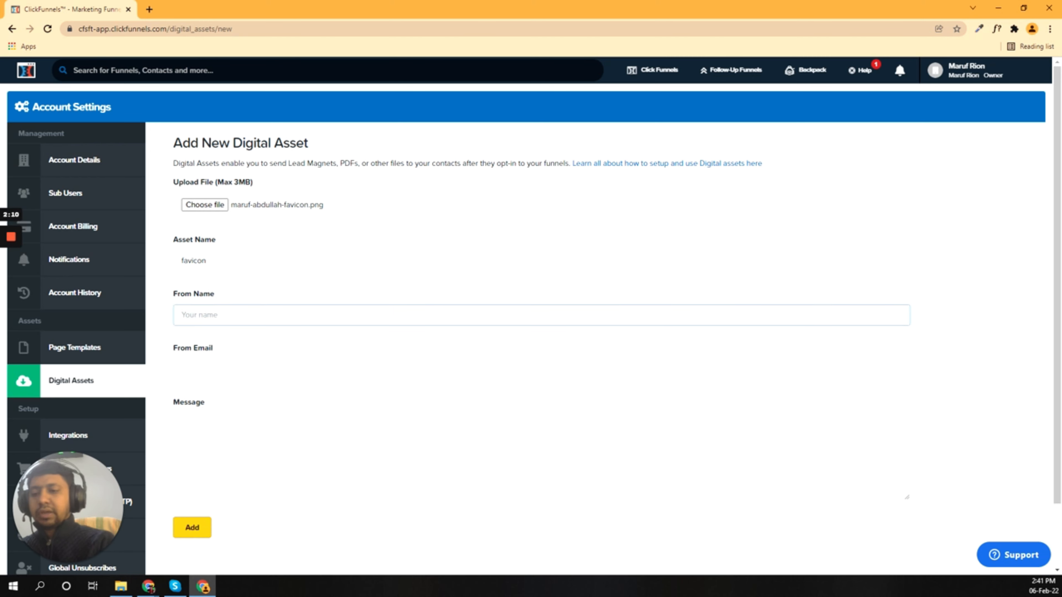
type("Maruf")
key("Tab")
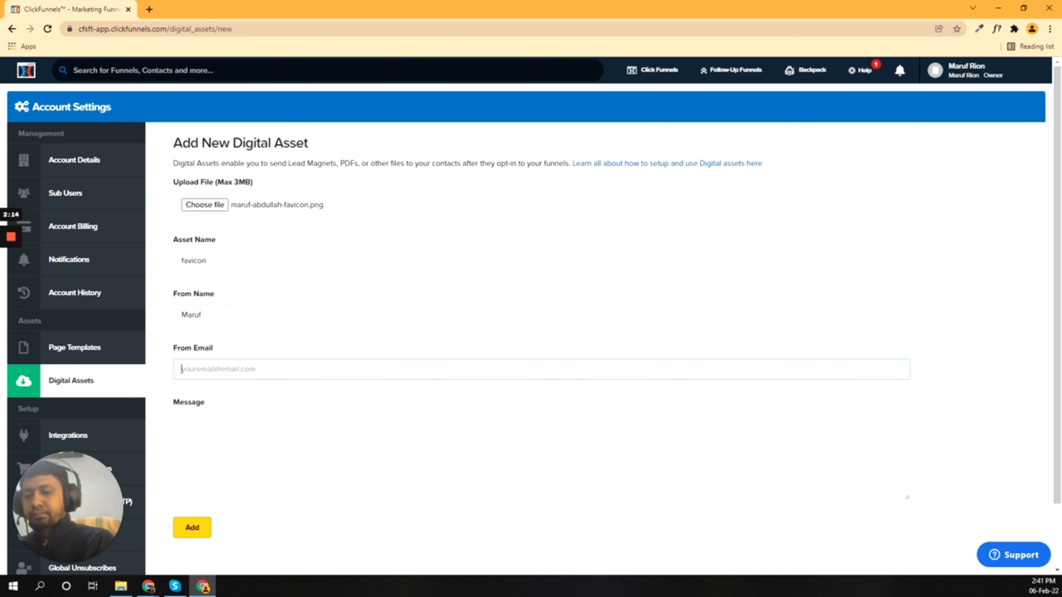
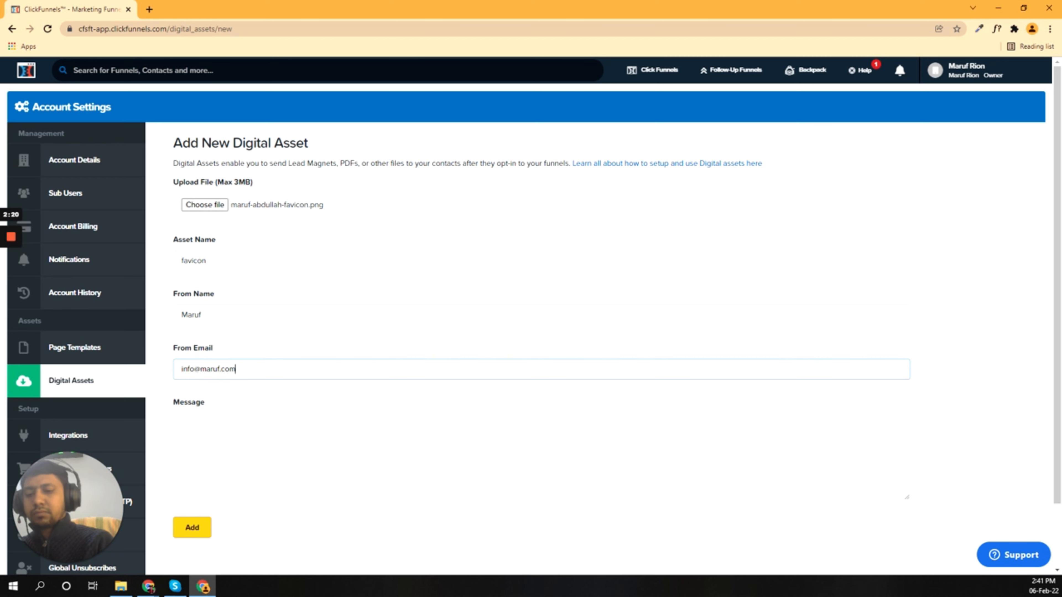
left_click(229, 343)
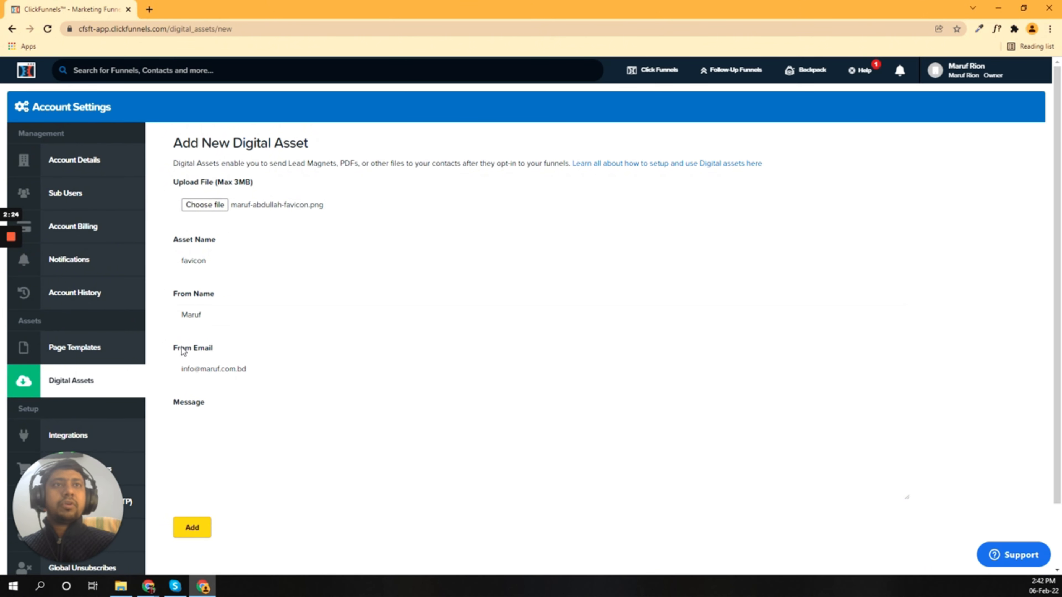
scroll(184, 353, "down", 1)
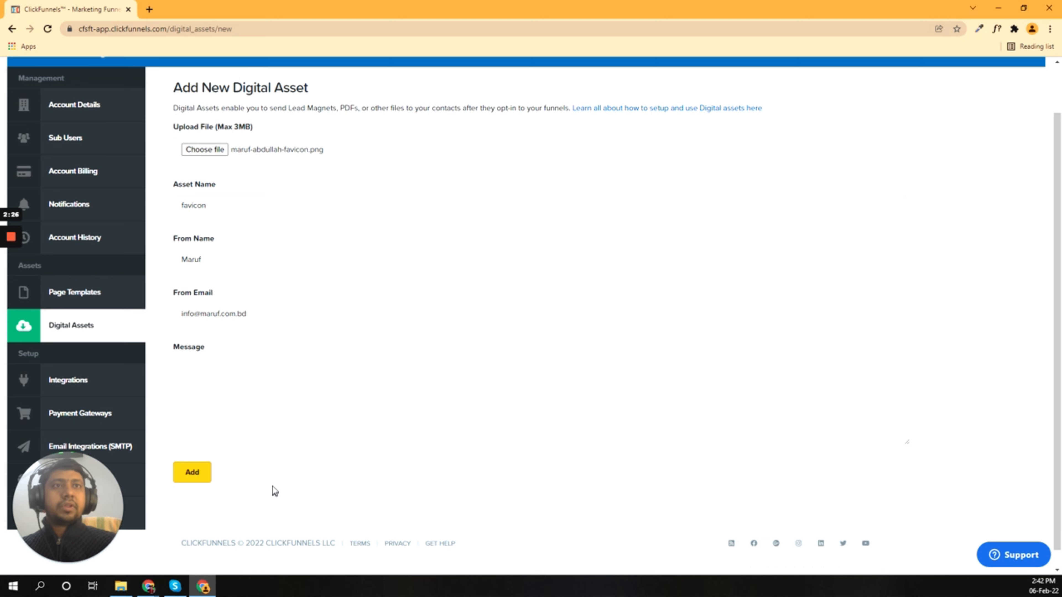
left_click(193, 474)
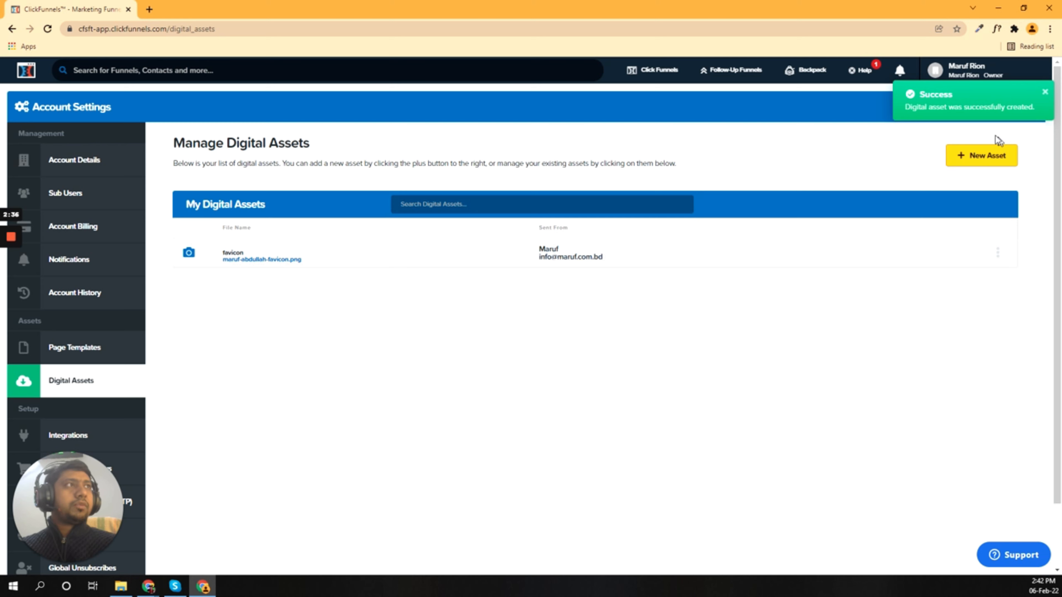
Step: Add download-pdf.pdf as asset 'download' using the saved sender name and e-mail
left_click(981, 158)
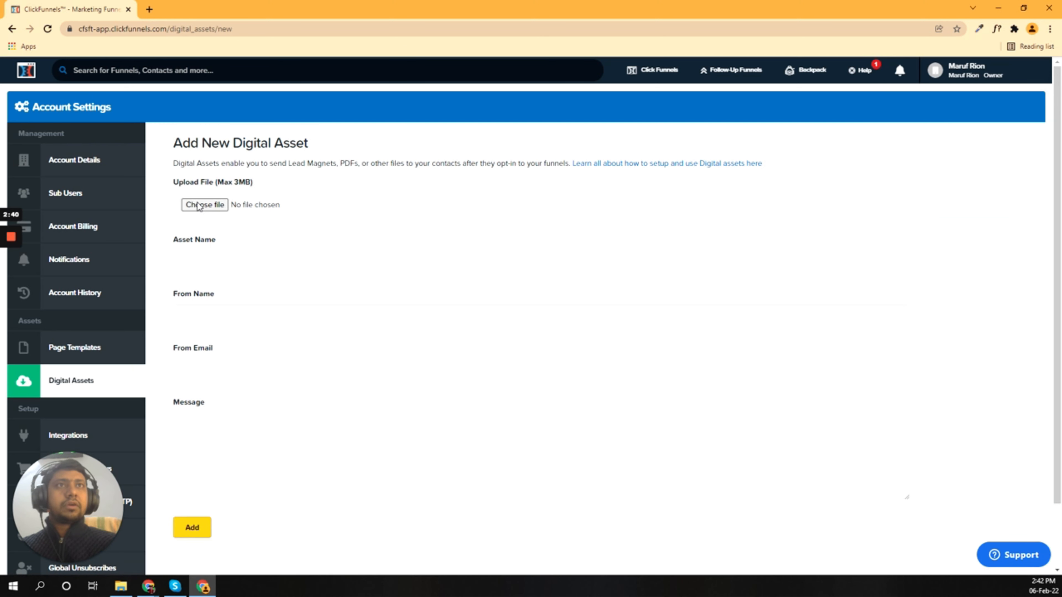
left_click(198, 204)
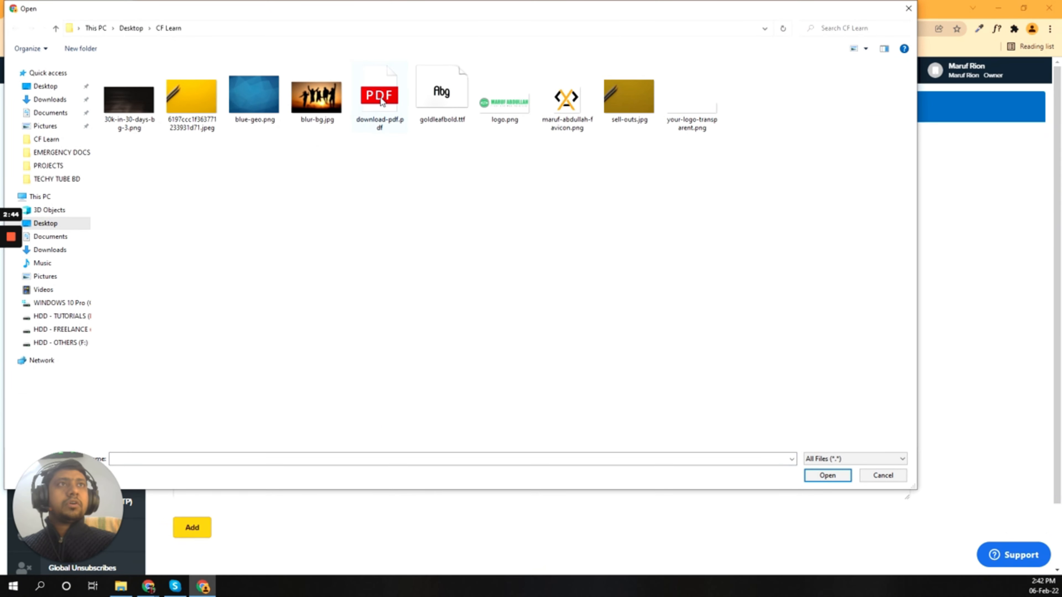
double_click(380, 100)
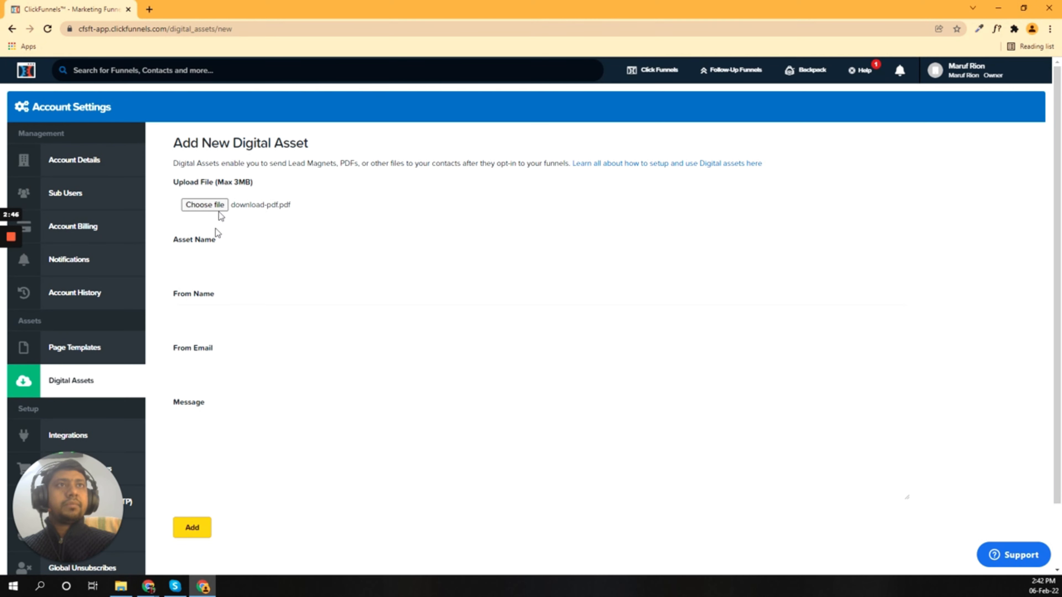
left_click(218, 261)
type("download")
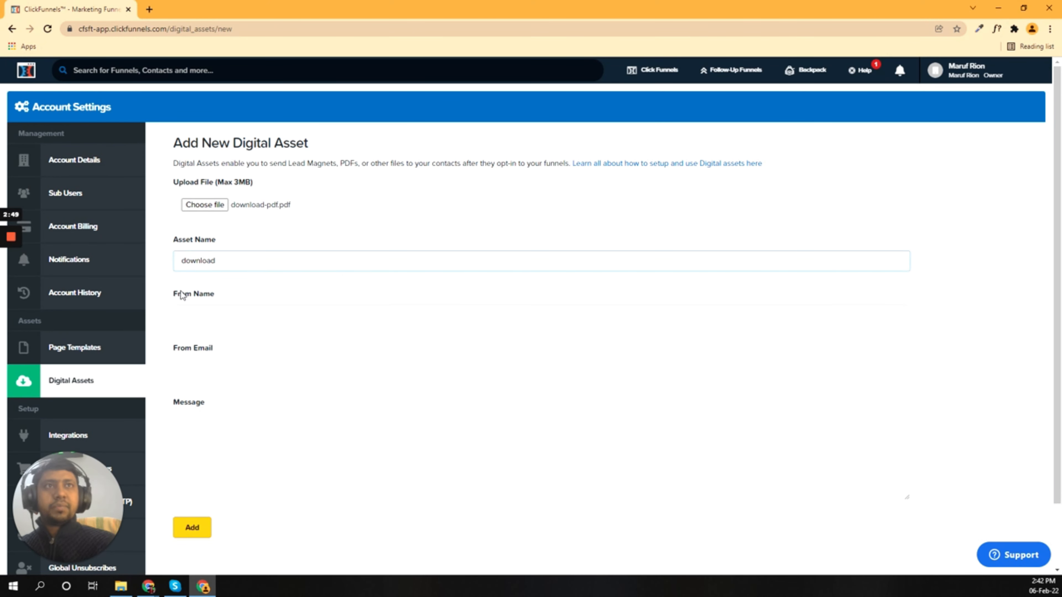
left_click(186, 315)
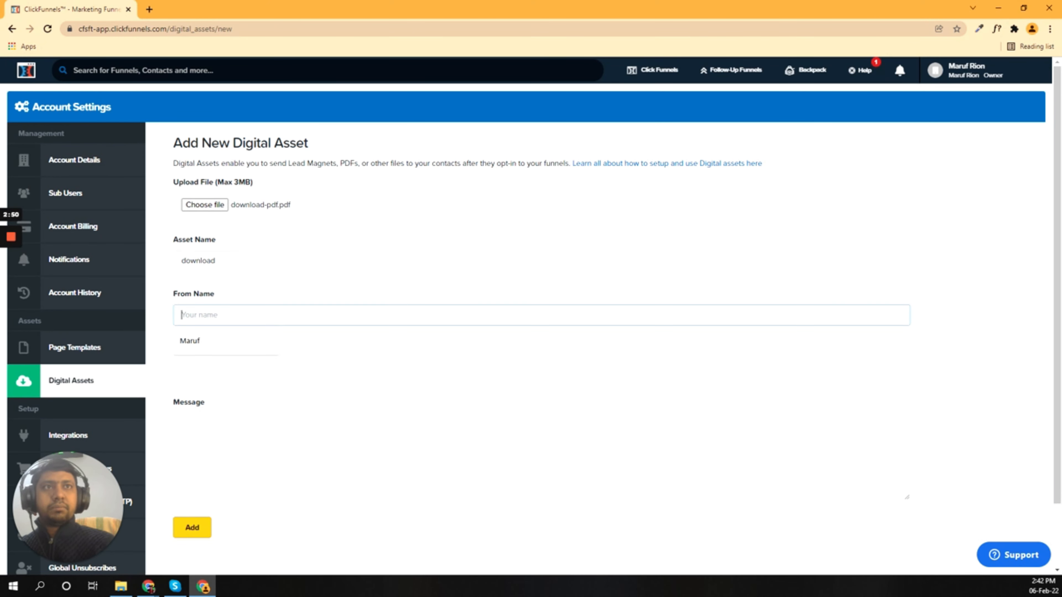
left_click(201, 342)
left_click(201, 369)
left_click(201, 395)
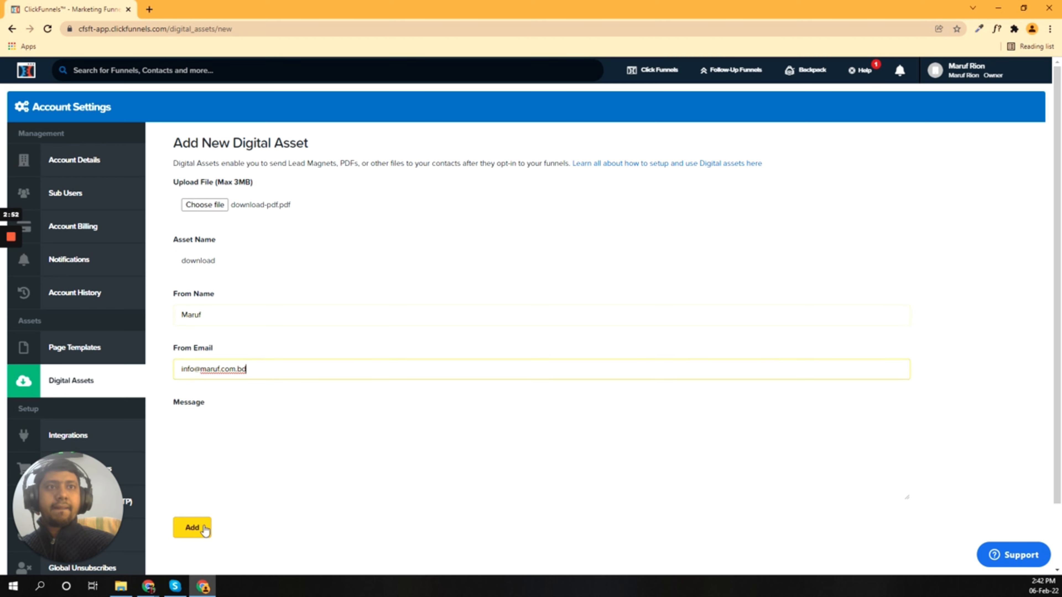
left_click(191, 528)
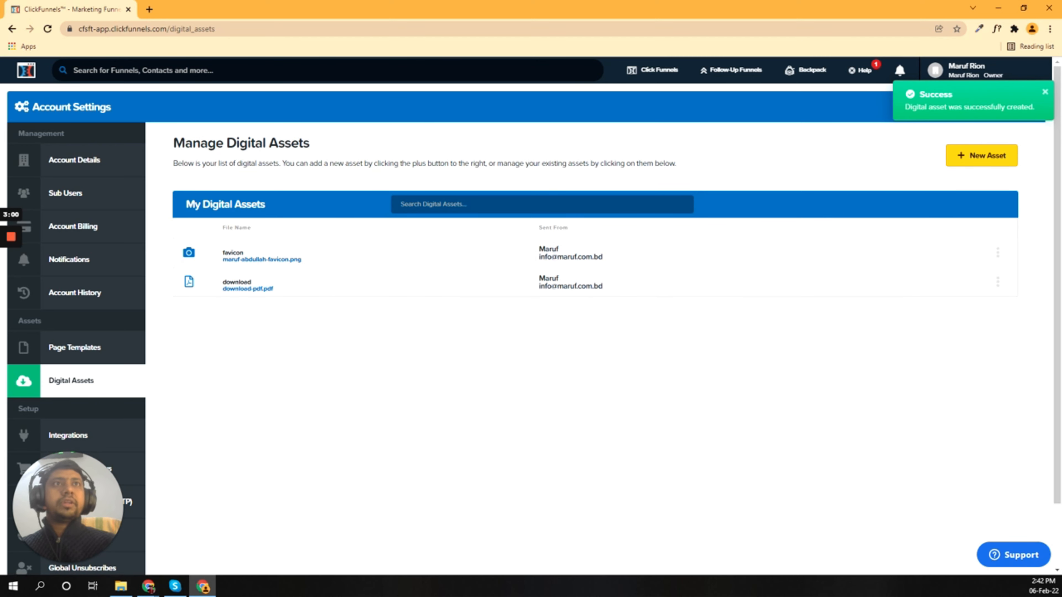
Step: In a new tab, search Google for 'goldleaf font bold' and open the 1001fonts.com result
left_click(151, 13)
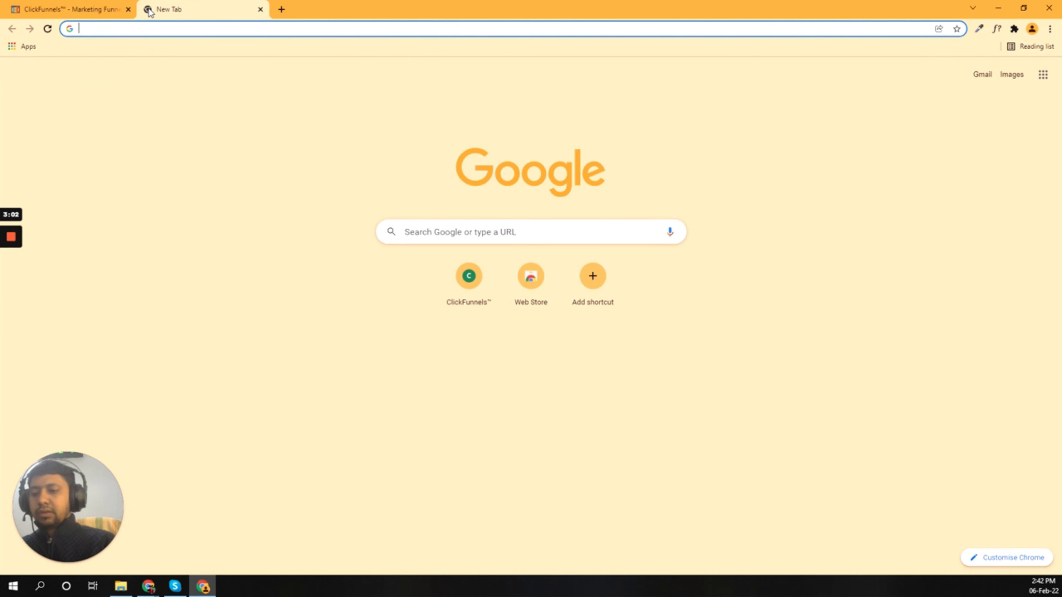
type("gold")
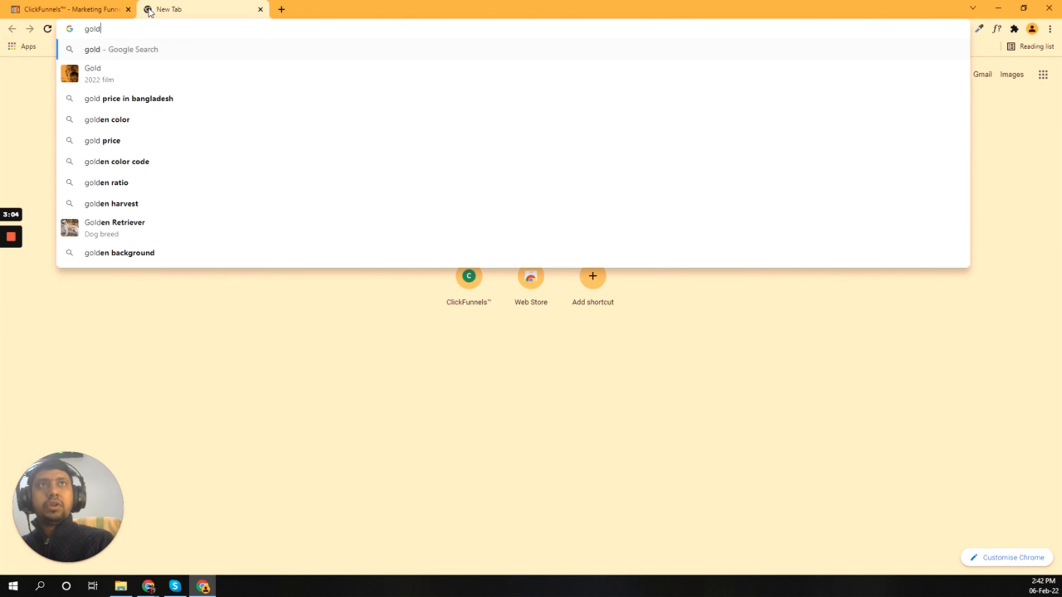
type("leaf font bold")
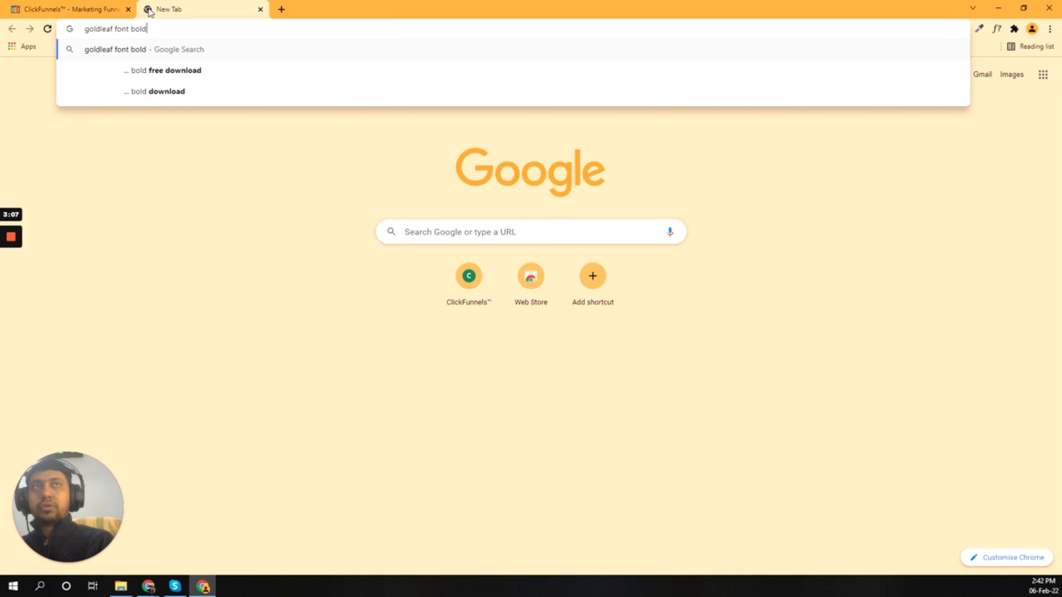
key("Return")
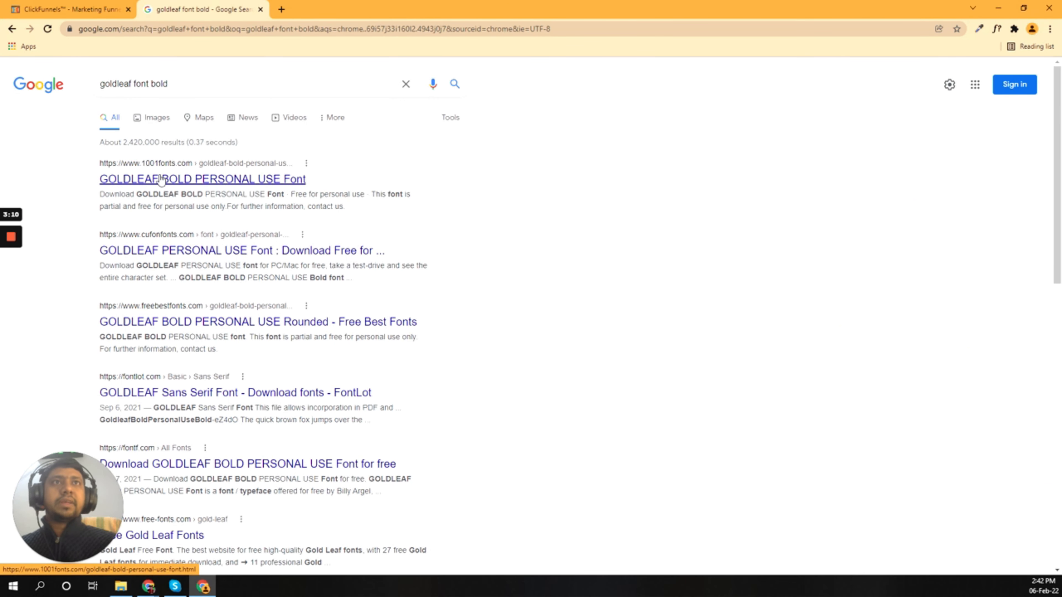
left_click(152, 183)
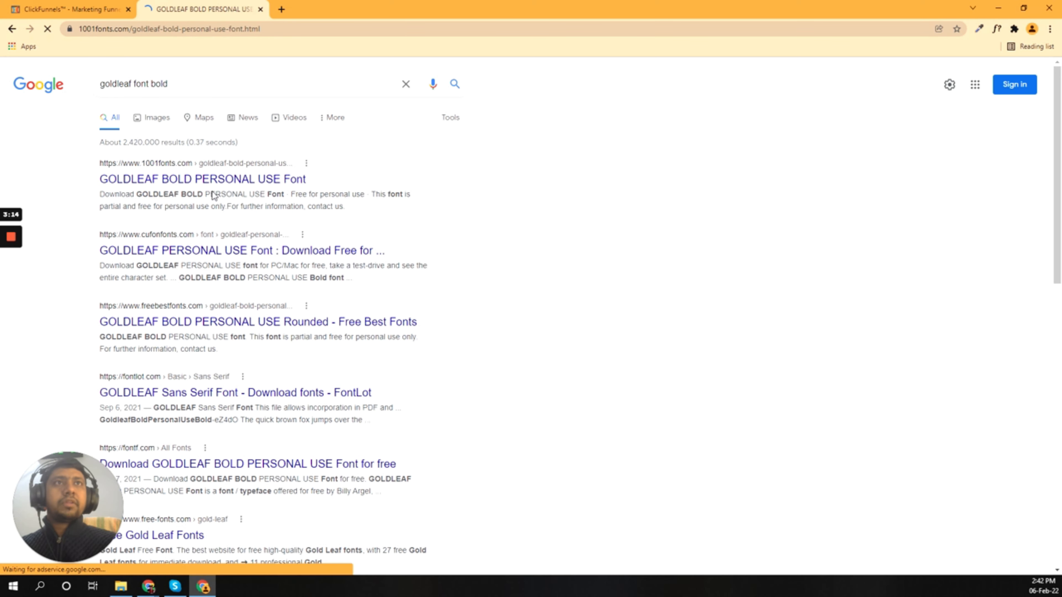
Step: Read through the Goldleaf font page and its personal-use licence wording
scroll(263, 208, "down", 10)
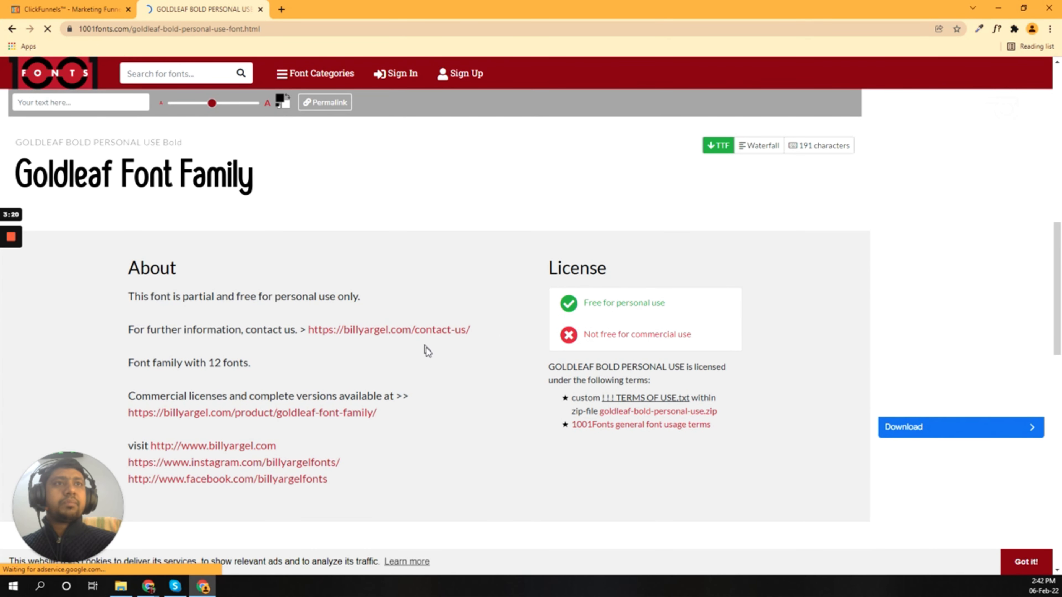
scroll(428, 352, "down", 2)
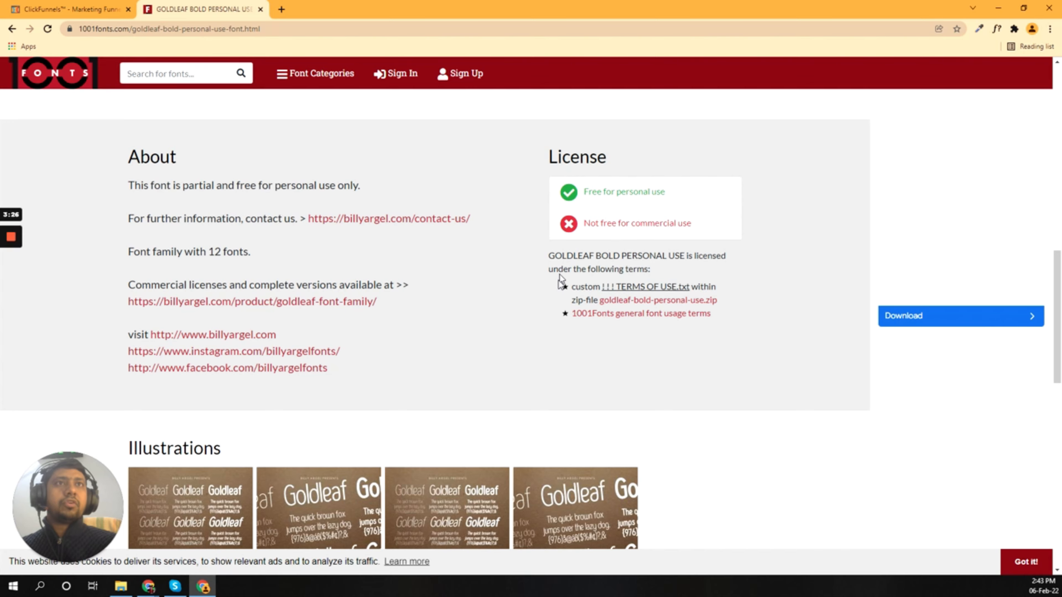
scroll(560, 288, "up", 4)
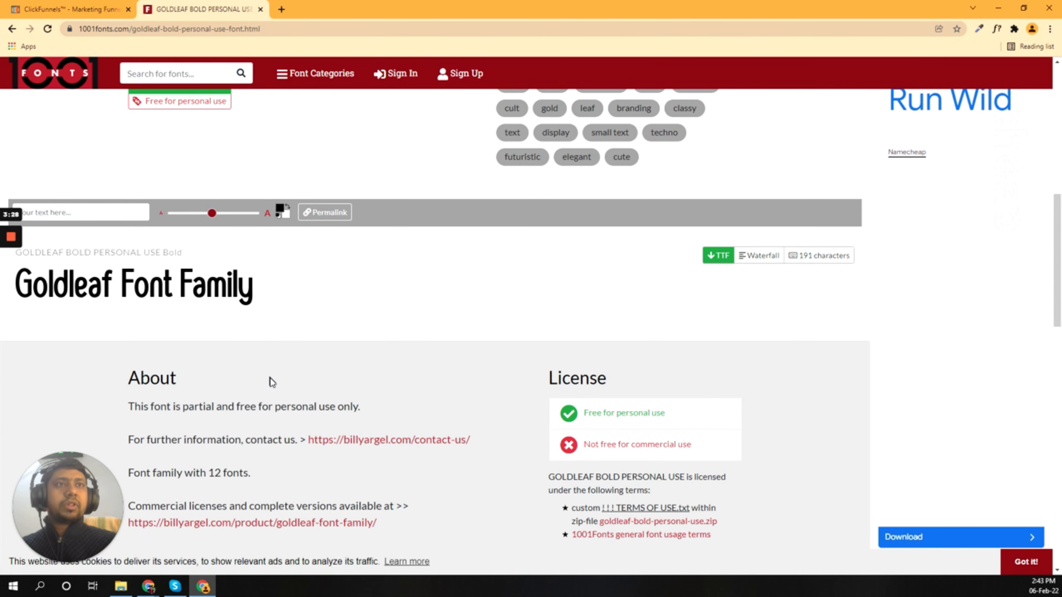
left_click_drag(183, 407, 324, 407)
left_click(325, 406)
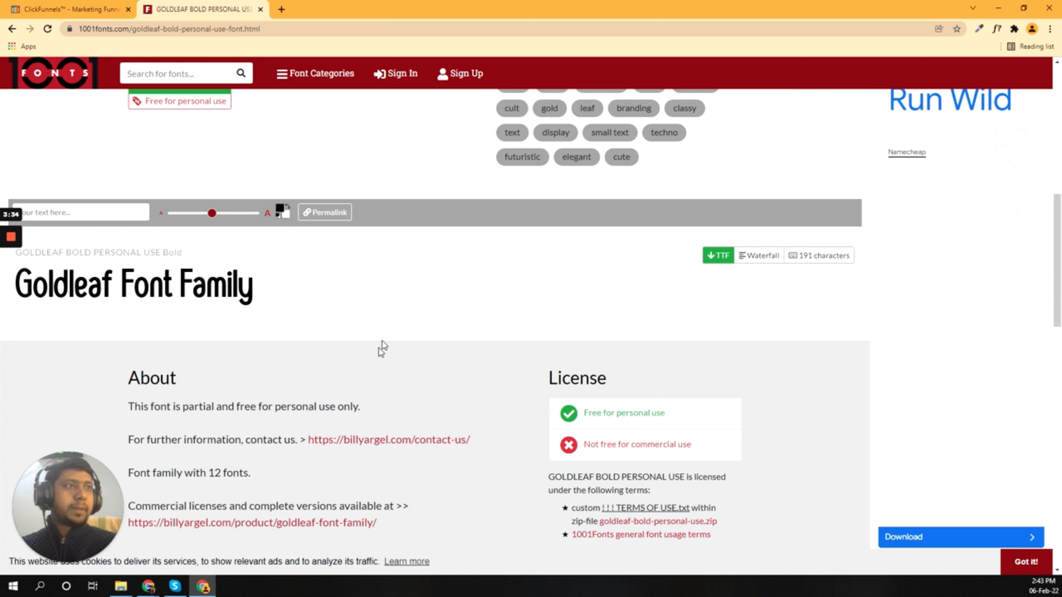
scroll(462, 370, "down", 5)
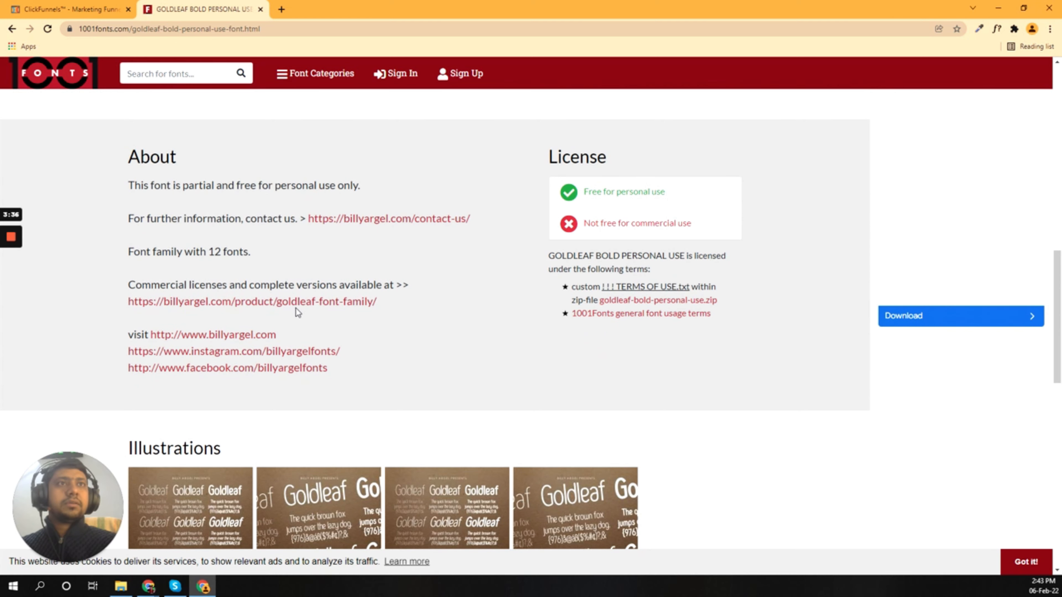
Step: Open the font family shop page in a new tab and check the $59.00 starting price
right_click(191, 301)
left_click(236, 310)
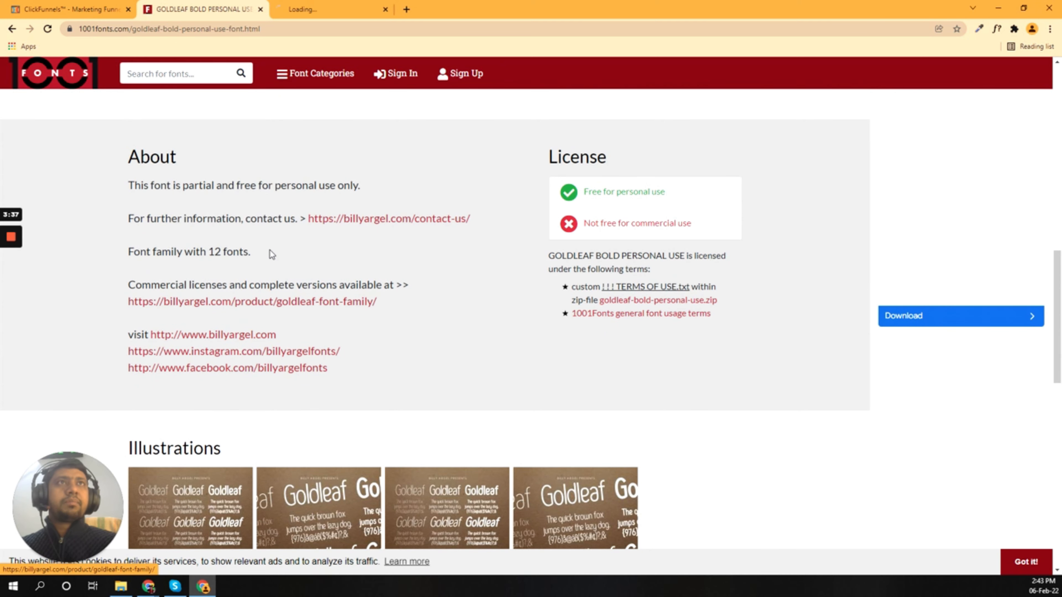
left_click(294, 6)
left_click_drag(578, 308, 617, 309)
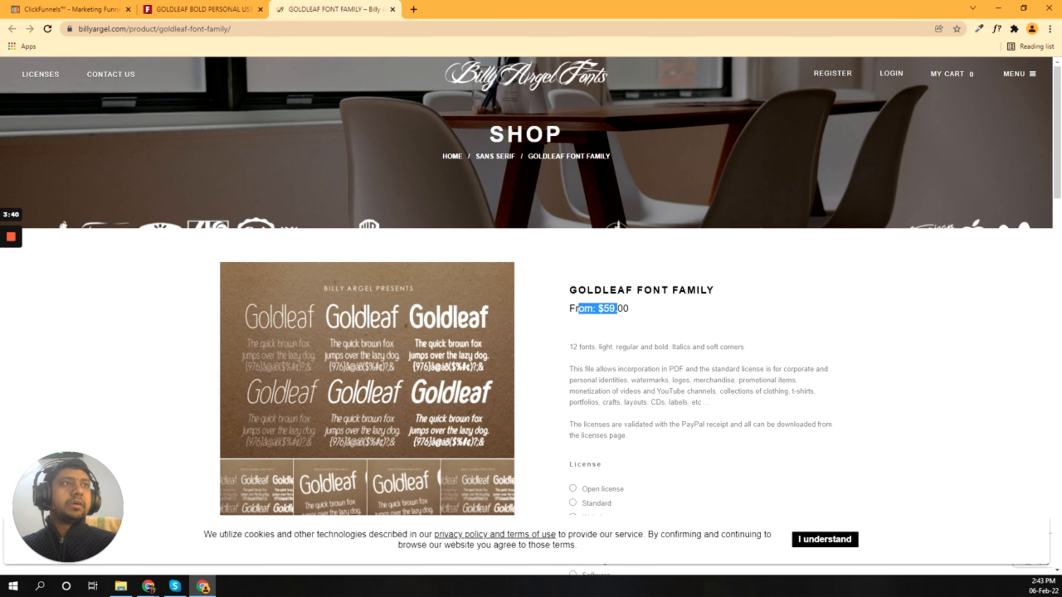
left_click(618, 309)
scroll(655, 323, "down", 5)
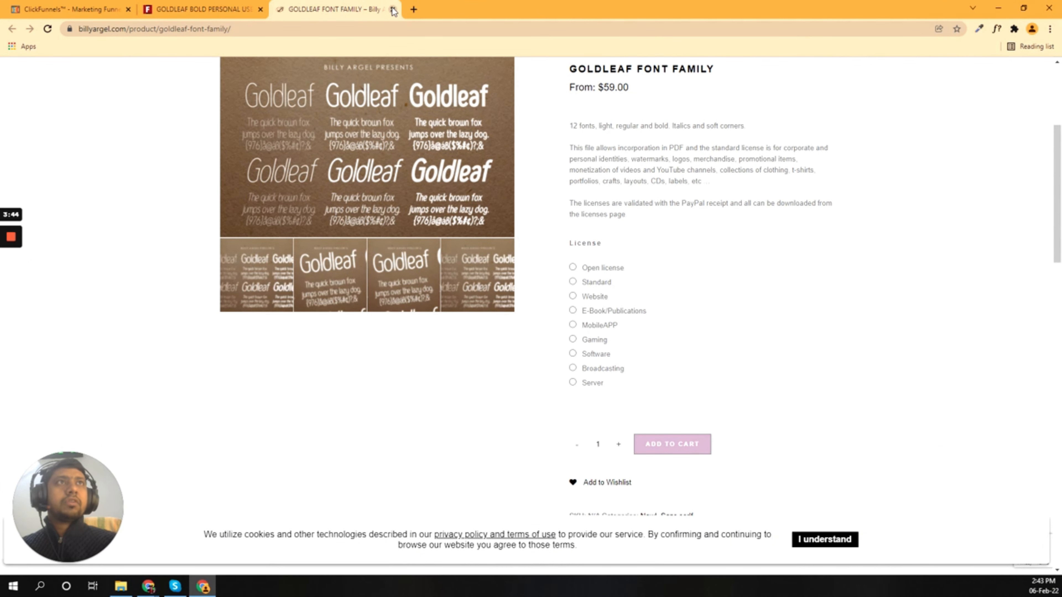
Step: Close the shop and Goldleaf font tabs to get back to ClickFunnels
left_click(393, 9)
left_click(193, 6)
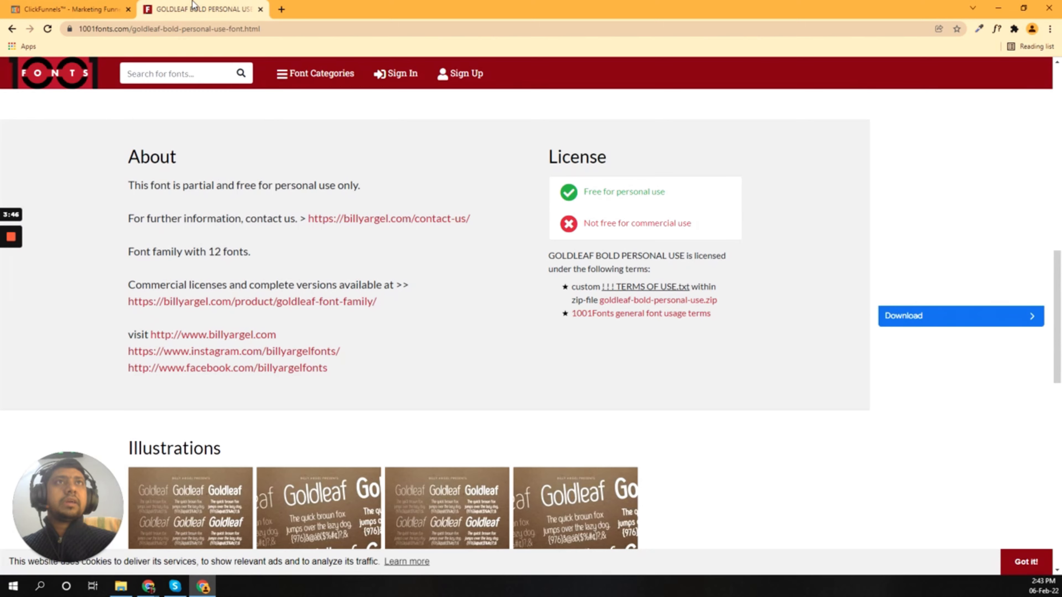
scroll(411, 322, "up", 6)
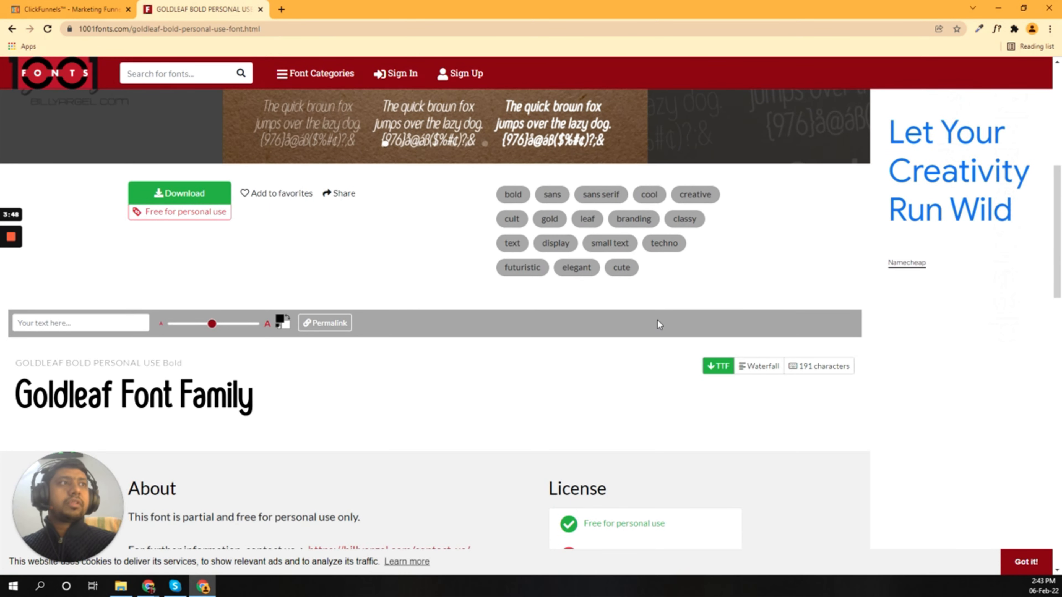
scroll(659, 324, "up", 3)
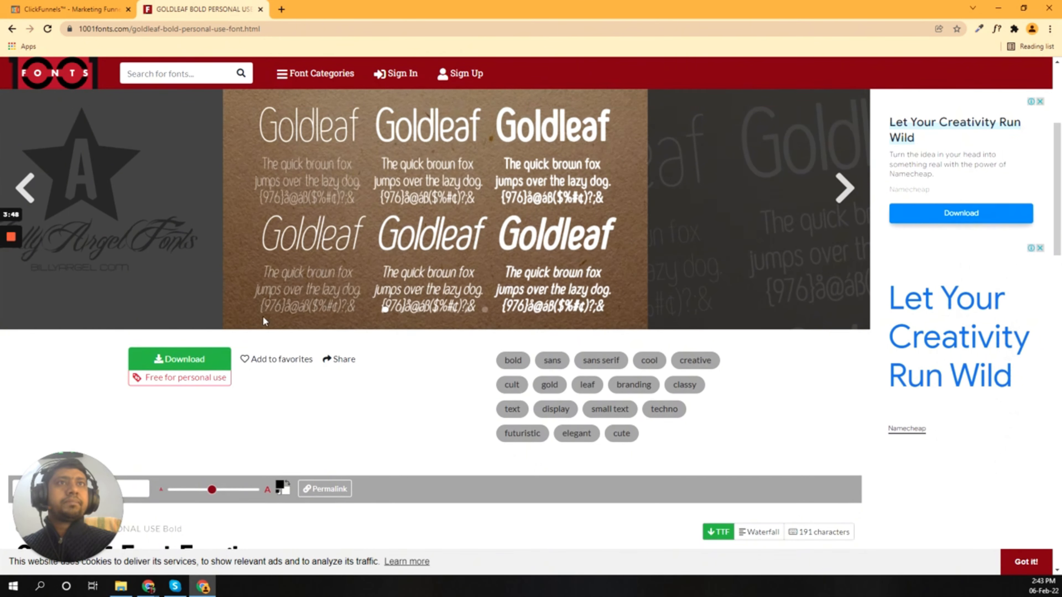
left_click(260, 10)
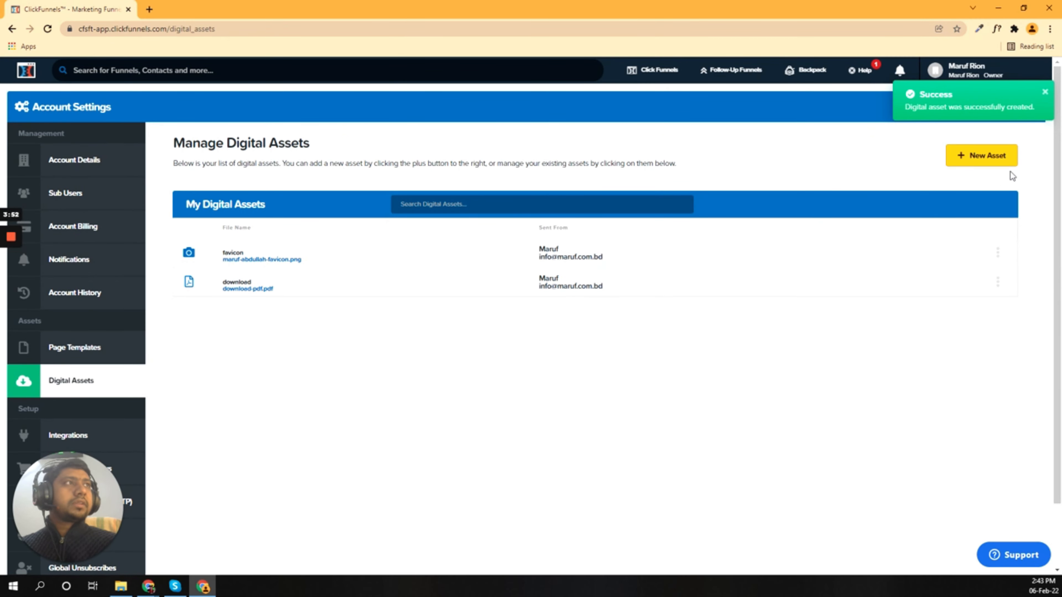
Step: Upload goldleafbold.ttf as asset 'goldleafbold' with the saved sender name and e-mail
left_click(985, 157)
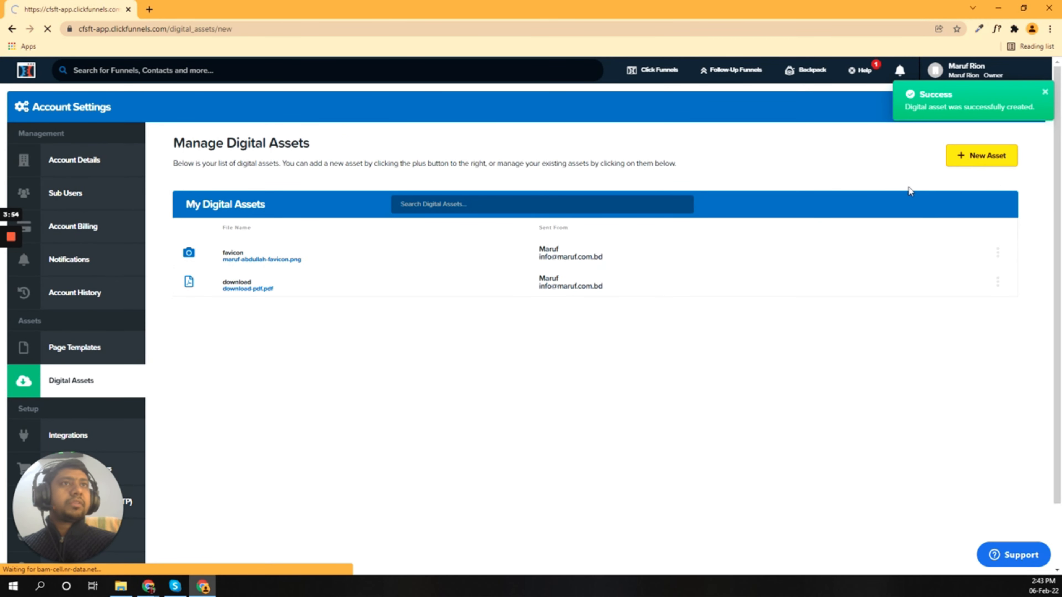
left_click(197, 204)
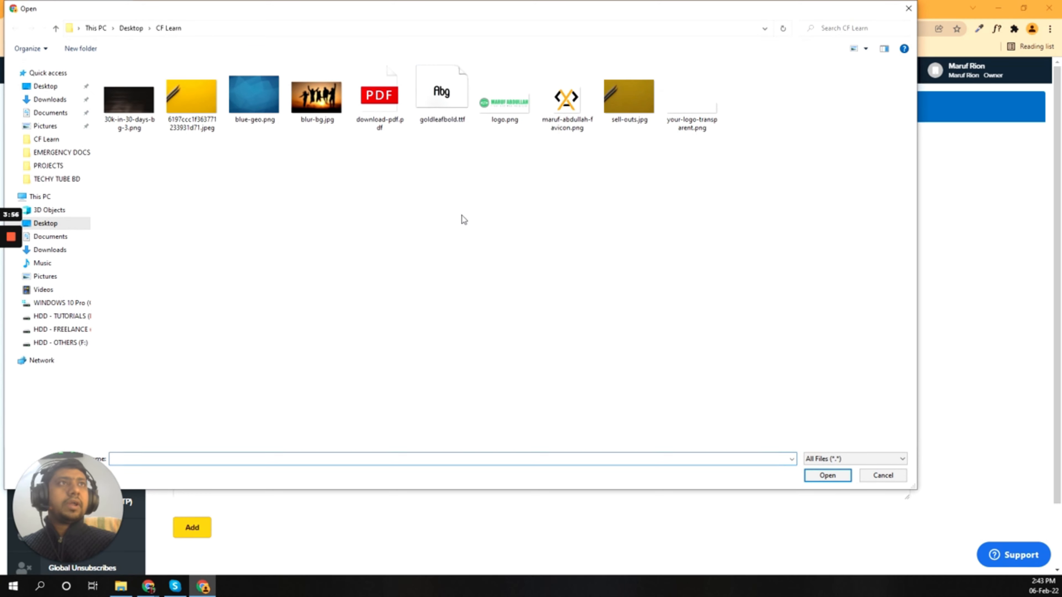
double_click(442, 94)
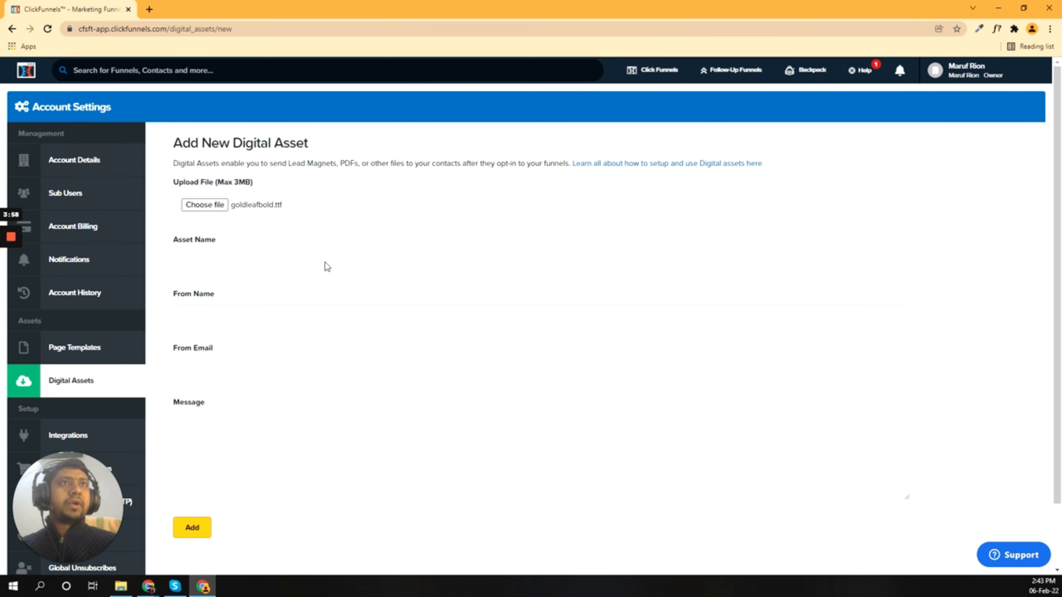
left_click(235, 260)
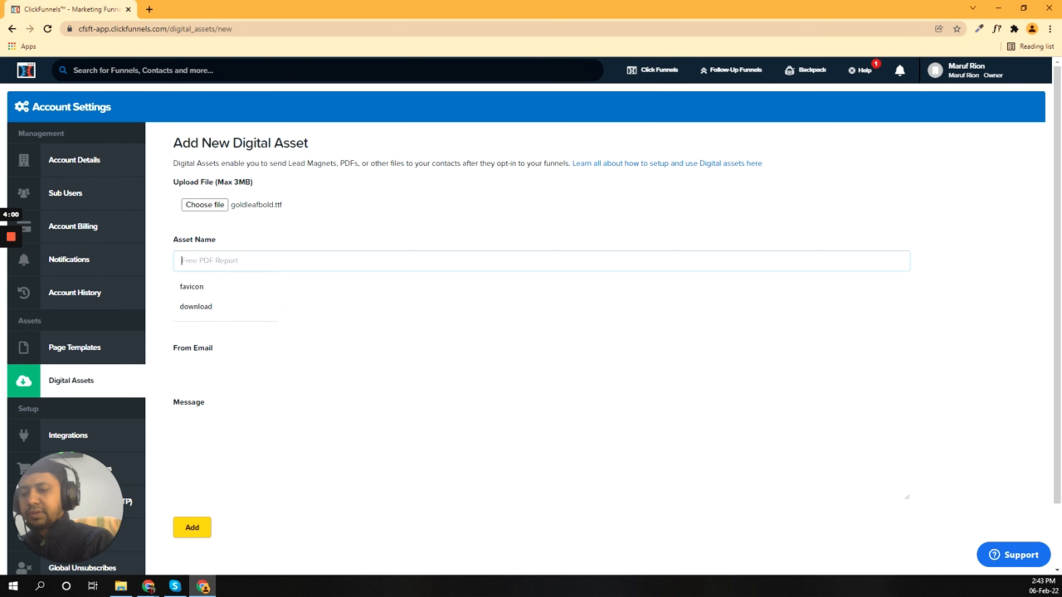
type("goldleafbold")
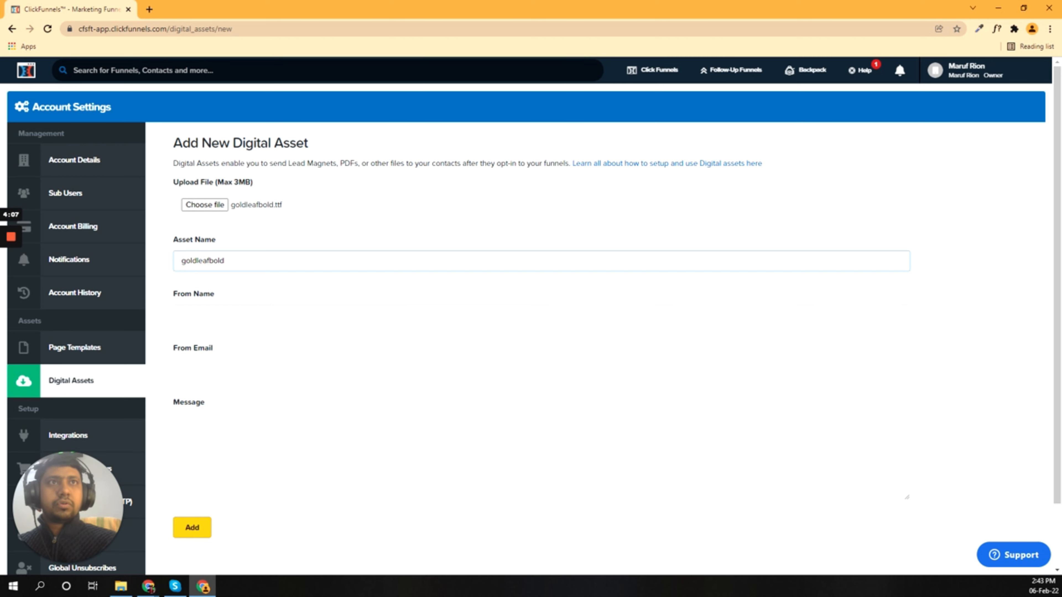
left_click(209, 316)
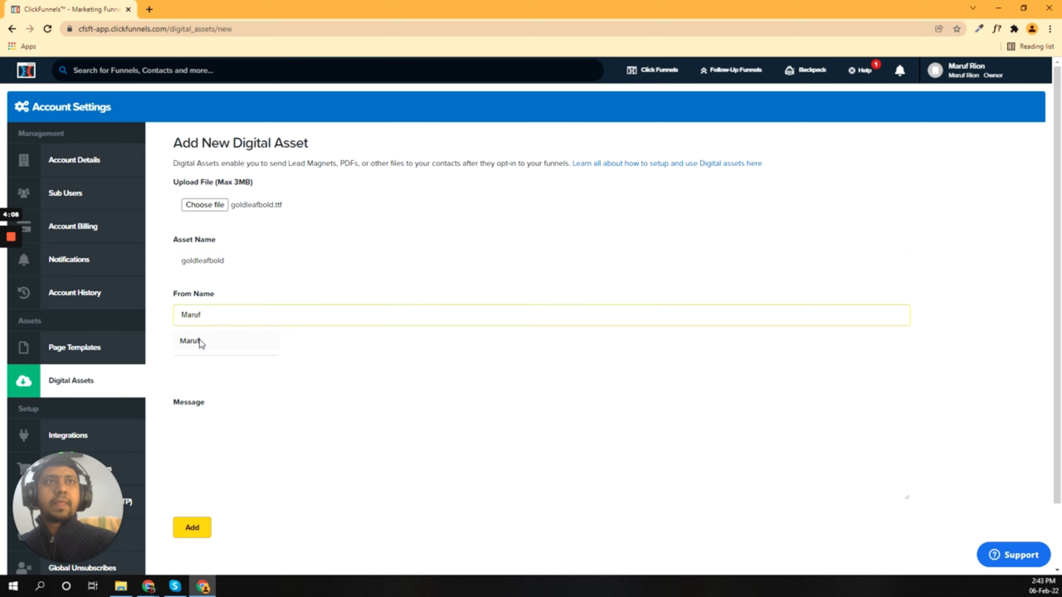
left_click(201, 343)
left_click(201, 369)
left_click(199, 401)
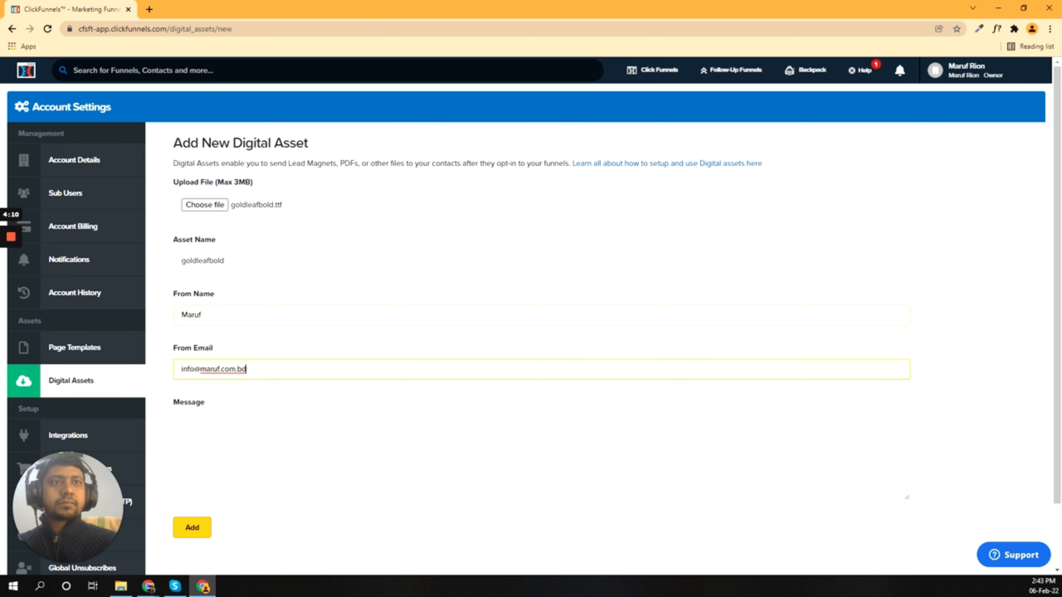
left_click(186, 528)
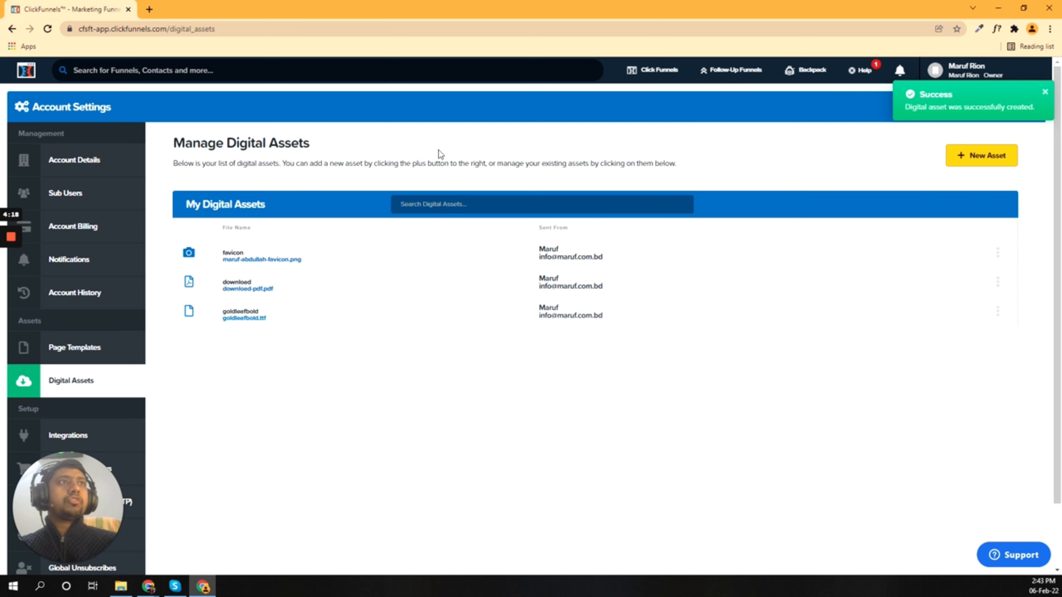
Step: Open the funnels list in a separate tab, then return to the funnel's Optin step overview
mouse_move(644, 72)
right_click(639, 96)
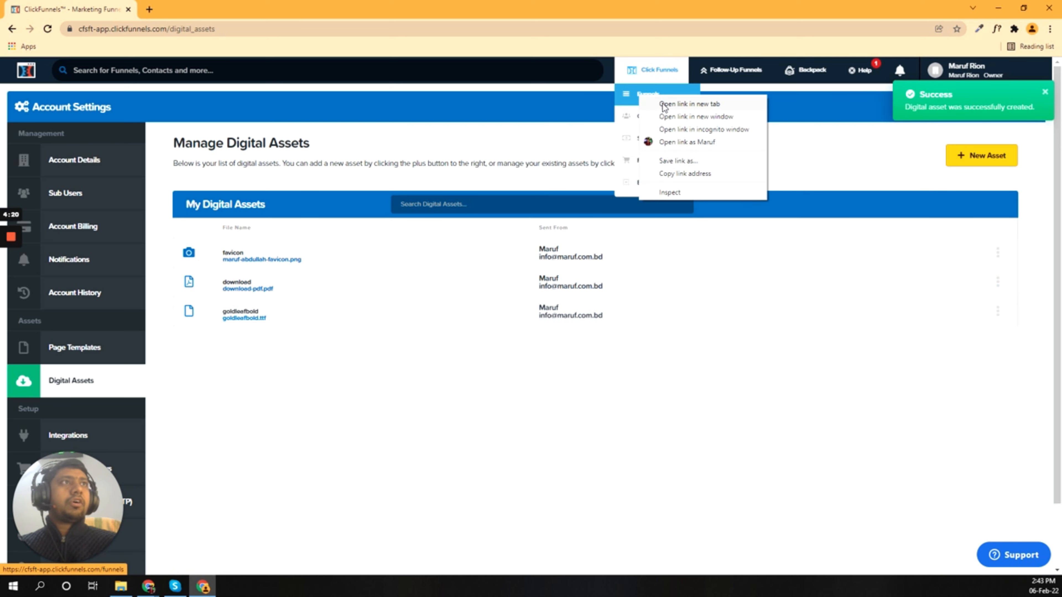
left_click(689, 104)
left_click(202, 9)
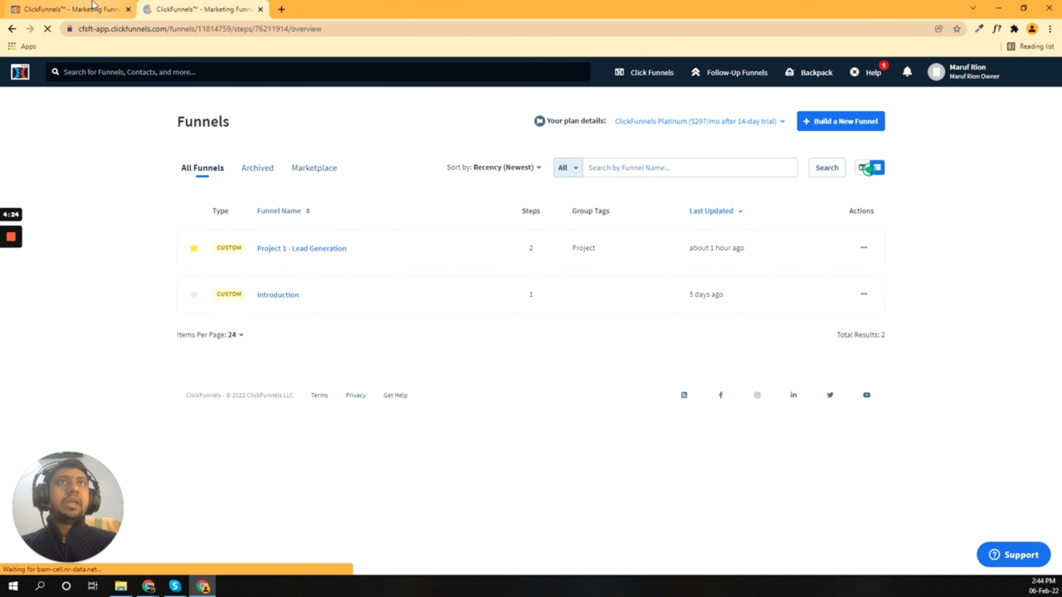
left_click(99, 9)
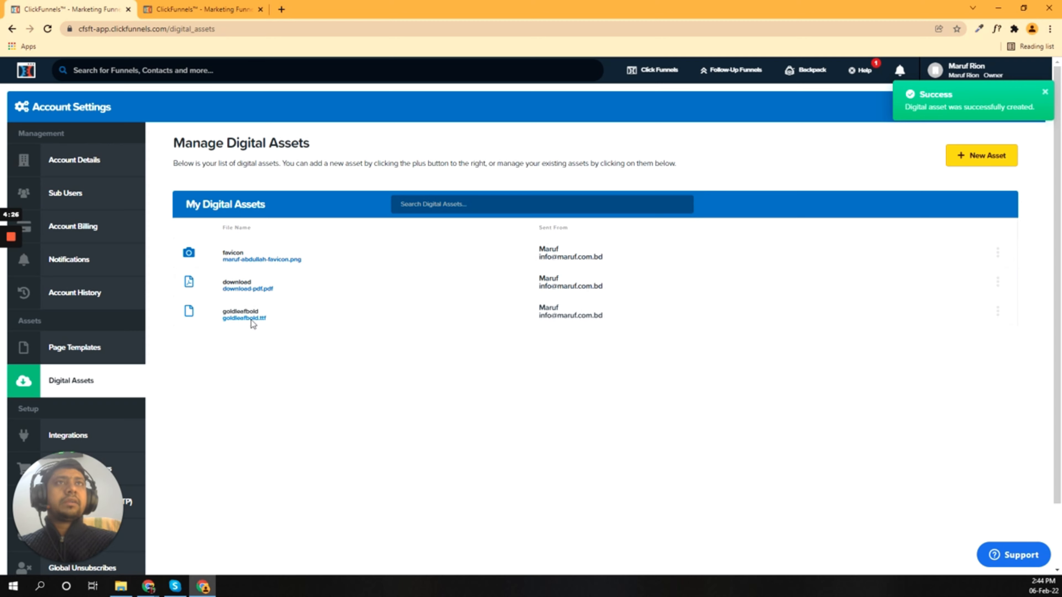
left_click(211, 6)
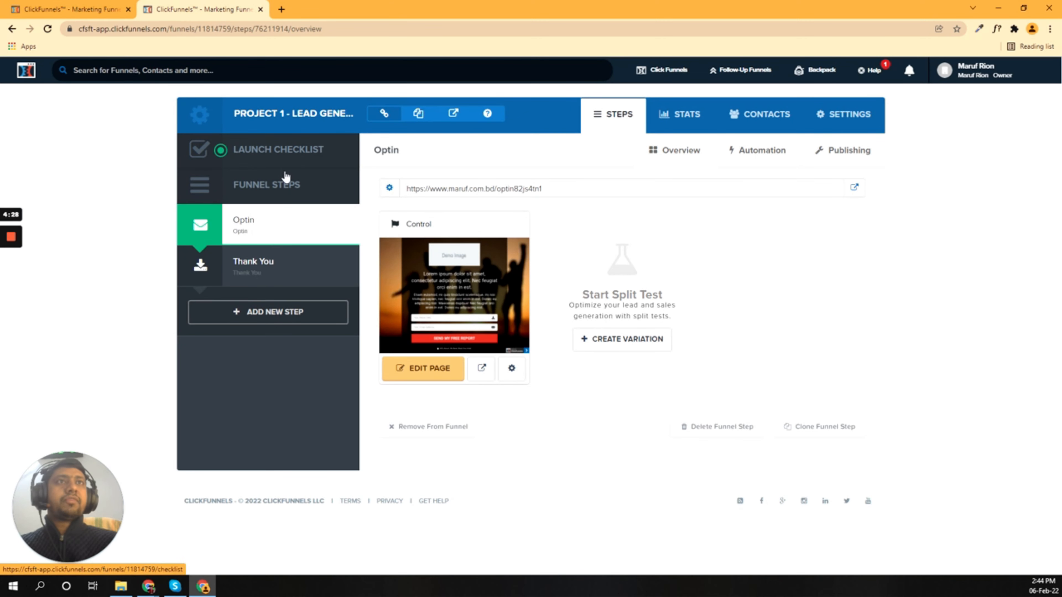
left_click(83, 5)
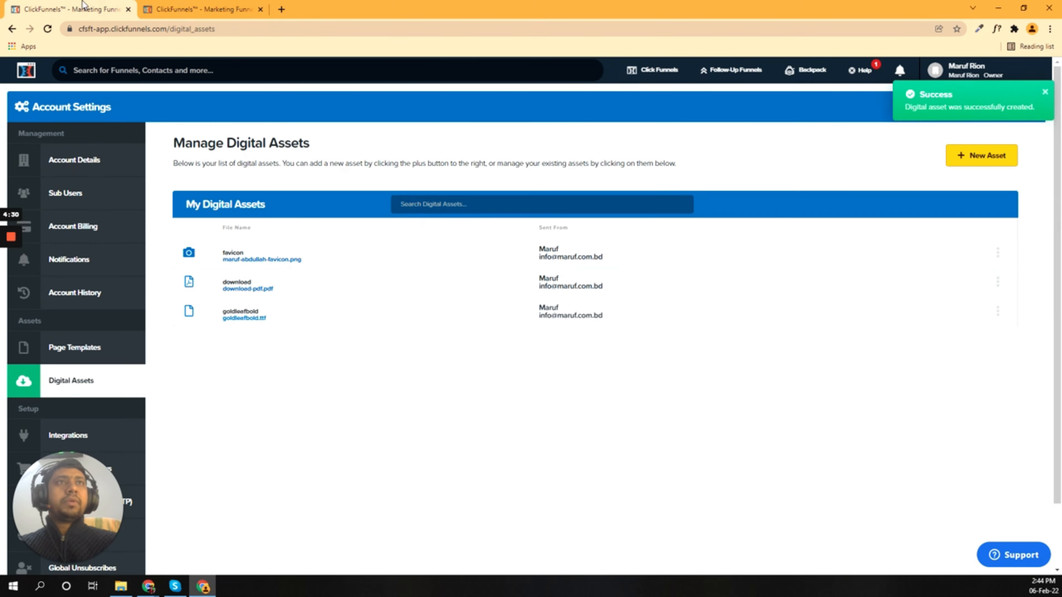
left_click(154, 9)
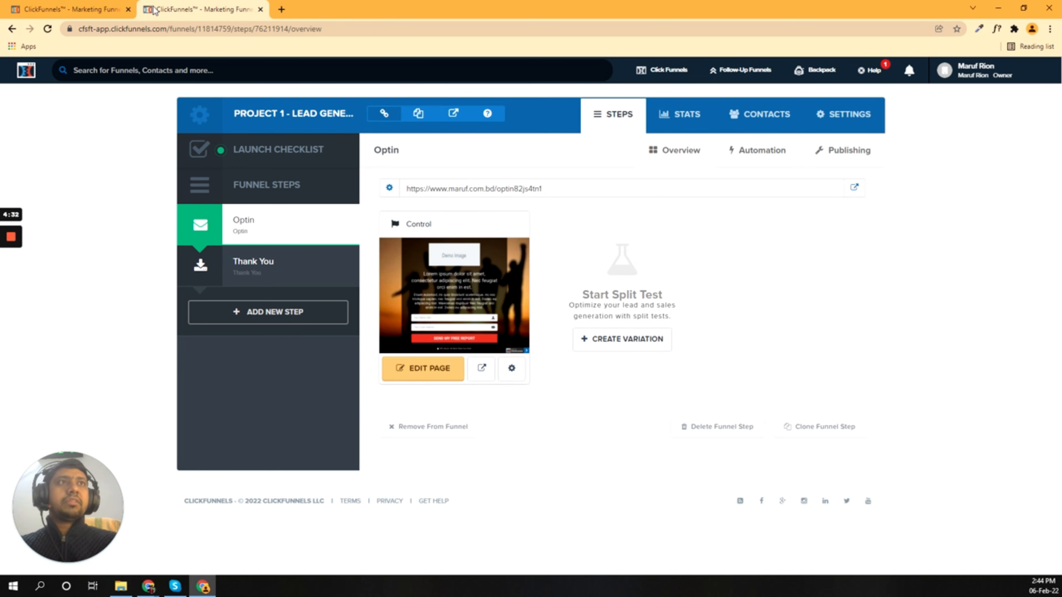
Step: View the funnel's live opt-in page, then open the funnel's SETTINGS tab
left_click(455, 116)
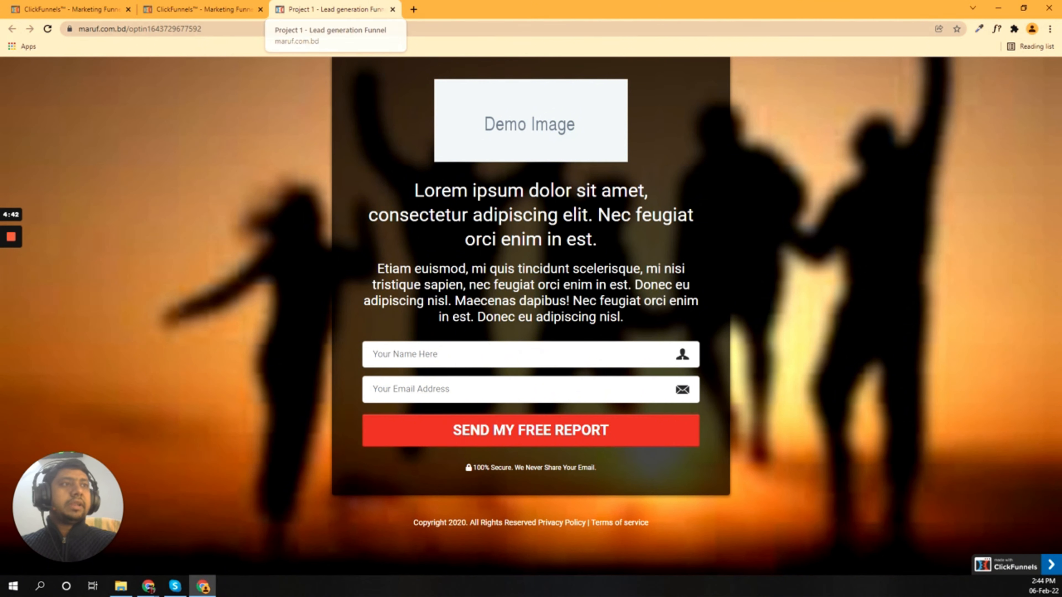
left_click(188, 6)
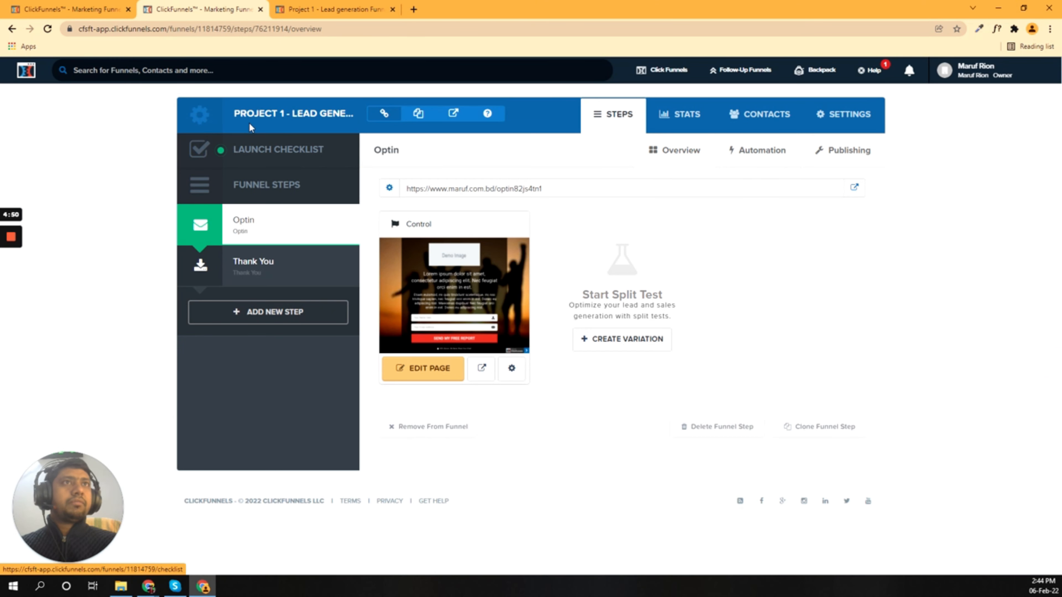
left_click(852, 115)
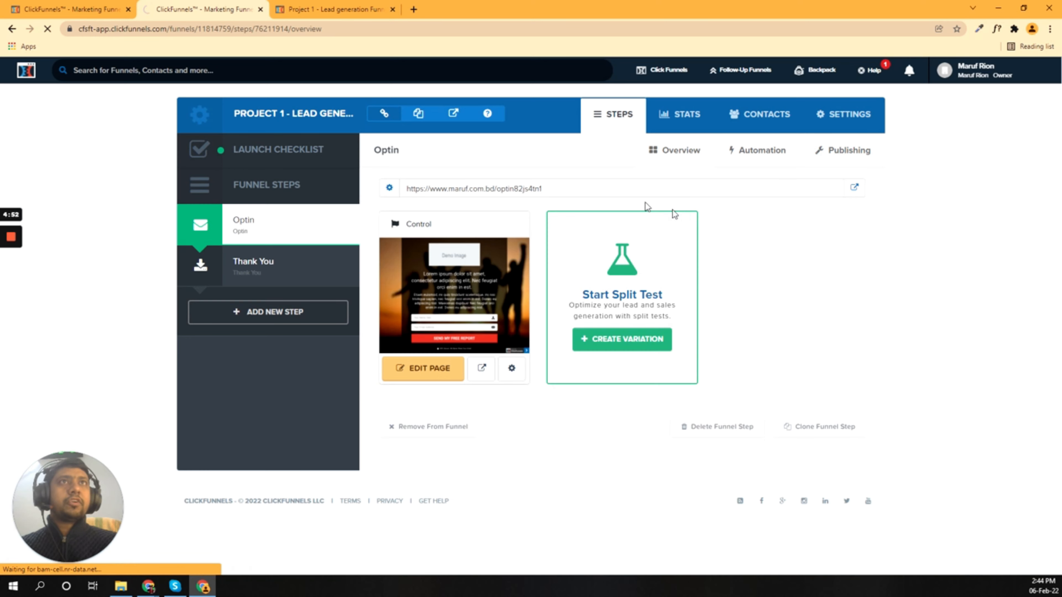
left_click(69, 8)
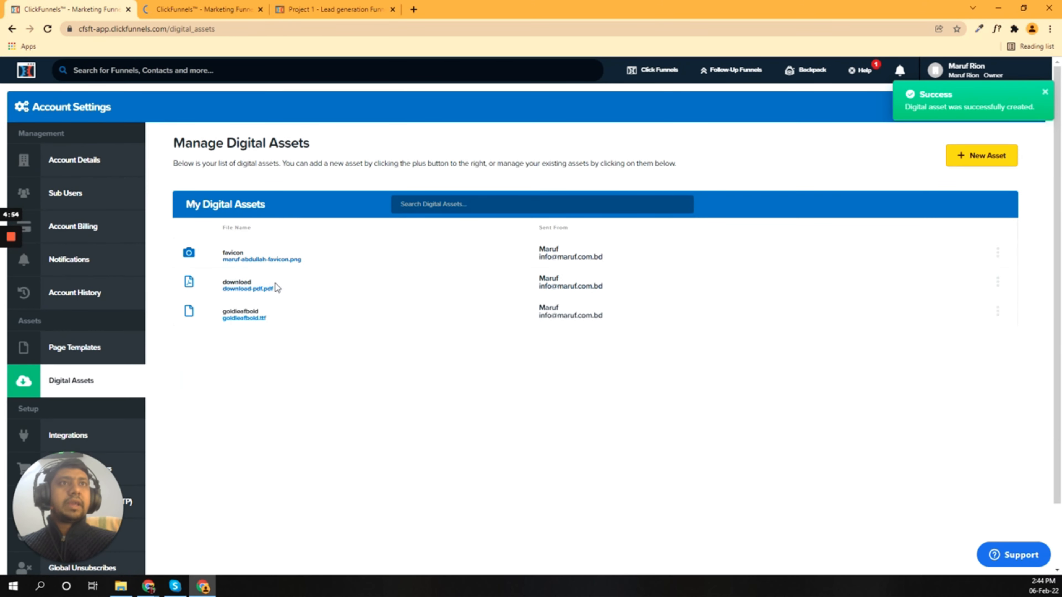
left_click(201, 9)
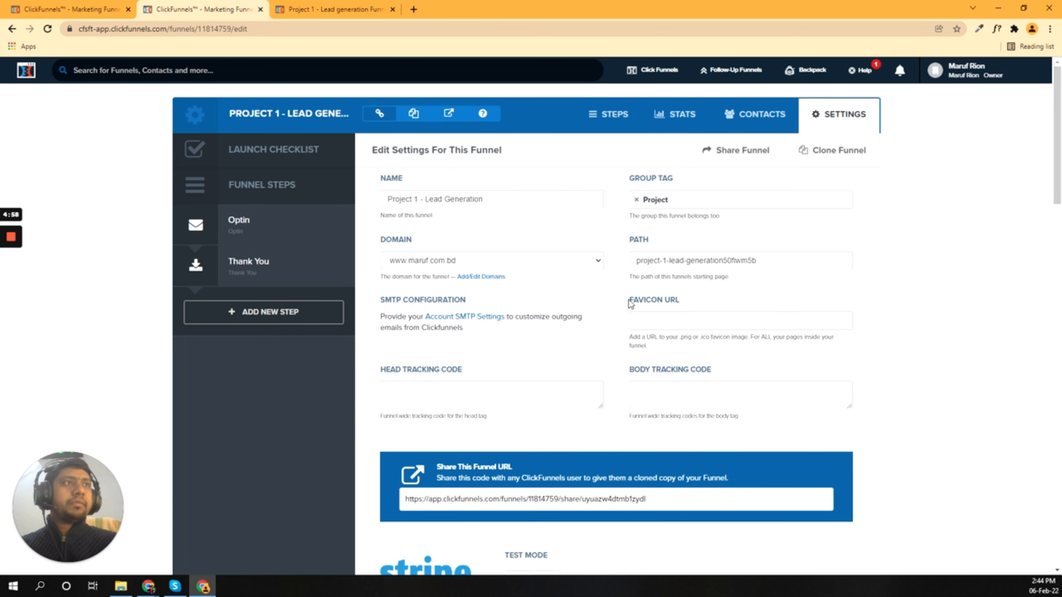
Step: Copy the favicon asset's path with Copy Asset Path and return to the empty Favicon URL field
left_click_drag(629, 300, 692, 301)
left_click(704, 304)
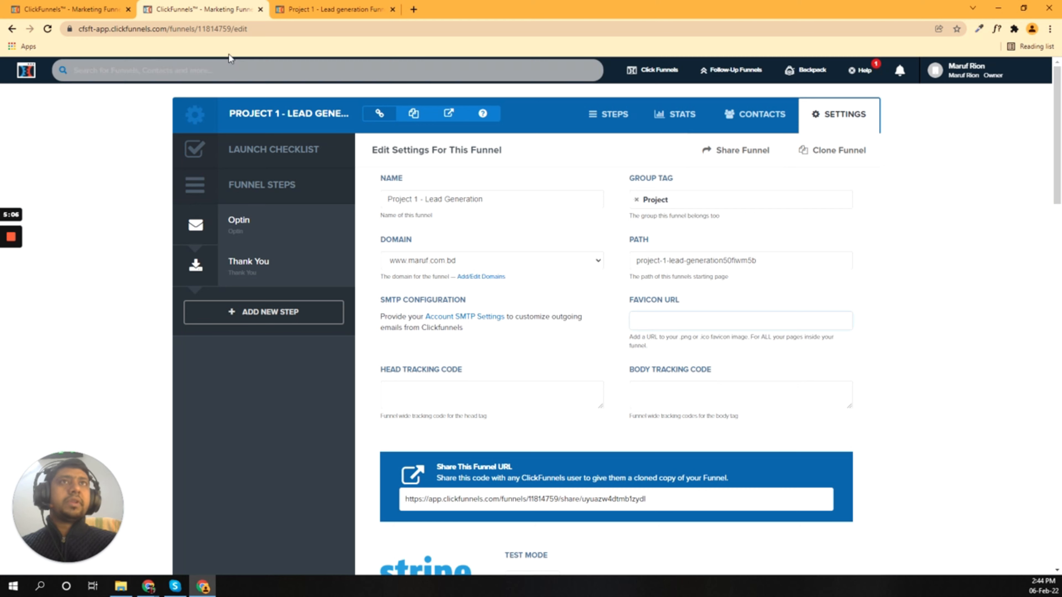
left_click(86, 5)
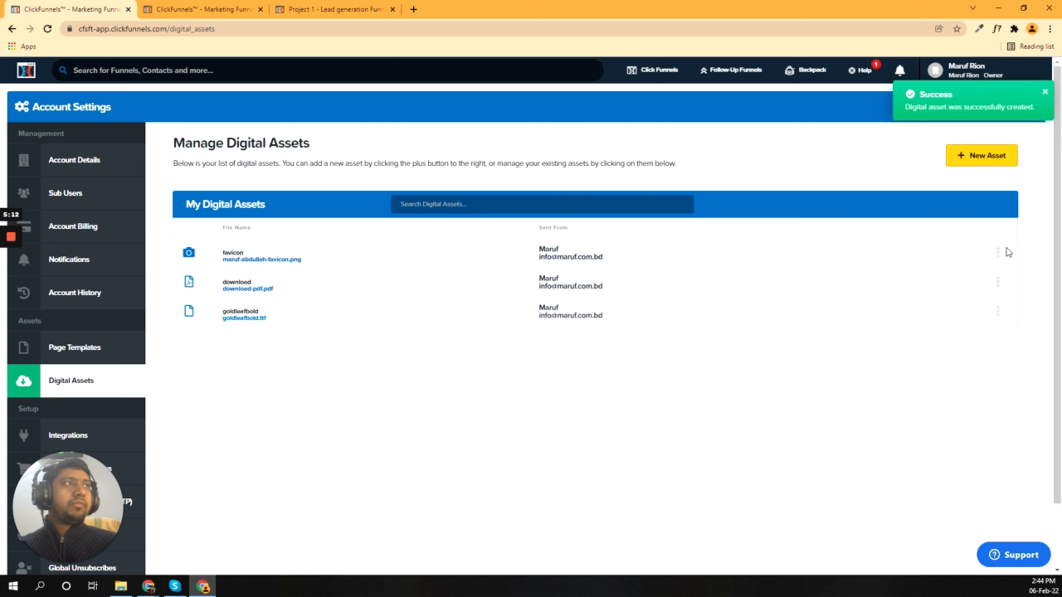
left_click(998, 253)
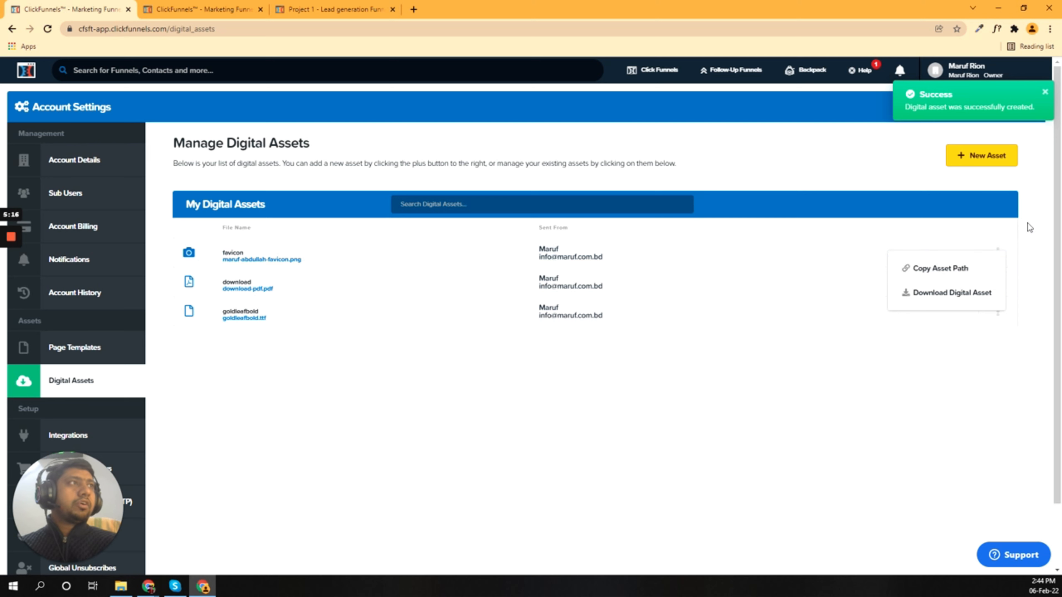
mouse_move(999, 253)
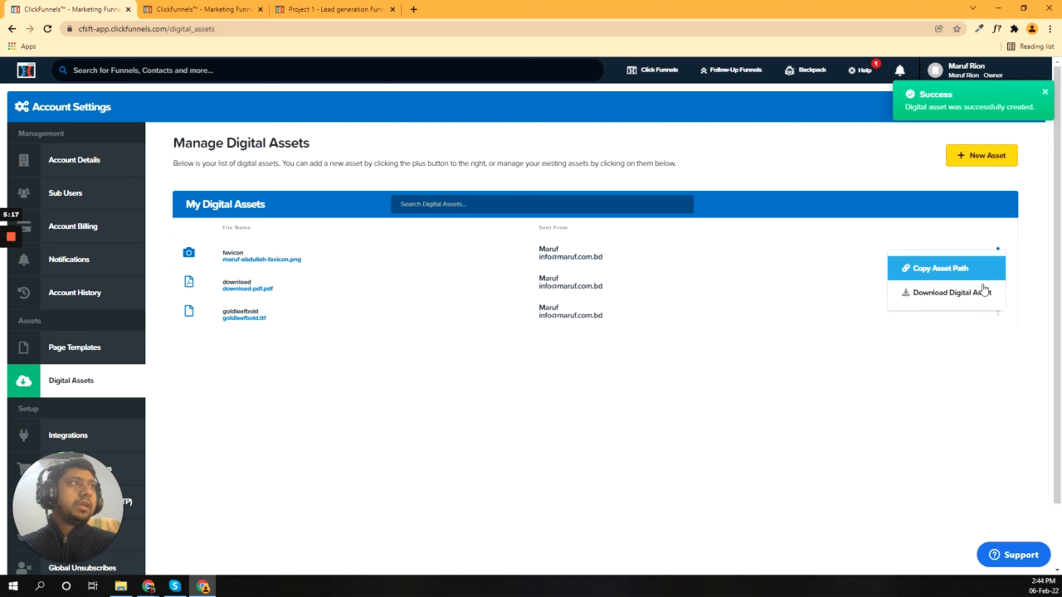
left_click(945, 270)
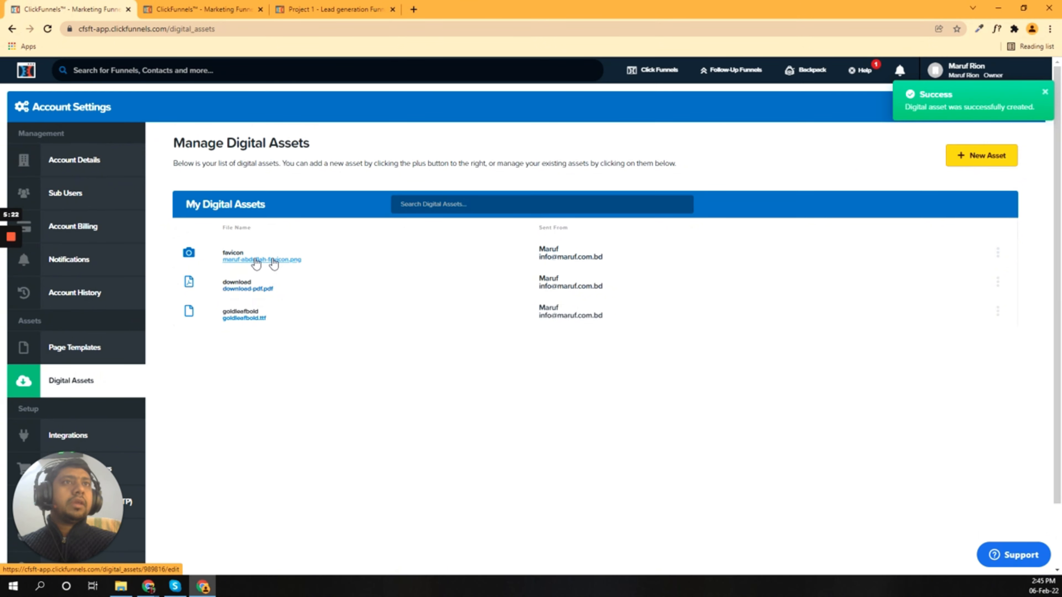
left_click(326, 7)
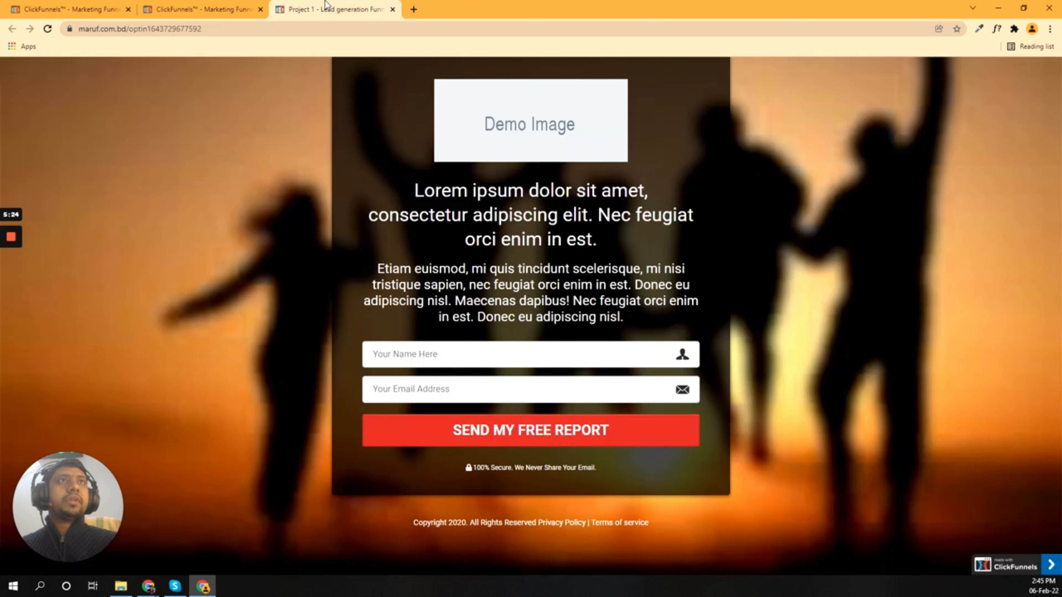
left_click(221, 5)
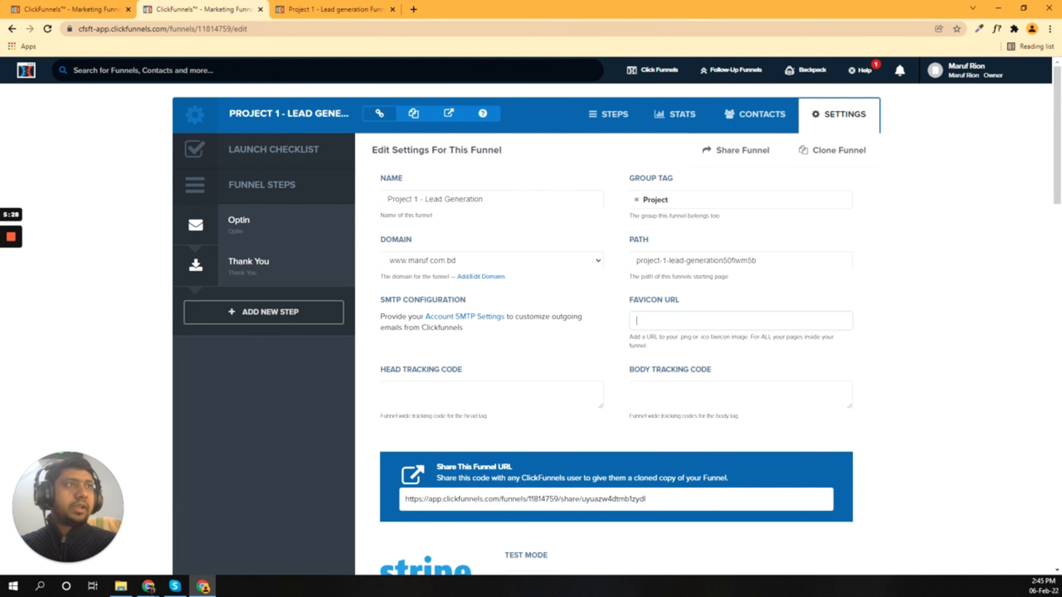
Step: Paste the favicon path into Favicon URL and save the funnel settings
key("ctrl+v")
scroll(879, 286, "down", 20)
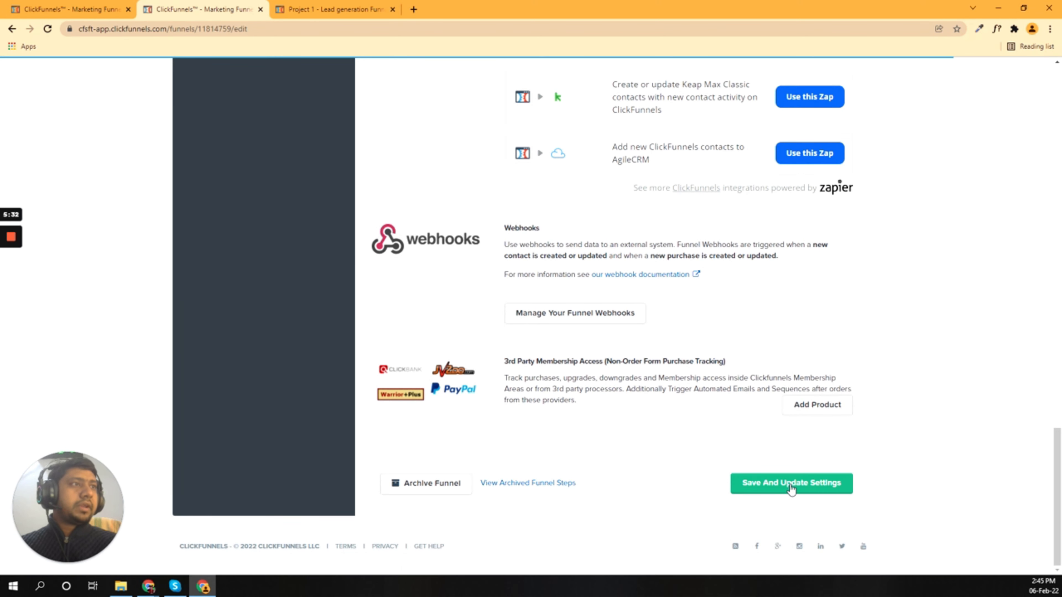
left_click(790, 489)
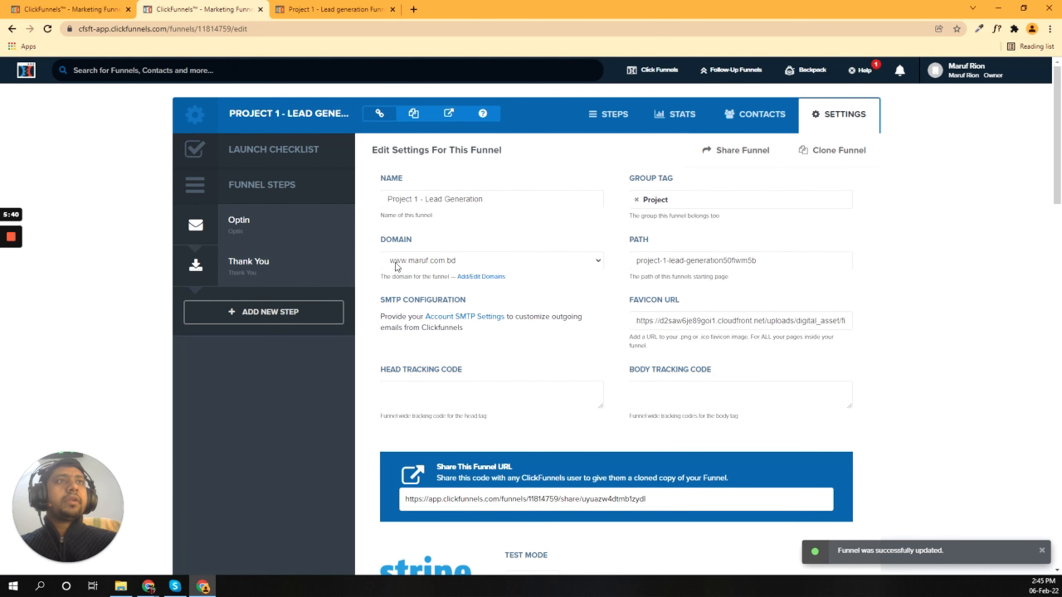
Step: Reload the live opt-in page to check the favicon, then return to the Optin step overview
left_click(302, 6)
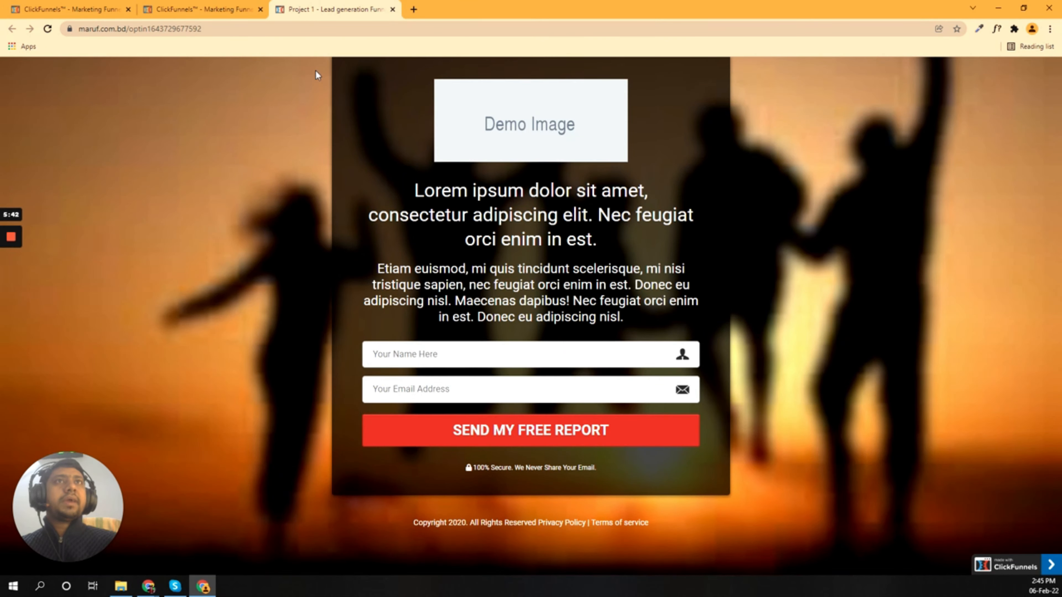
left_click(252, 3)
left_click(316, 1)
left_click(47, 29)
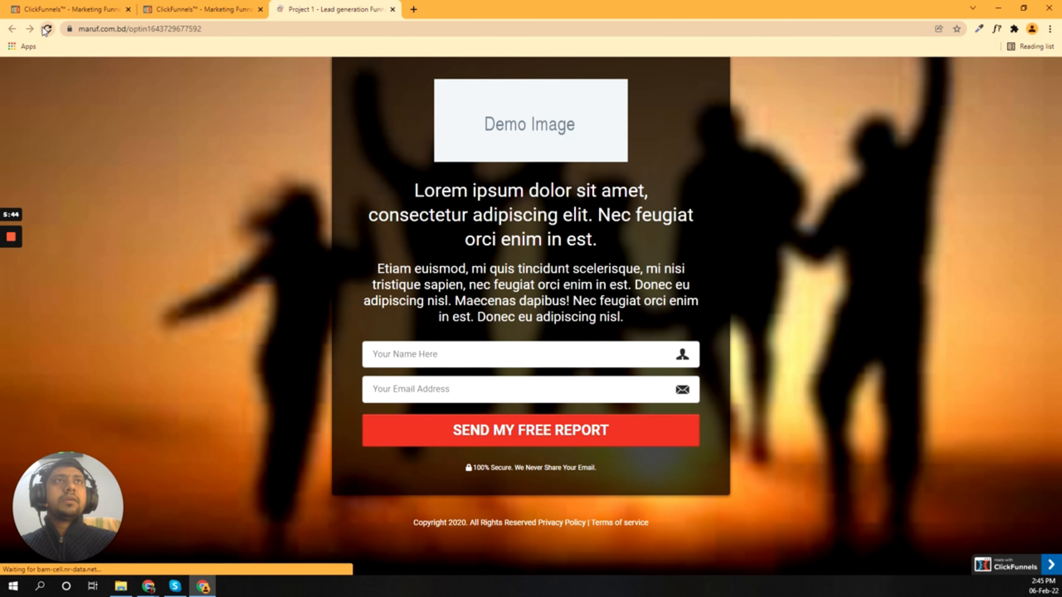
left_click(201, 9)
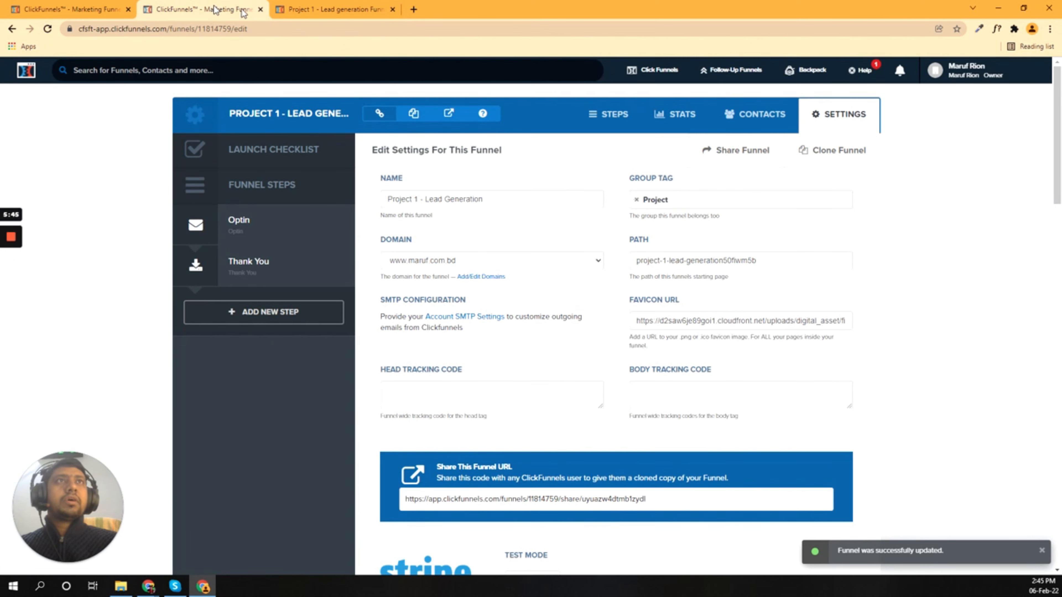
left_click(449, 113)
left_click(187, 6)
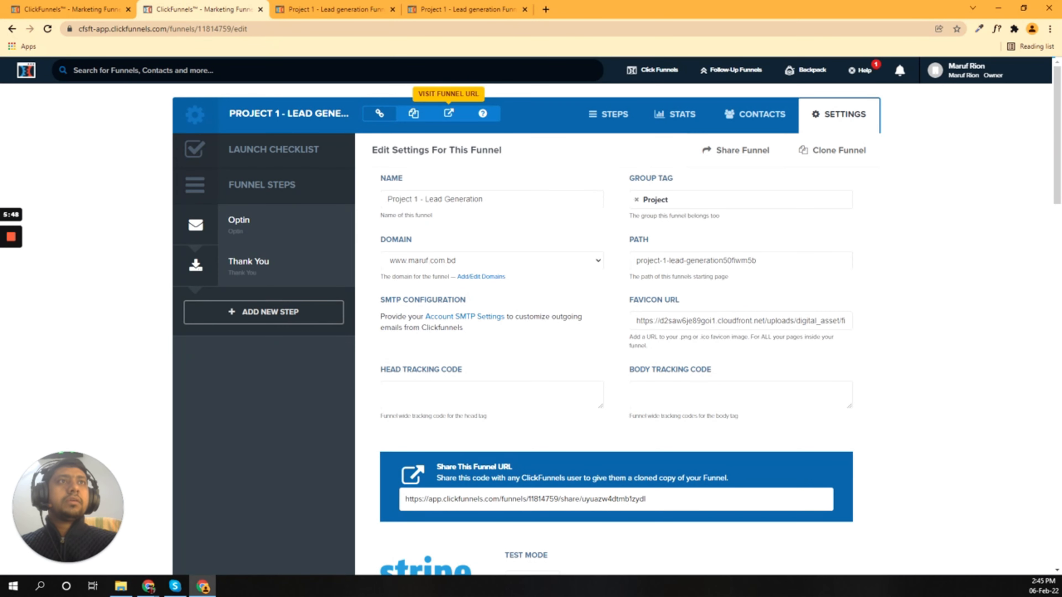
left_click(246, 225)
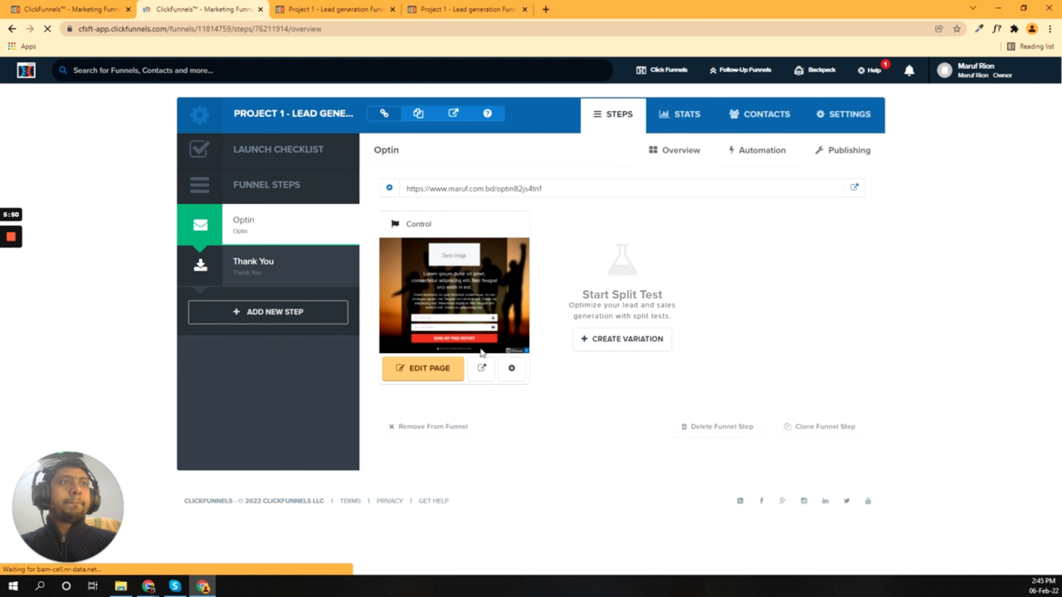
Step: Preview the Optin page and compare its live web address with the step's page URL
left_click(482, 368)
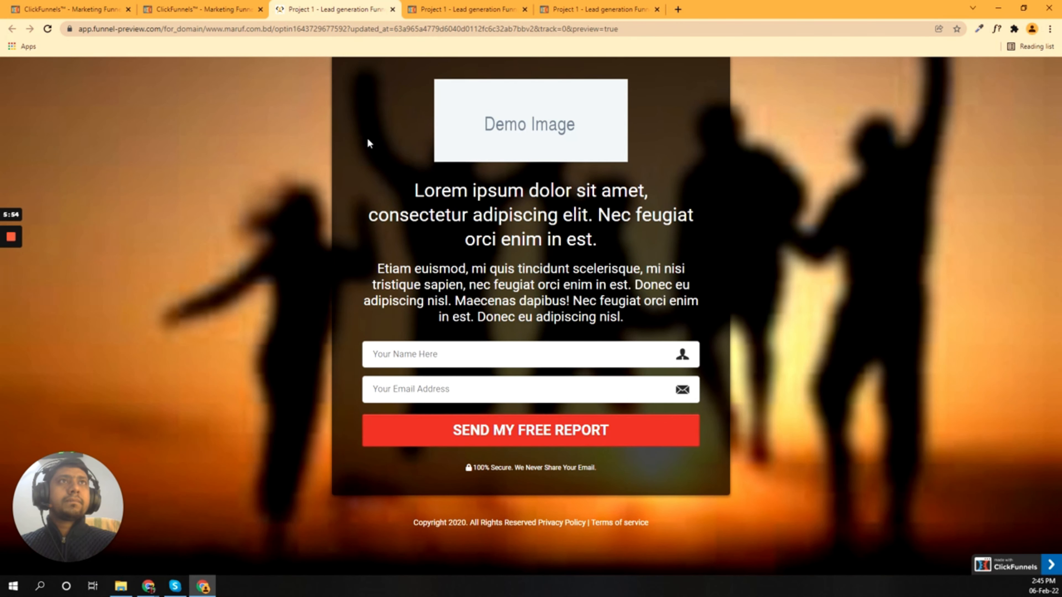
key("ctrl+shift+Tab")
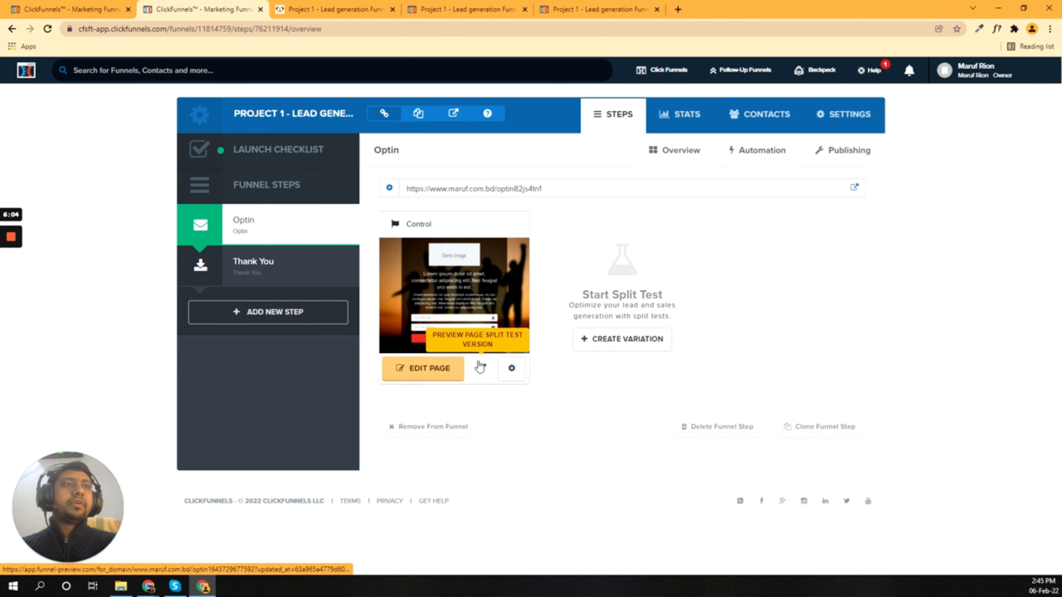
left_click(482, 369)
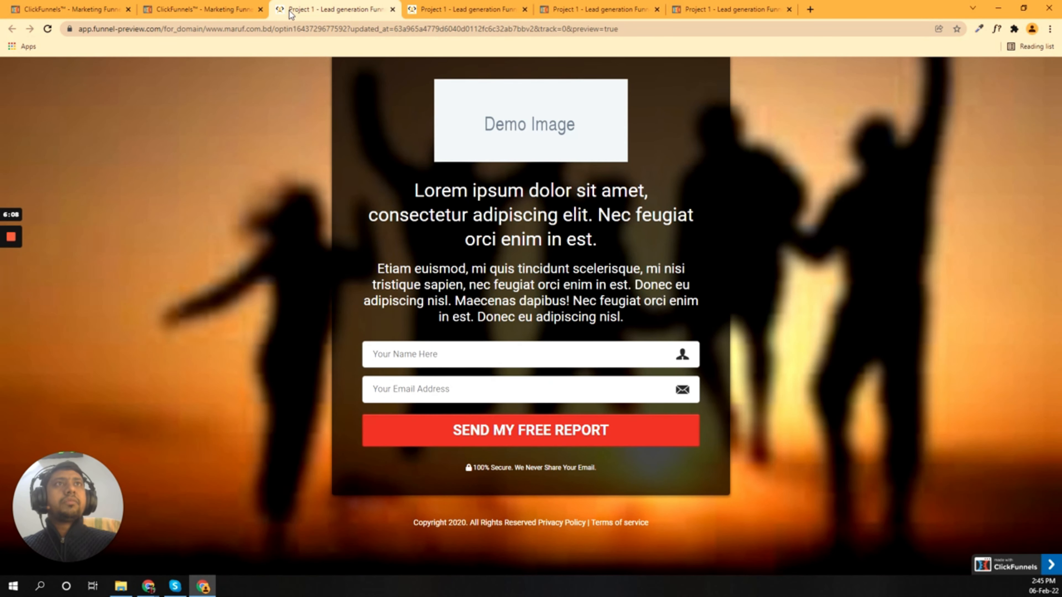
left_click(192, 9)
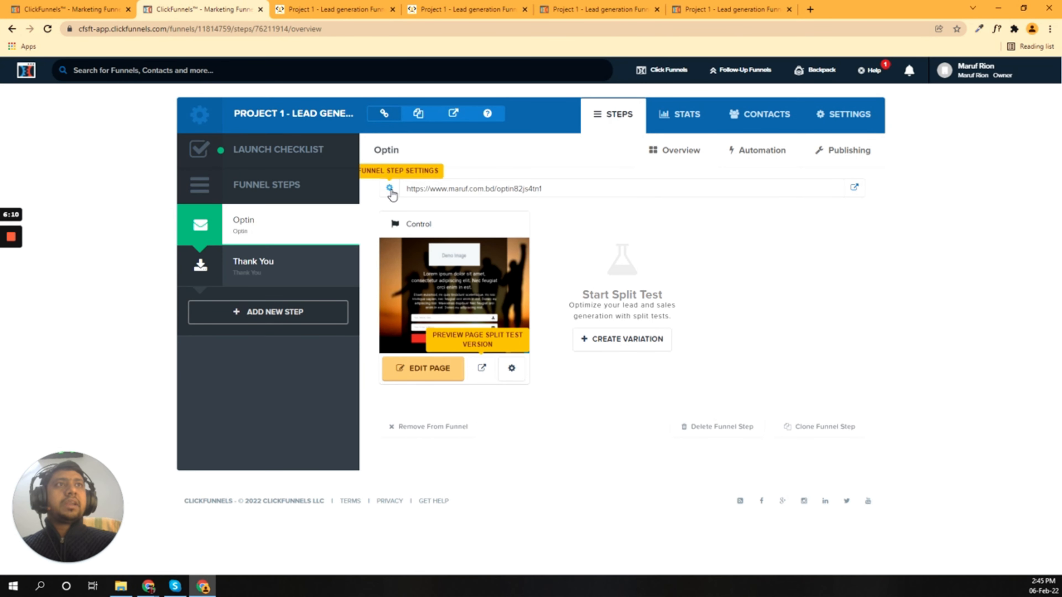
left_click_drag(411, 189, 541, 189)
left_click(539, 5)
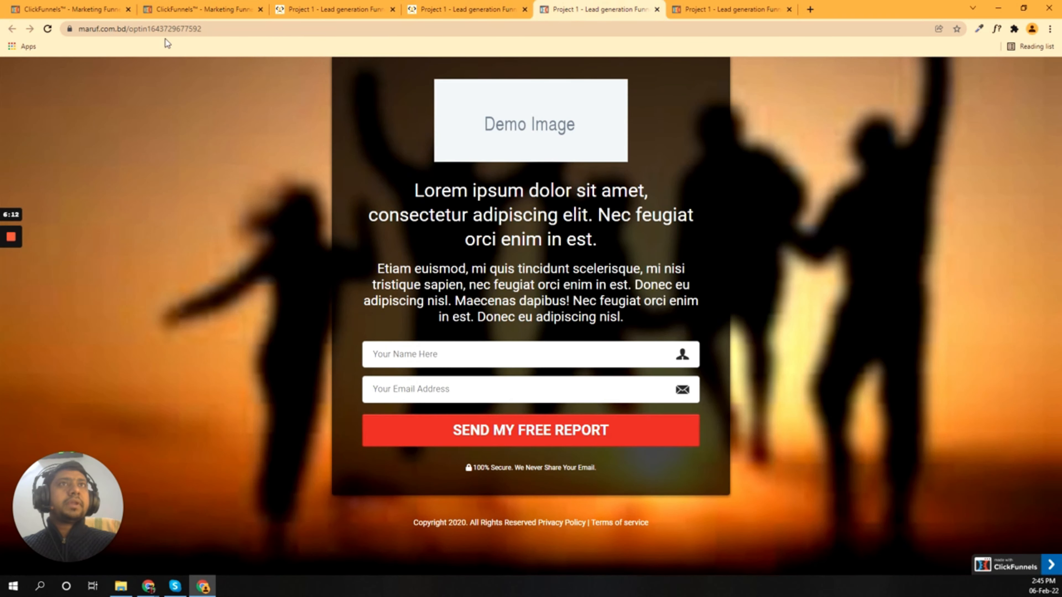
left_click(196, 29)
left_click(209, 31)
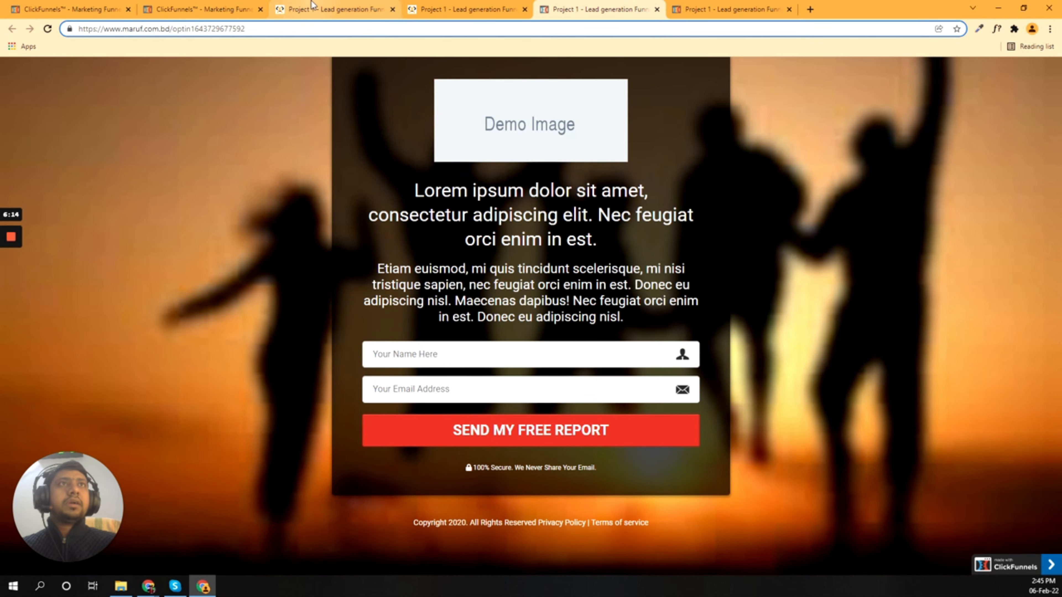
left_click(196, 6)
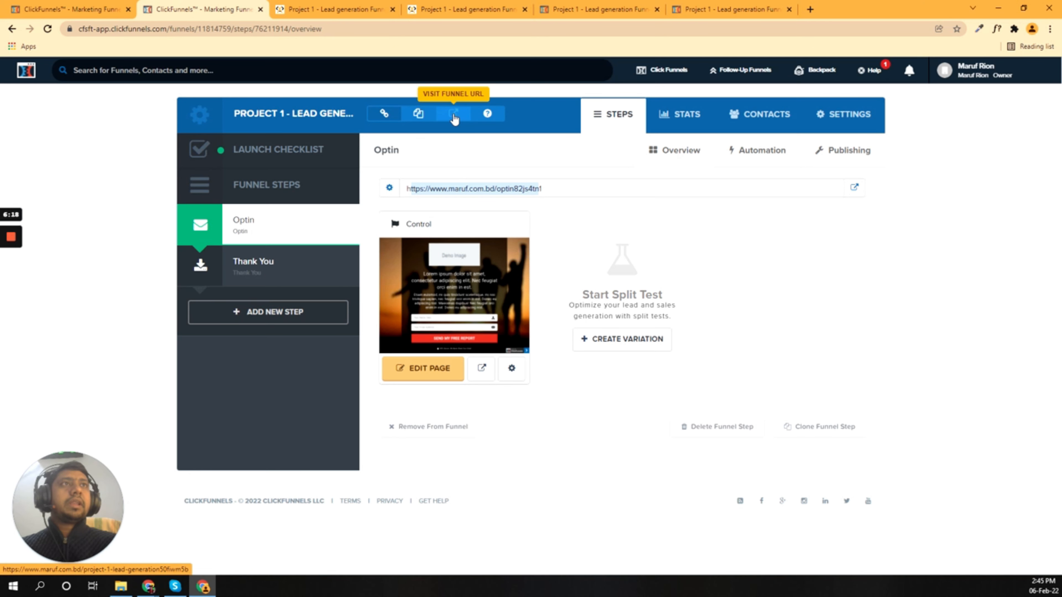
Step: Reload a preview tab and load the bare maruf.com.bd domain without the opt-in path
left_click(328, 4)
left_click(629, 3)
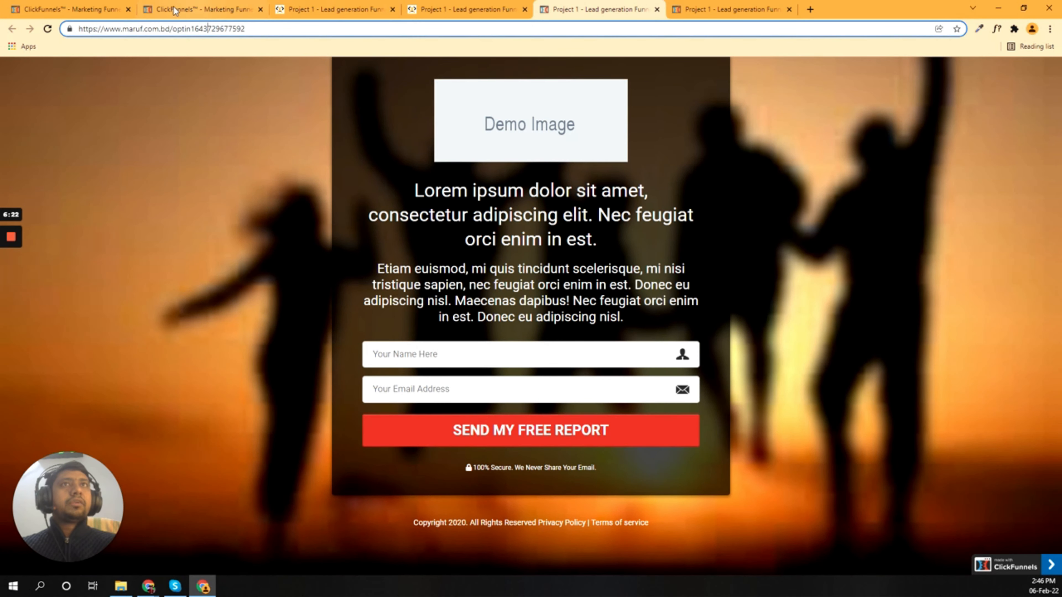
left_click(48, 28)
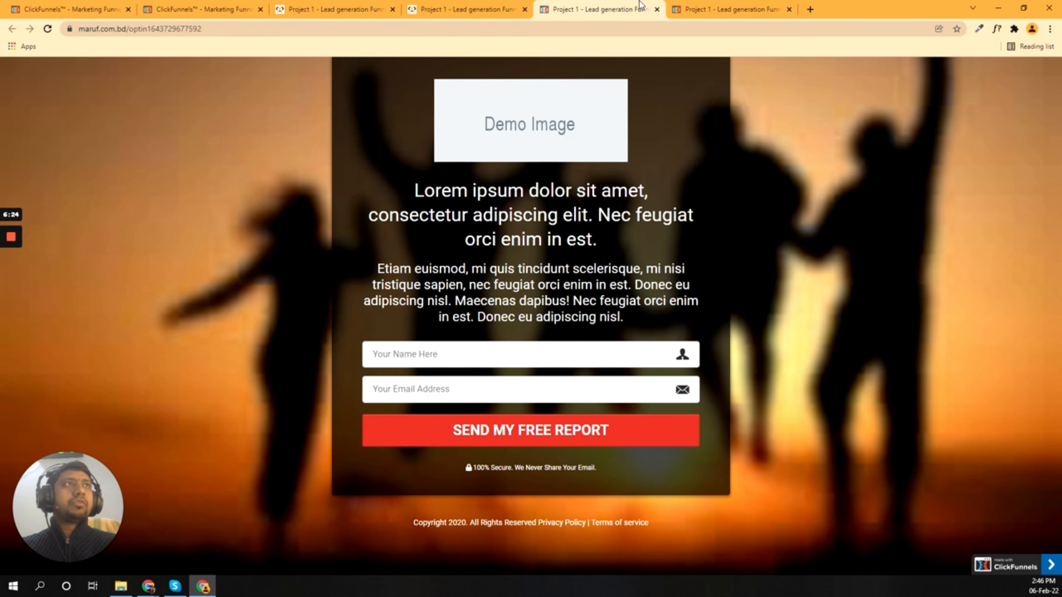
left_click_drag(172, 29, 329, 39)
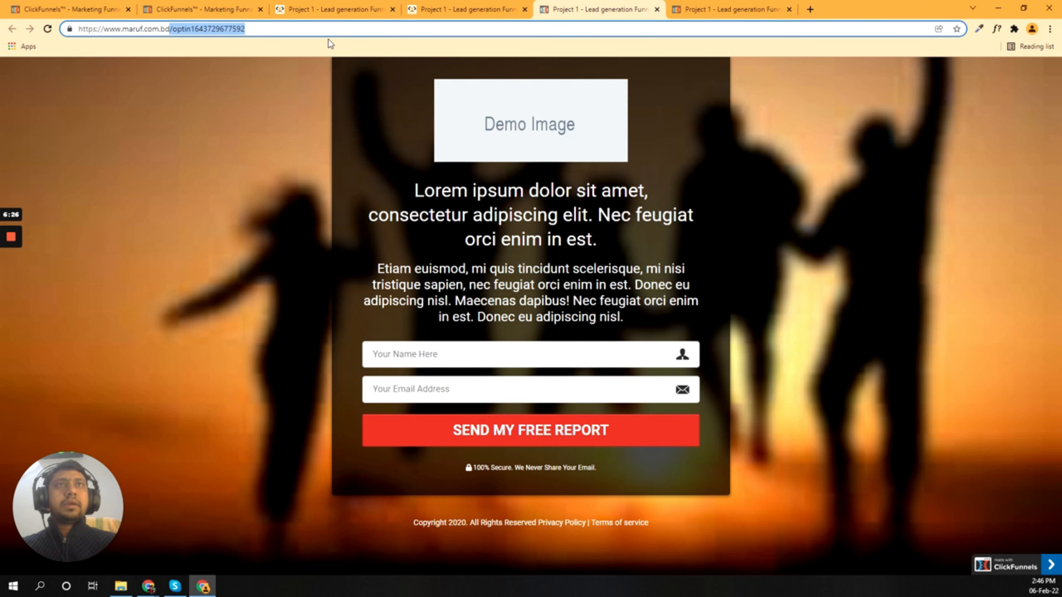
key("BackSpace")
key("Return")
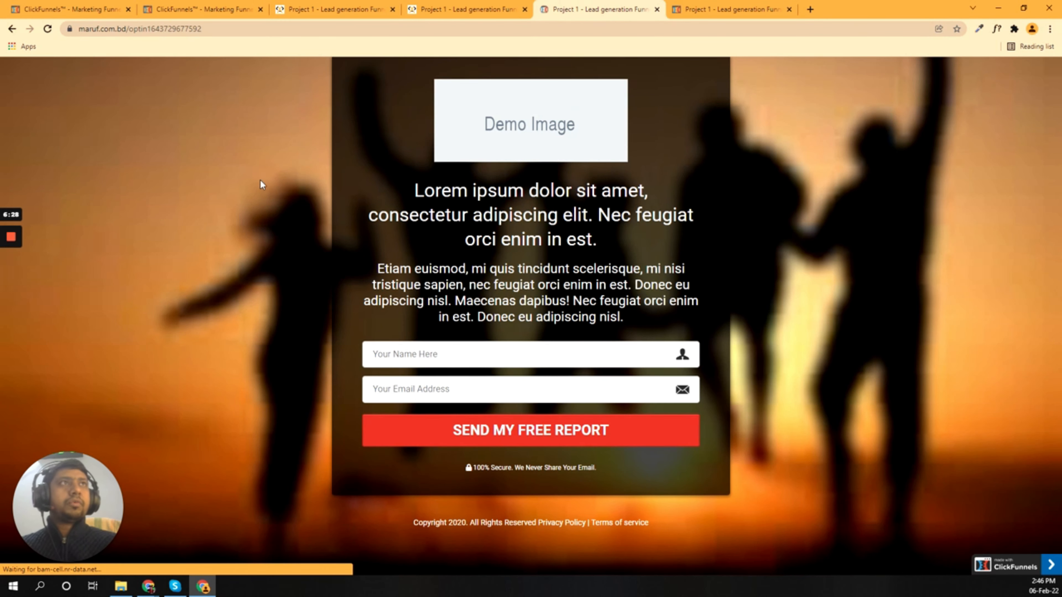
left_click(475, 5)
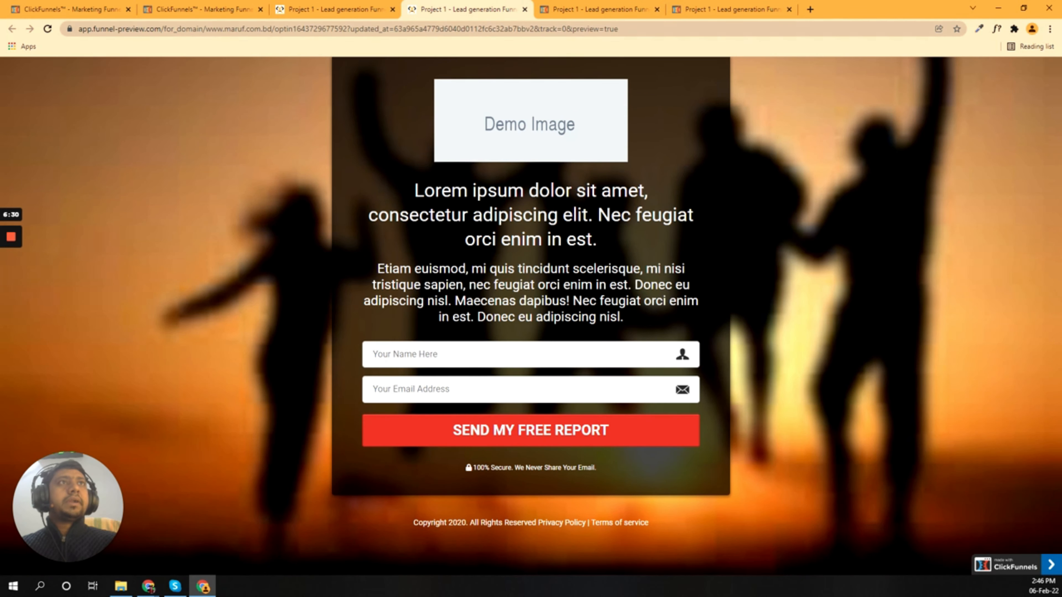
left_click(300, 11)
left_click(201, 9)
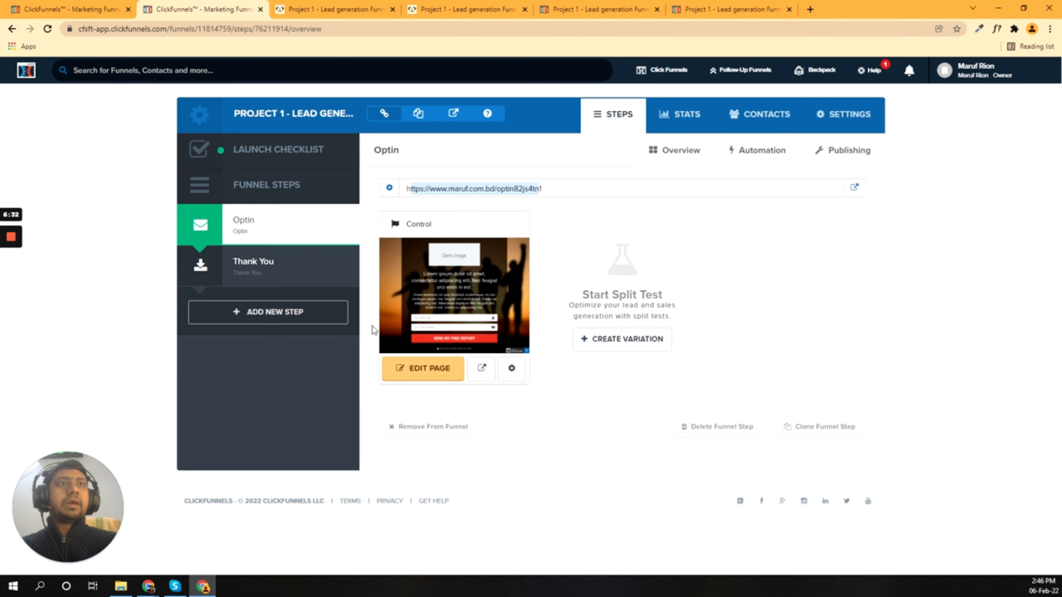
Step: Close the four leftover opt-in preview tabs
left_click(480, 369)
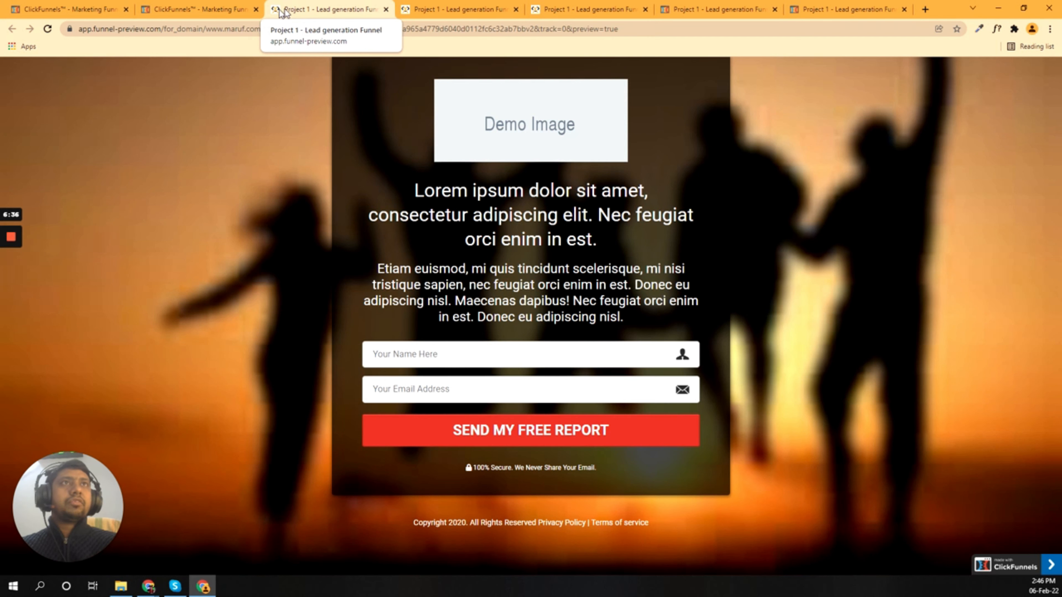
left_click(386, 10)
left_click(387, 10)
left_click(386, 10)
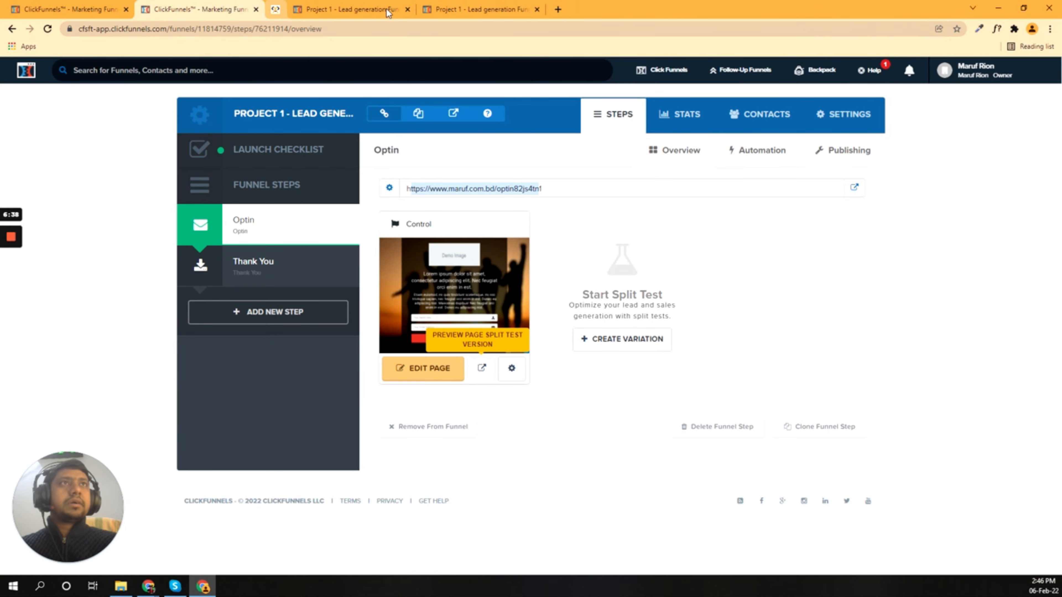
left_click(387, 10)
left_click(386, 9)
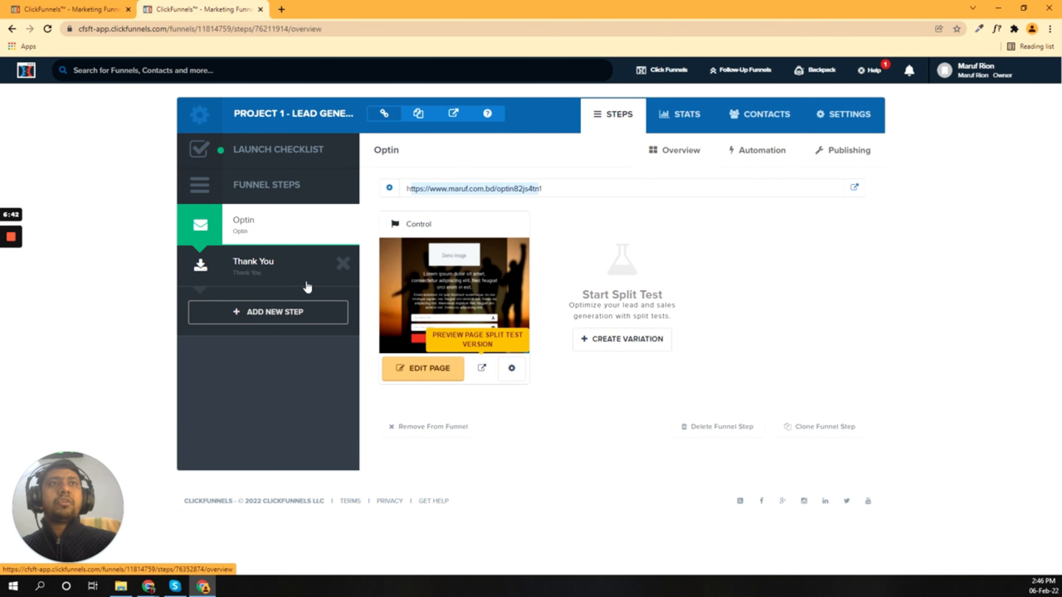
Step: Open the 'Thanks! Grab Your Video' Thank You page in the editor and save it
left_click(247, 267)
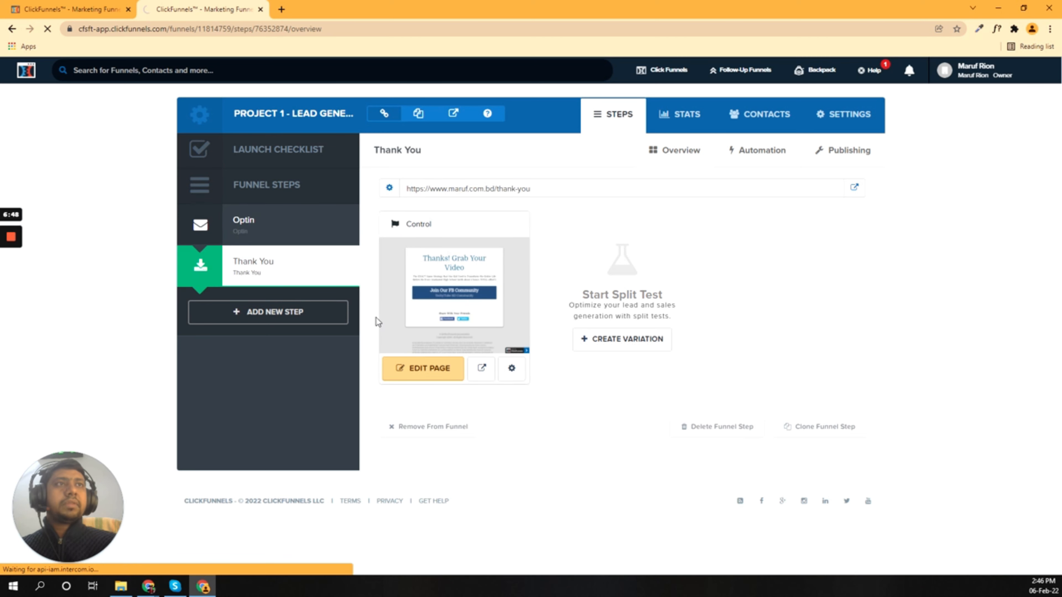
left_click(472, 276)
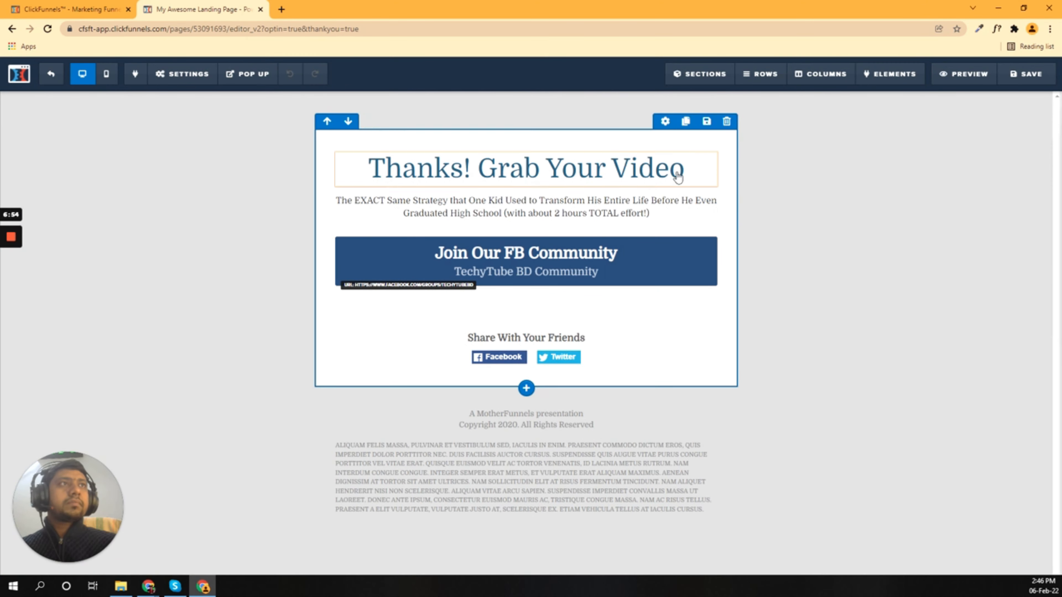
left_click(667, 147)
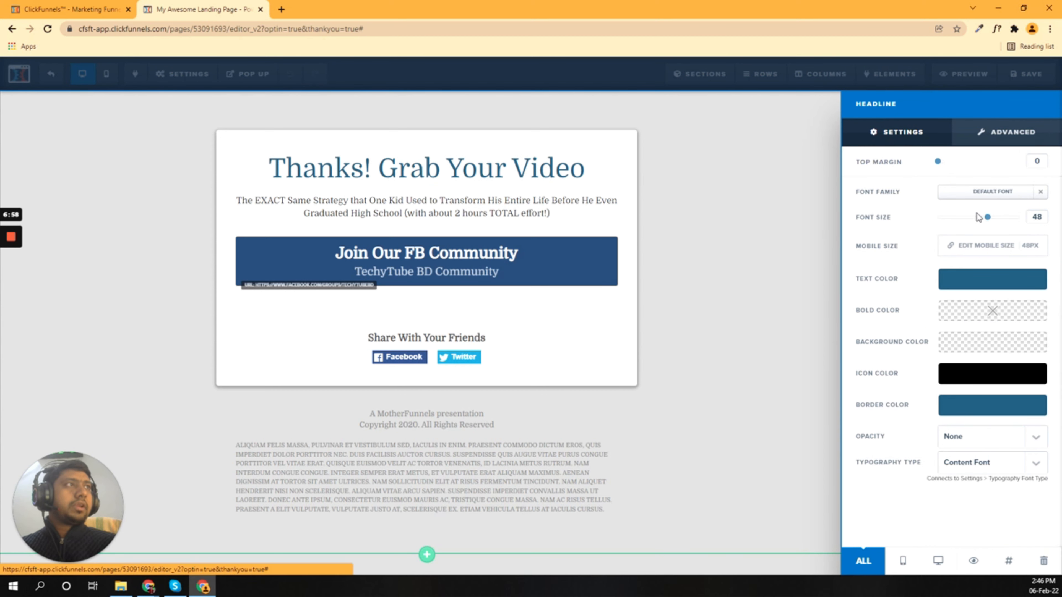
left_click(687, 226)
left_click(1024, 78)
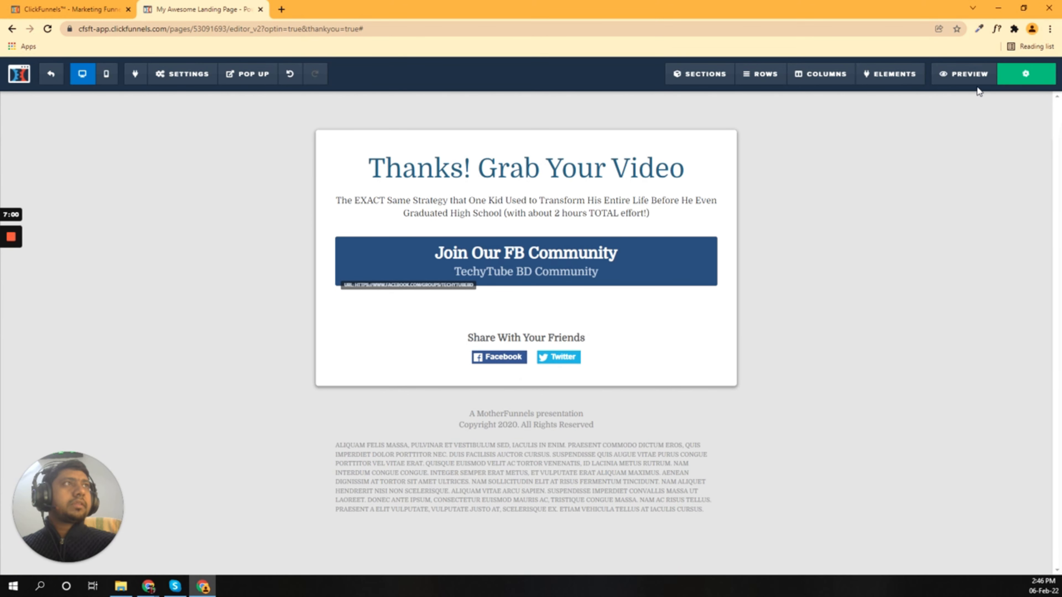
left_click(65, 4)
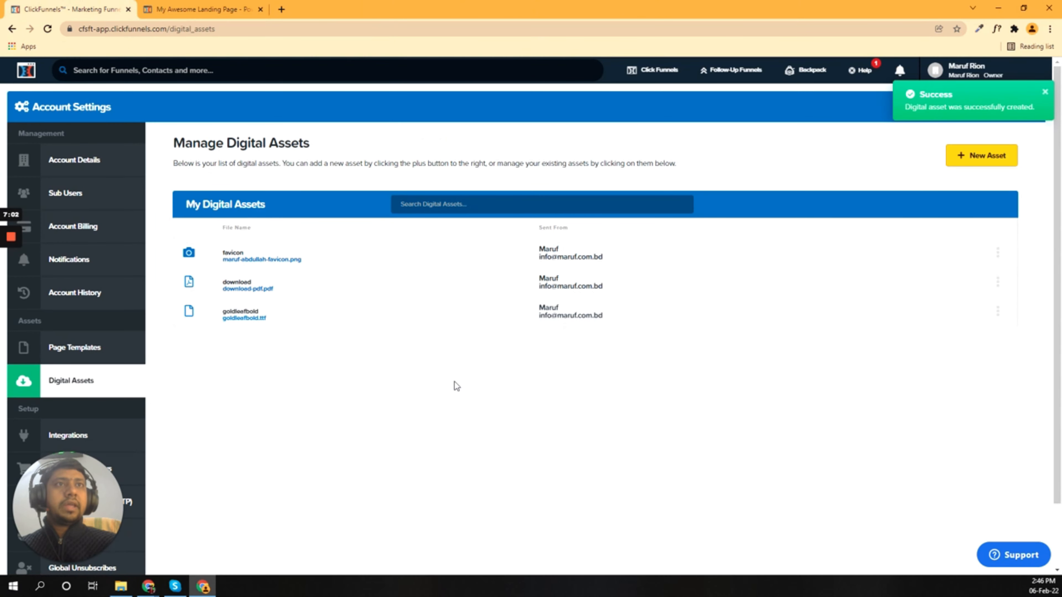
left_click(170, 6)
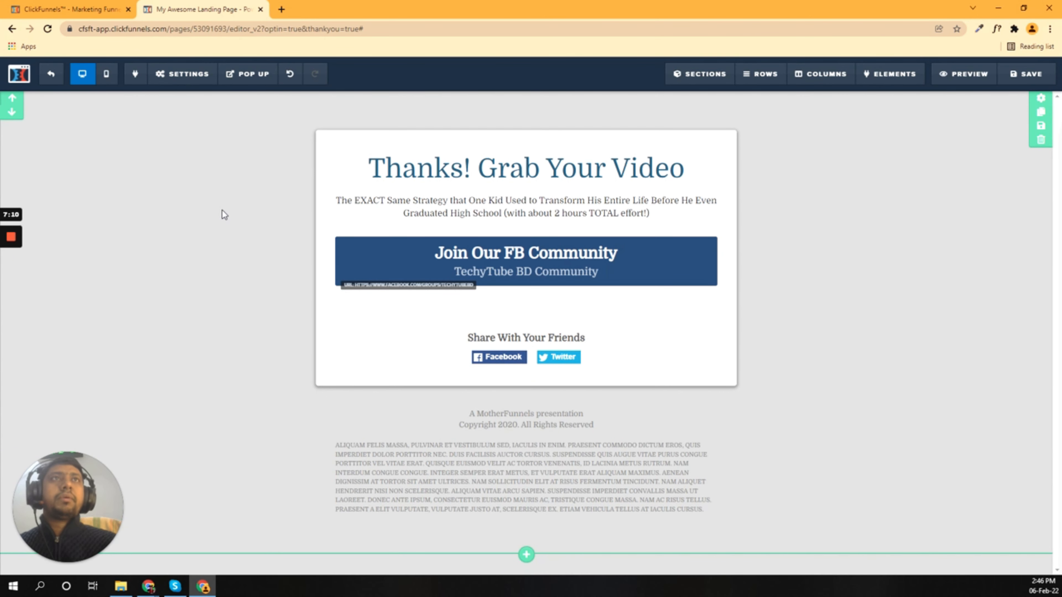
left_click(281, 9)
type("font ")
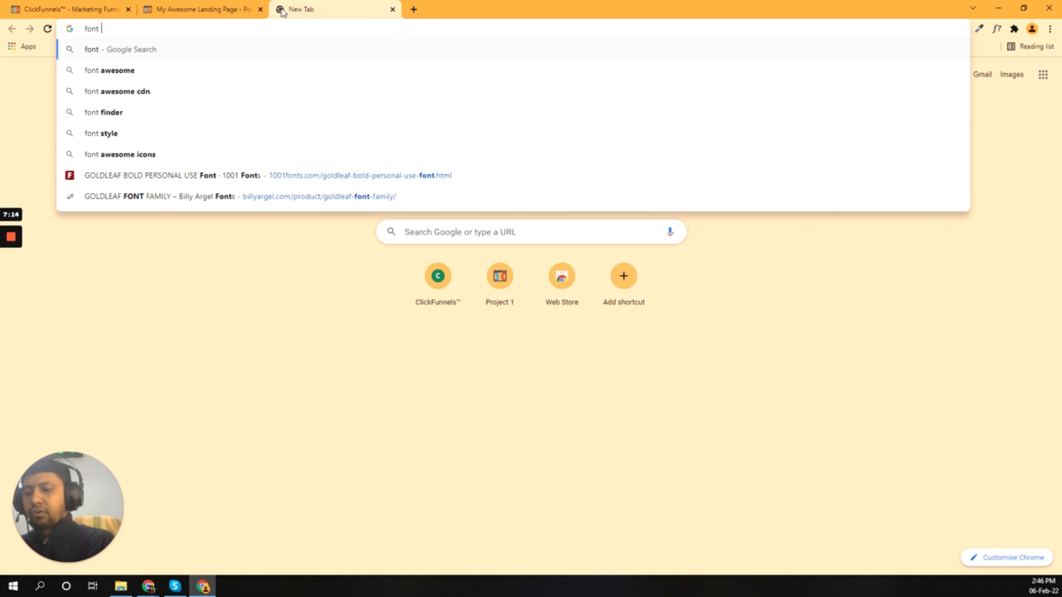
type("face css")
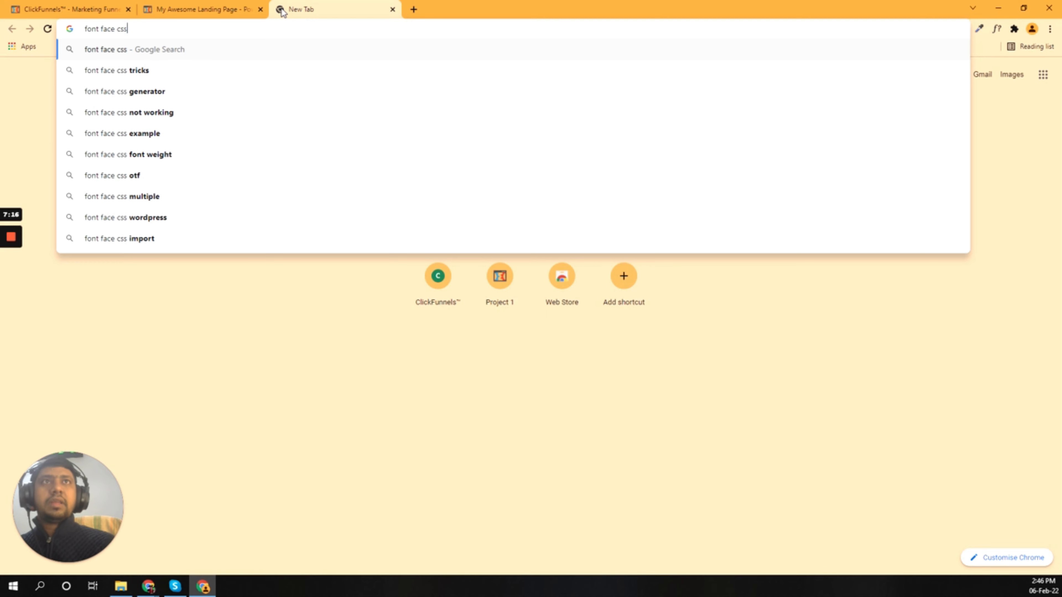
key("Return")
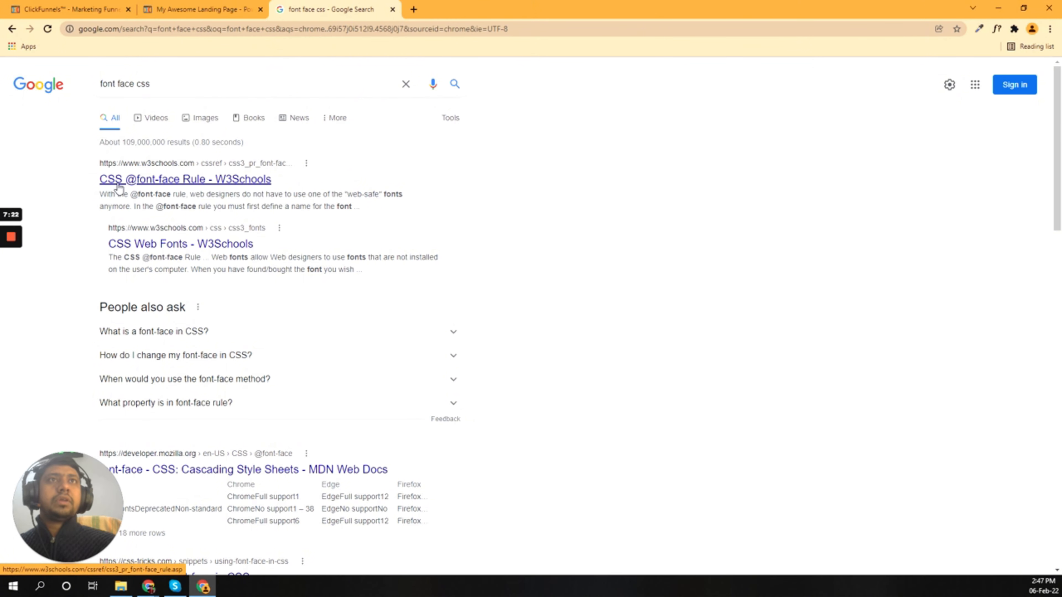
left_click(162, 181)
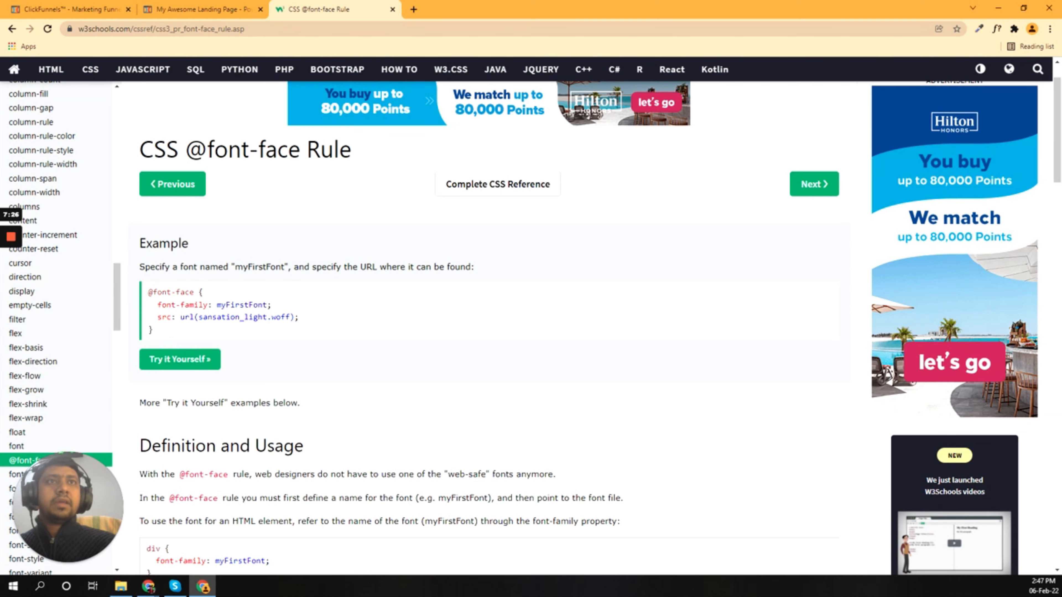
left_click_drag(148, 292, 158, 330)
right_click(189, 304)
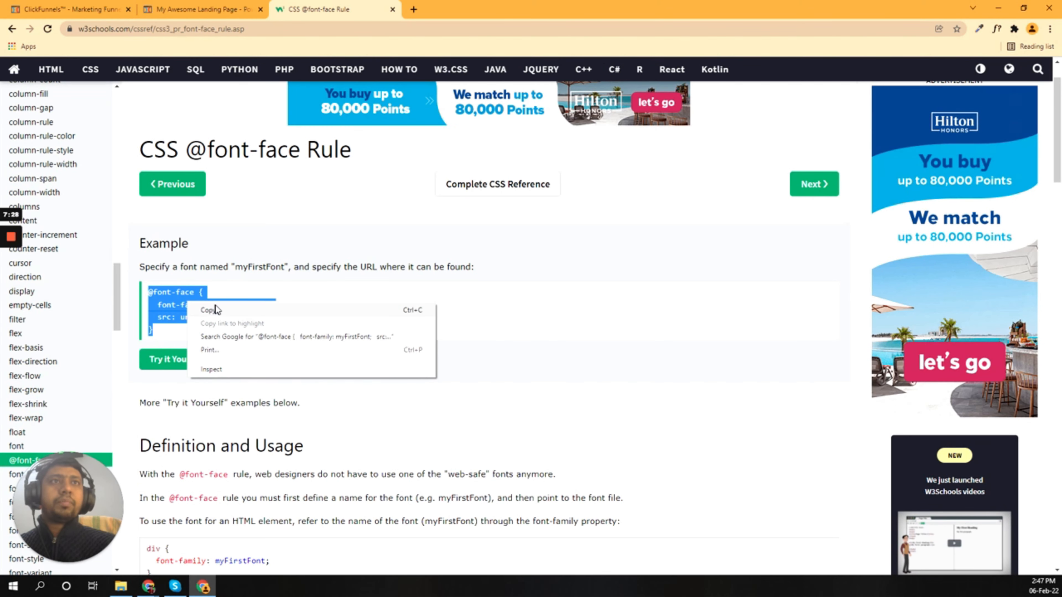
left_click(217, 310)
left_click(197, 9)
mouse_move(183, 88)
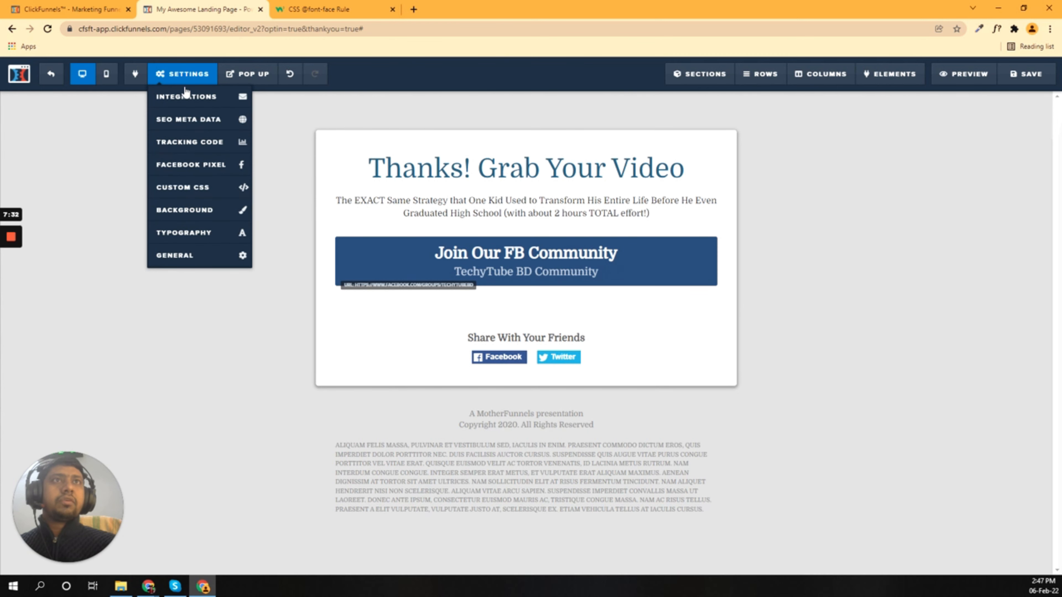
left_click(179, 191)
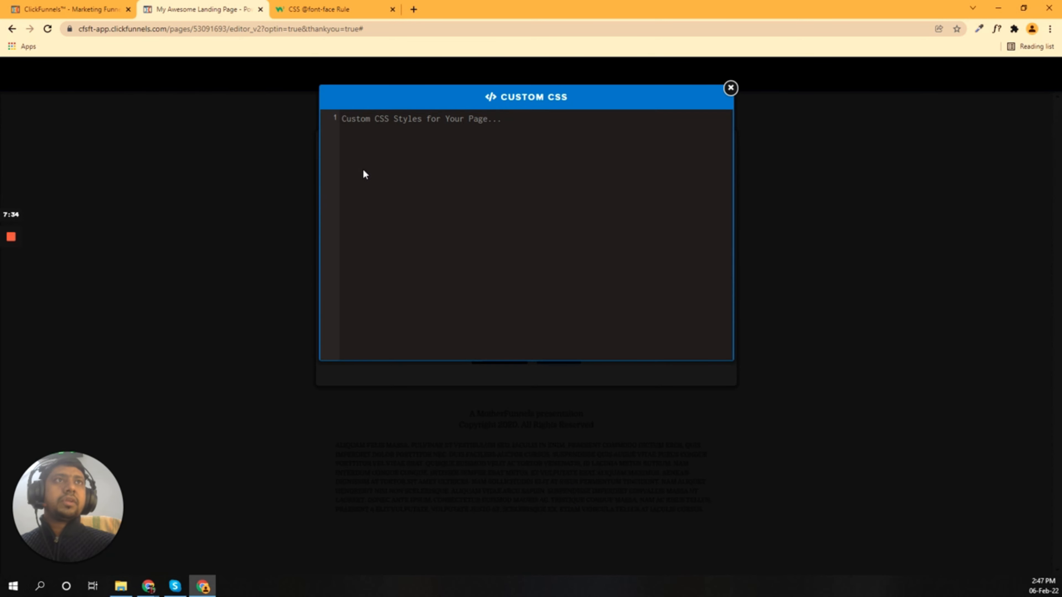
key("ctrl+v")
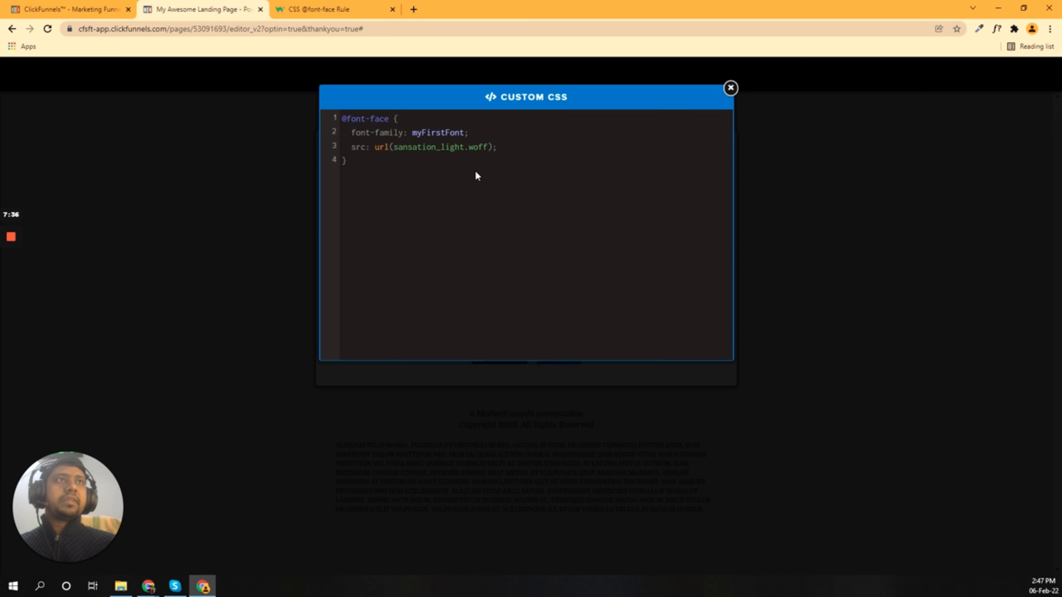
left_click_drag(351, 133, 464, 133)
left_click(413, 133)
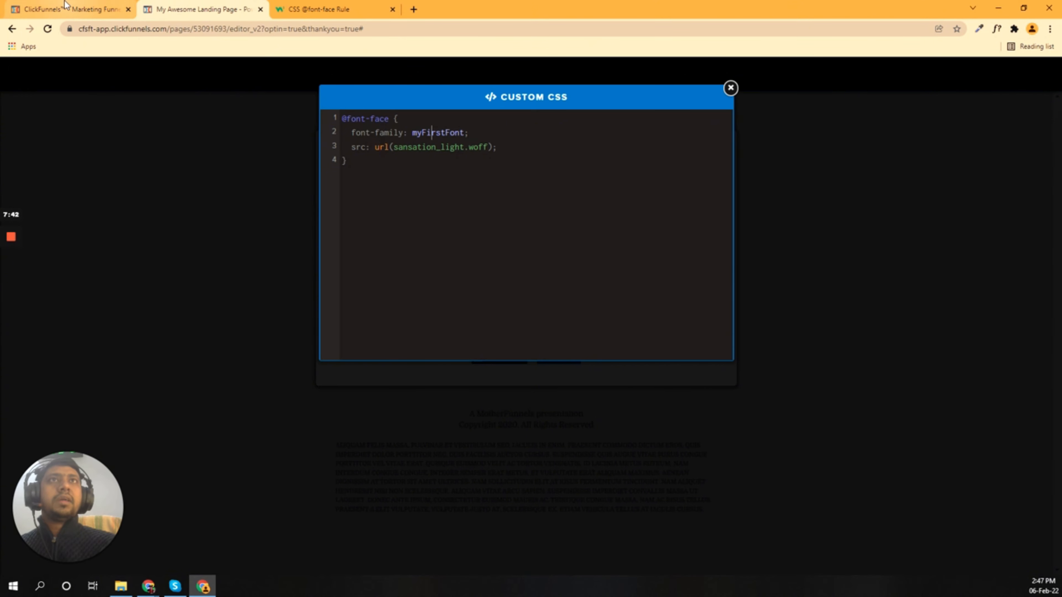
left_click(67, 9)
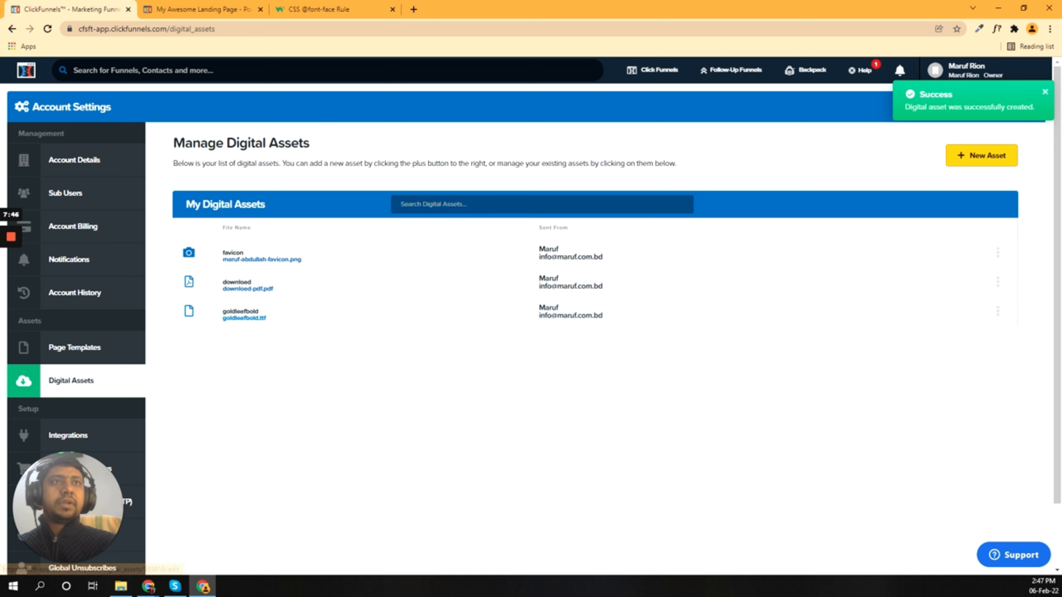
left_click_drag(223, 311, 249, 311)
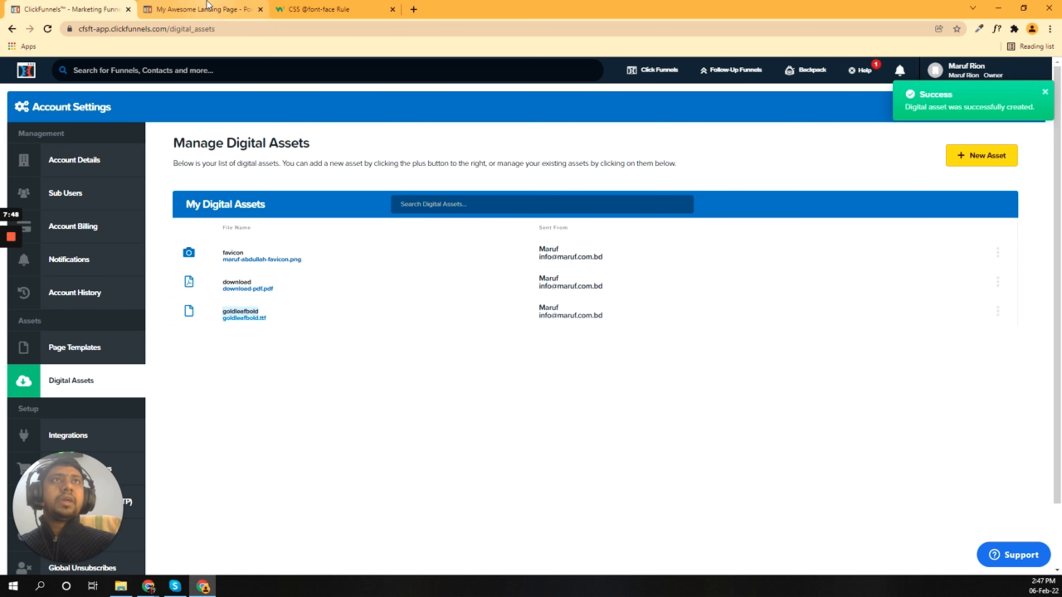
key("ctrl+Tab")
double_click(438, 133)
key("ctrl+v")
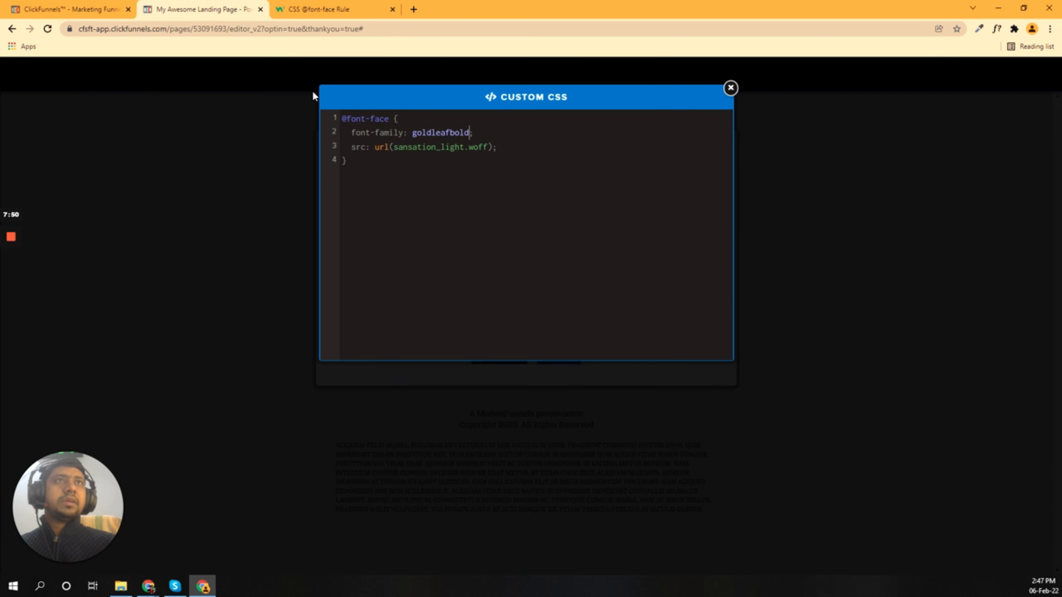
Step: Replace sansation_light.woff in url() with the copied goldleafbold.ttf asset path
left_click(69, 5)
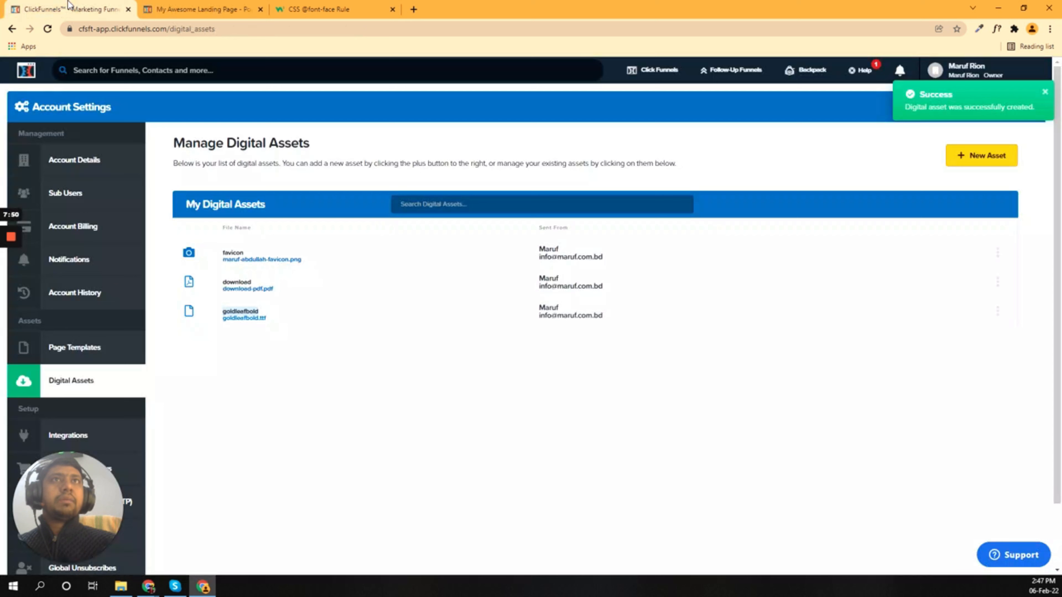
left_click(998, 313)
left_click(942, 331)
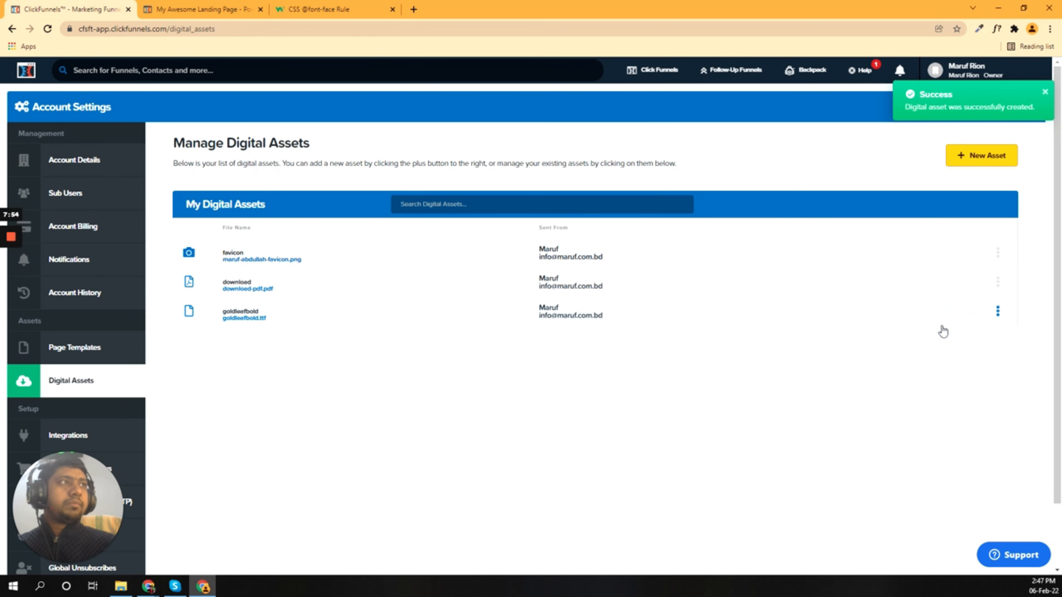
left_click(200, 5)
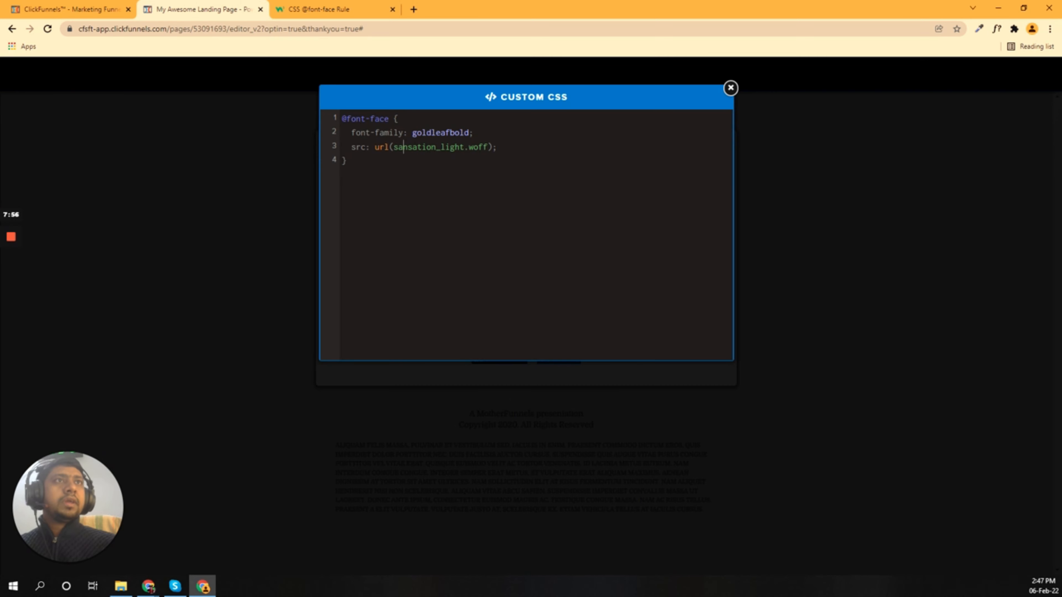
double_click(355, 147)
left_click(403, 147)
left_click_drag(393, 147, 488, 146)
key("ctrl+v")
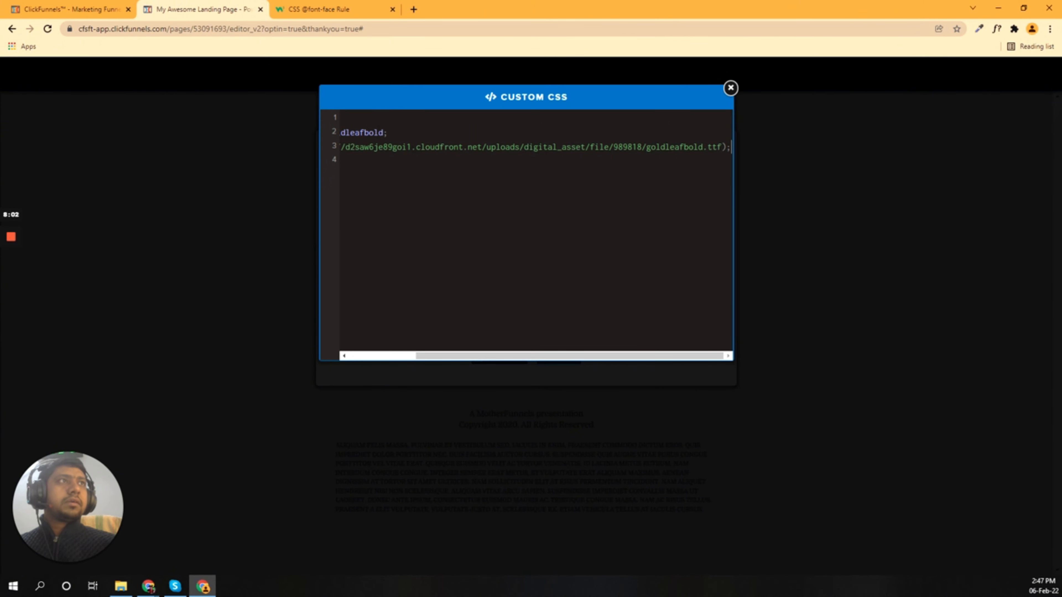
key("Return")
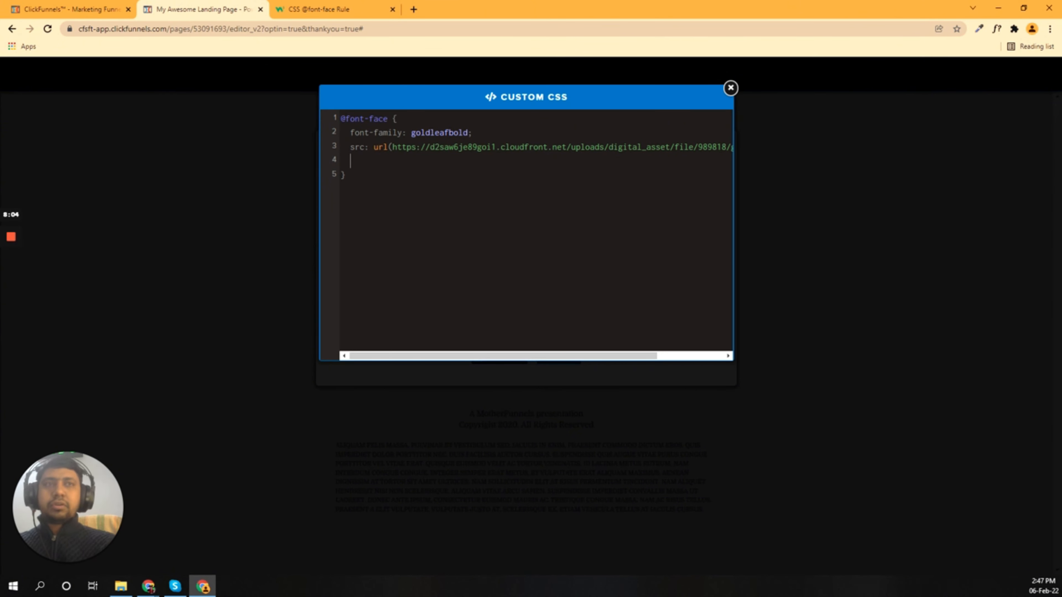
key("BackSpace")
key("BackSpace")
key("Down")
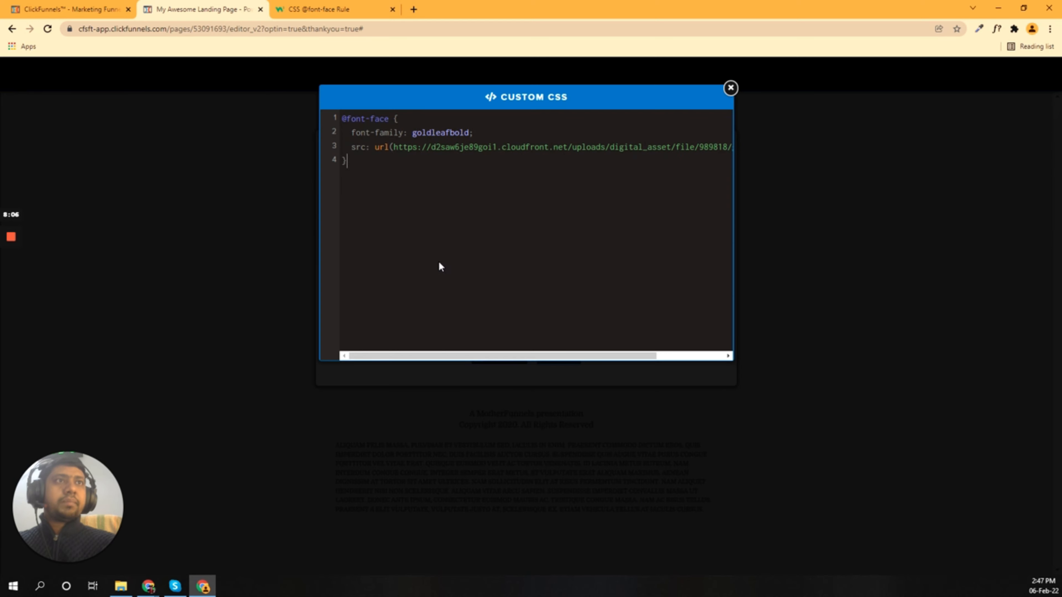
left_click(166, 231)
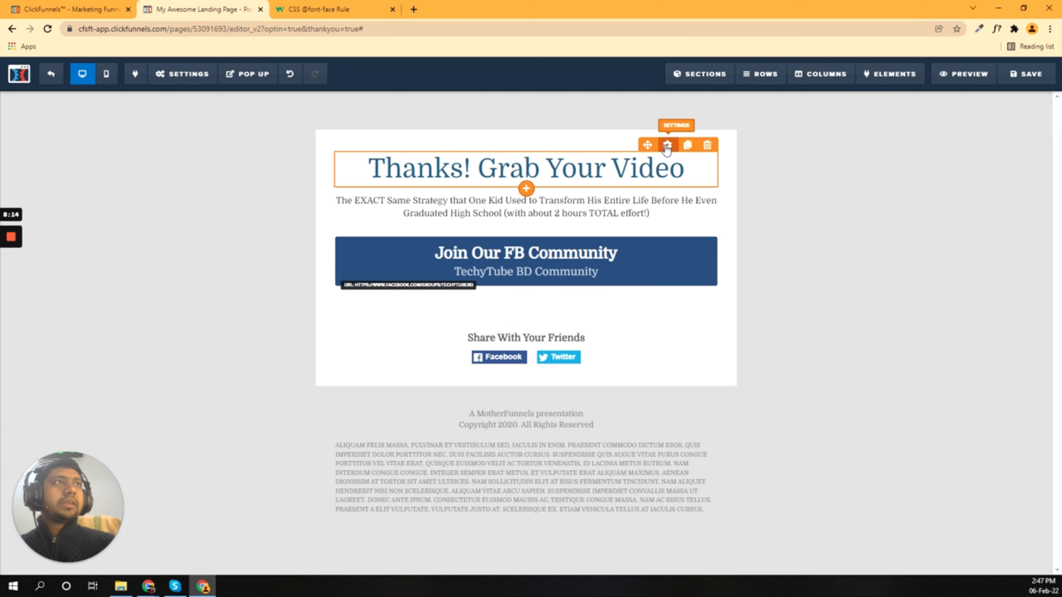
Step: Copy the headline's CSS ID selector, #tmp_headline1-44000, from its CSS info
left_click(667, 146)
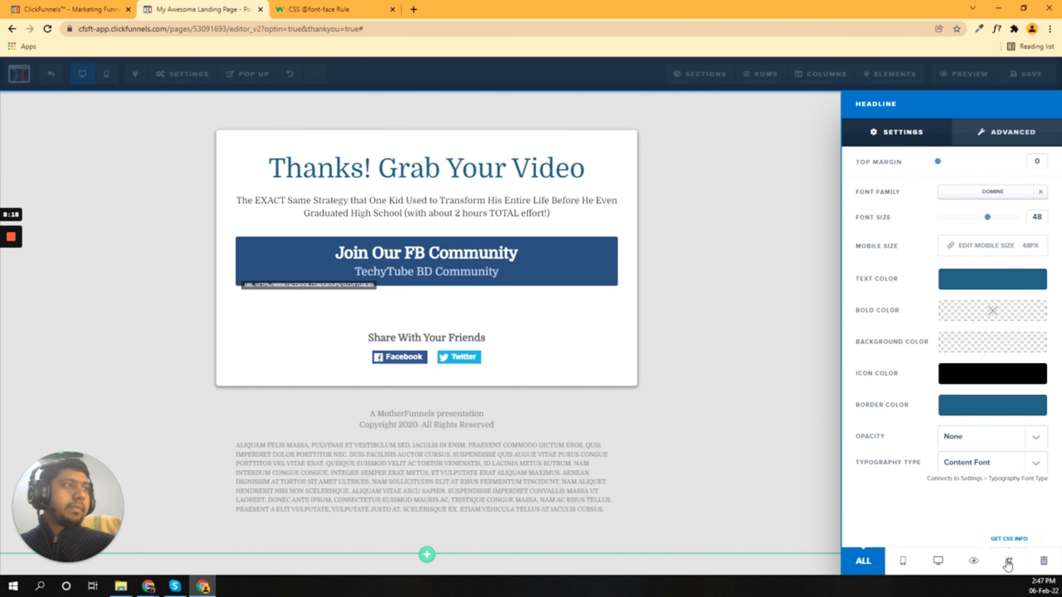
left_click(1009, 561)
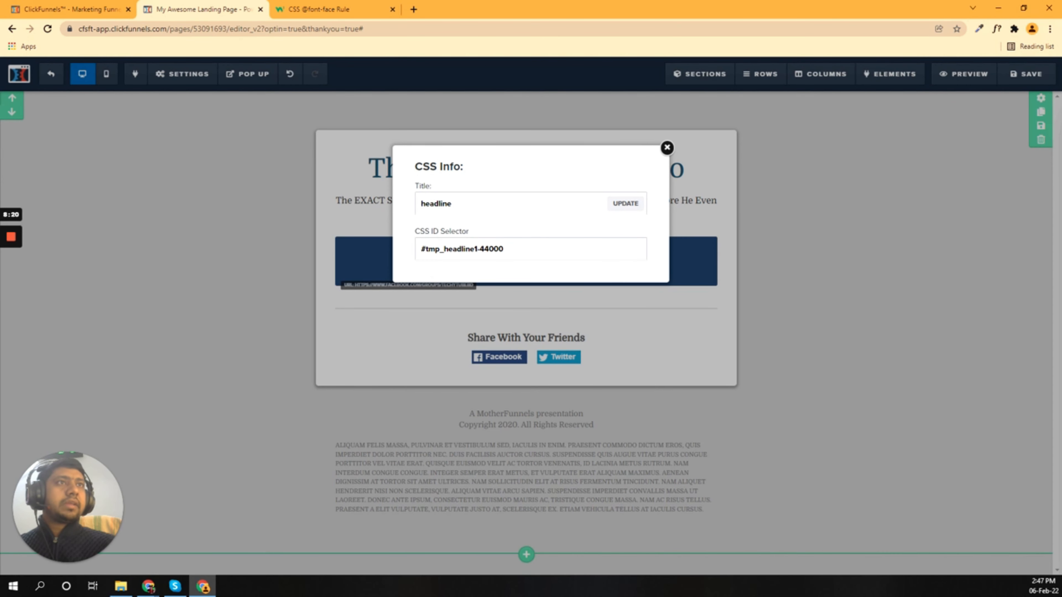
left_click_drag(420, 250, 506, 249)
left_click(237, 178)
Step: Add a '#tmp_headline1-44000 h1' rule with font-family: goldleafbold to Custom CSS
mouse_move(169, 72)
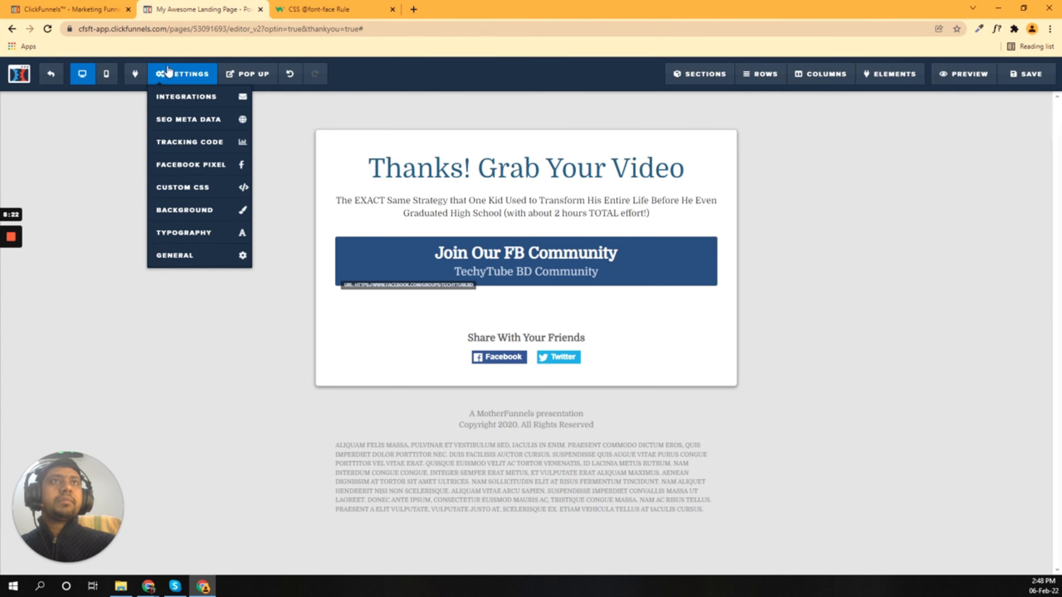
left_click(180, 188)
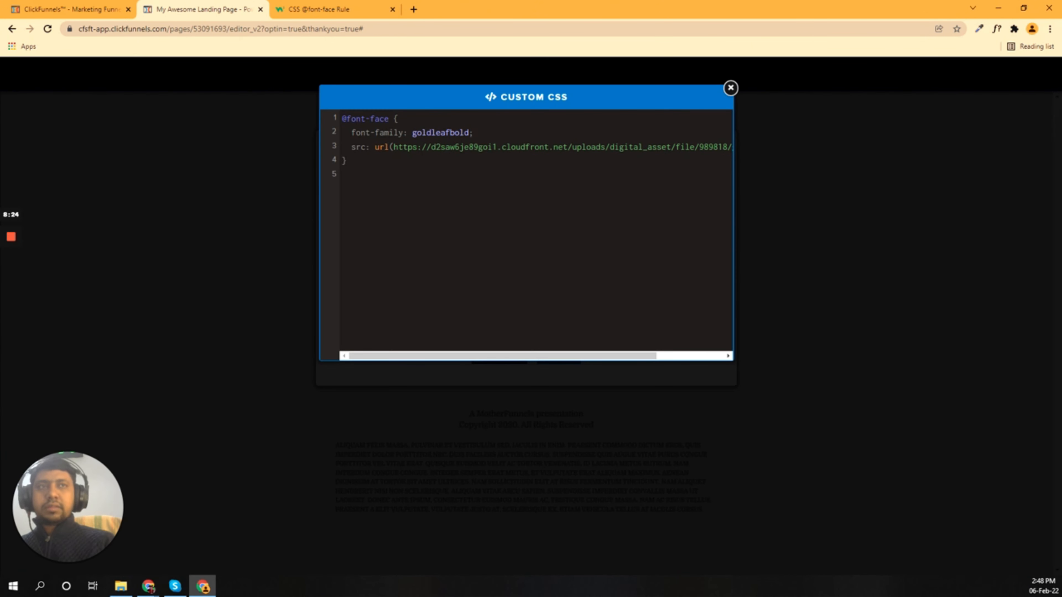
key("Return")
key("ctrl+v")
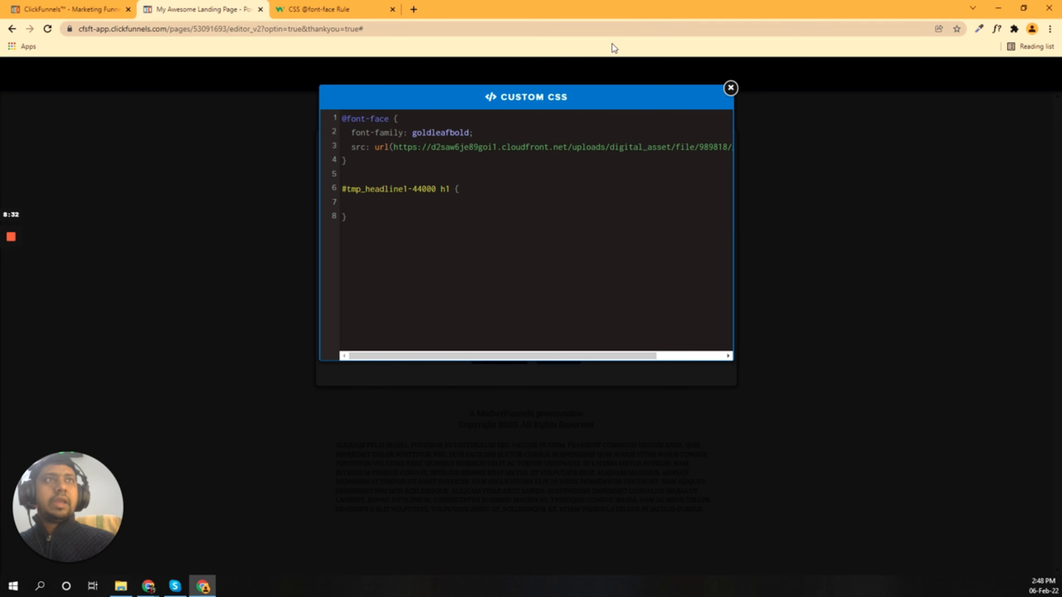
left_click_drag(351, 133, 474, 133)
key("ctrl+c")
left_click(419, 202)
key("ctrl+v")
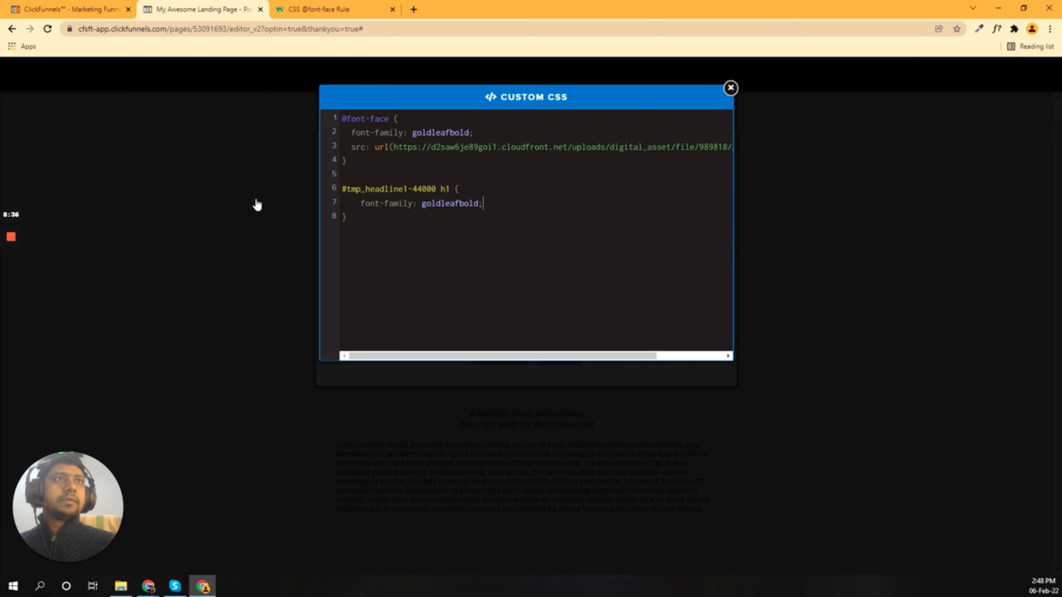
left_click(256, 204)
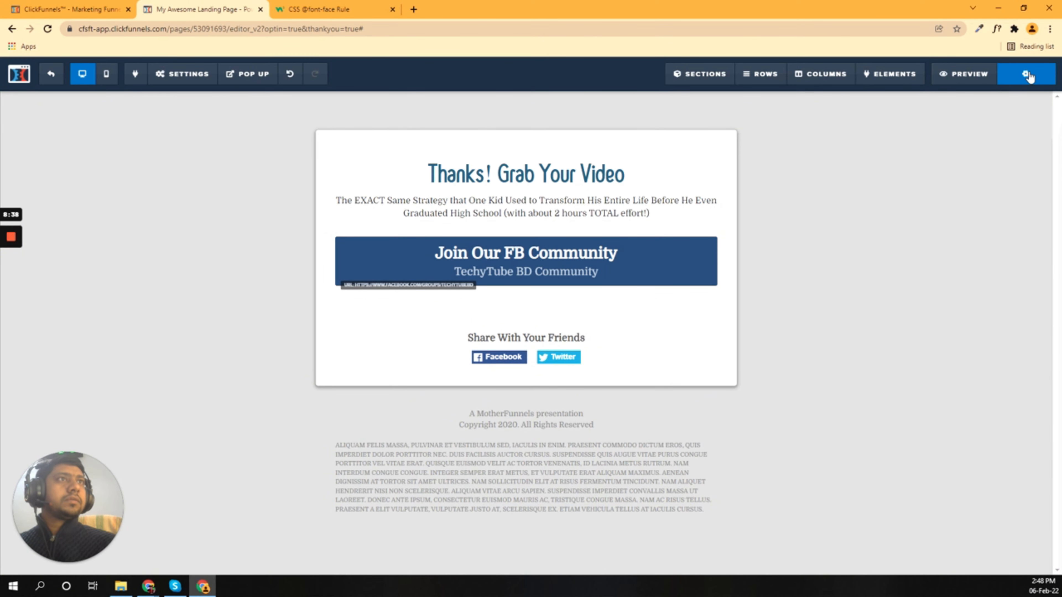
Step: Save the Thank You page and dismiss the panels that pop up
left_click(1028, 77)
left_click(499, 184)
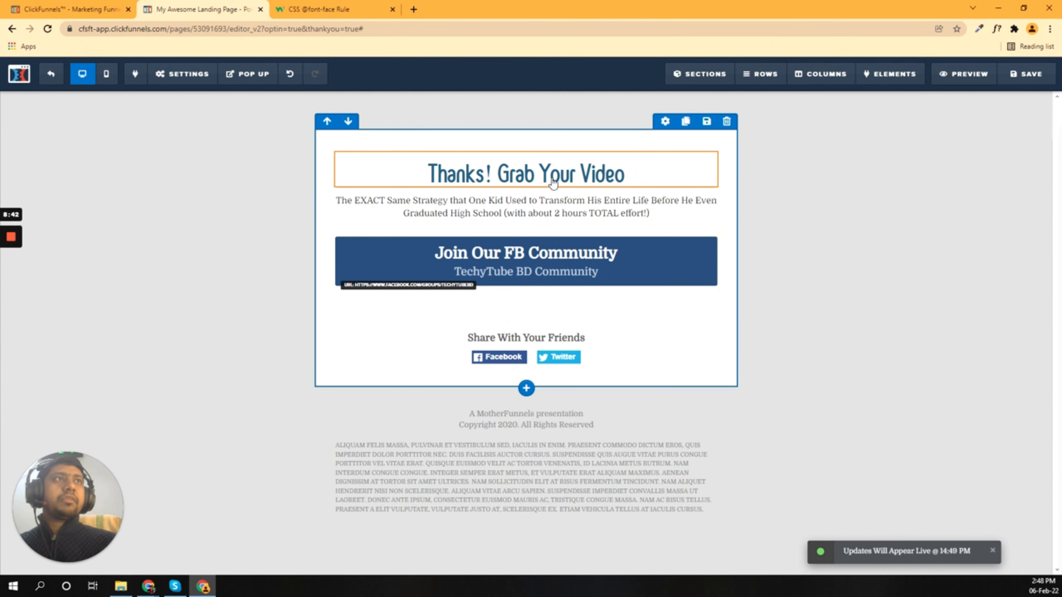
left_click(526, 188)
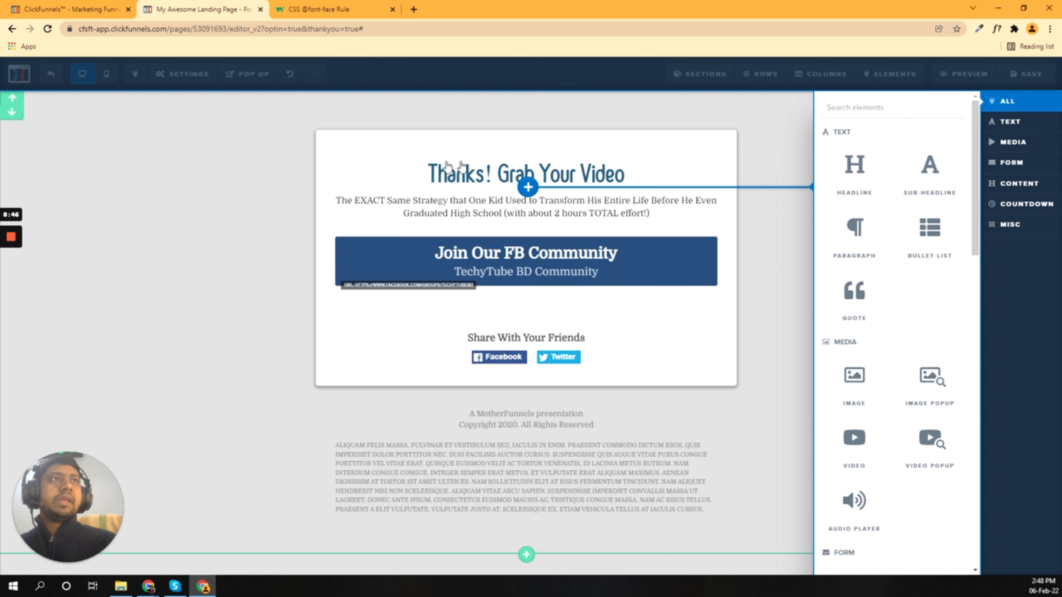
left_click(350, 170)
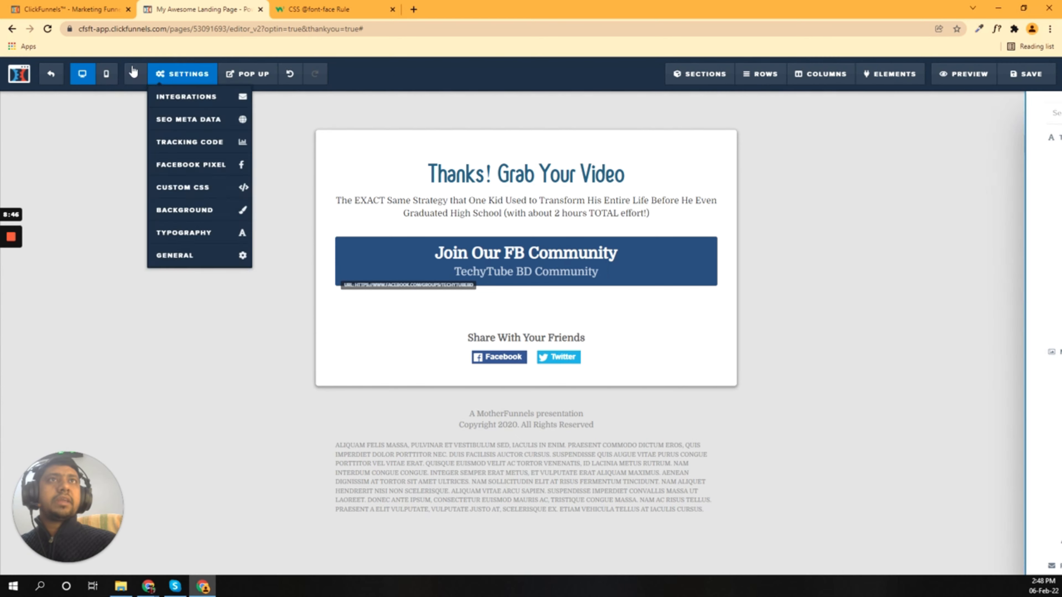
Step: Recheck the Custom CSS headline selector against the headline's CSS ID info
left_click(183, 188)
left_click_drag(342, 188, 436, 188)
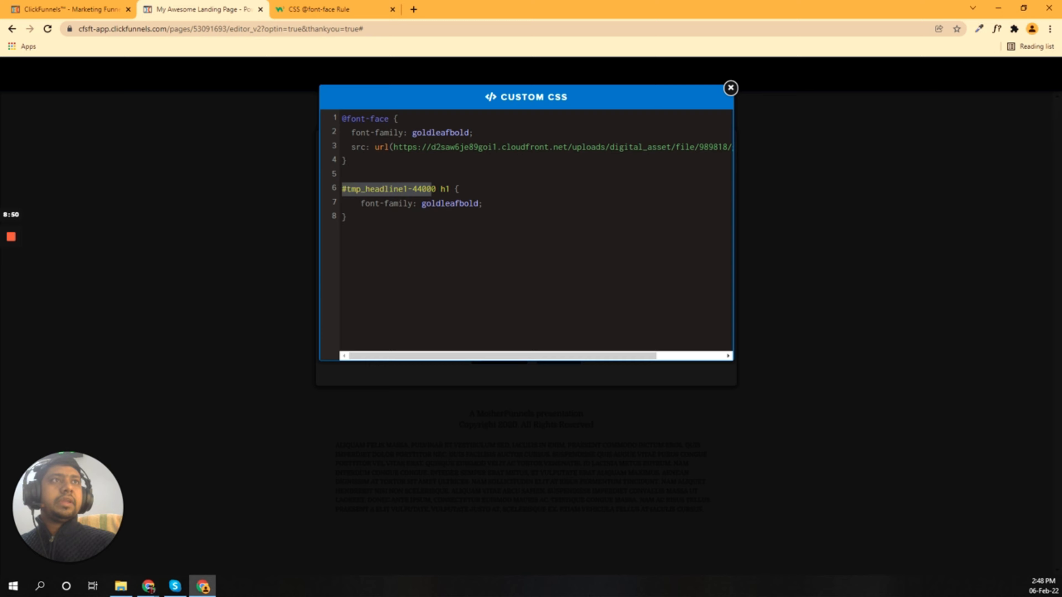
left_click(262, 179)
left_click(668, 151)
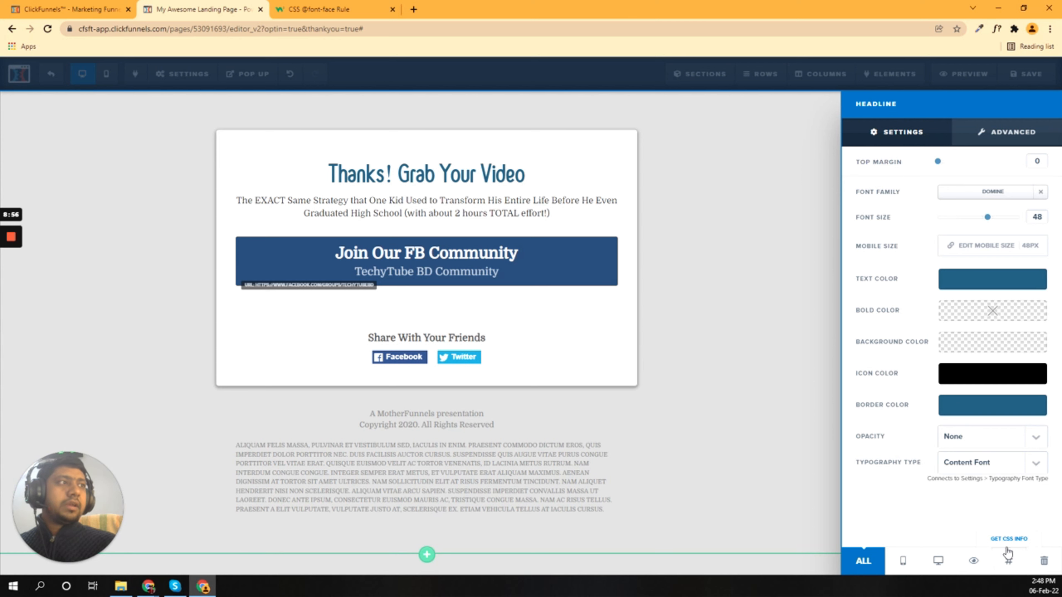
left_click(1009, 563)
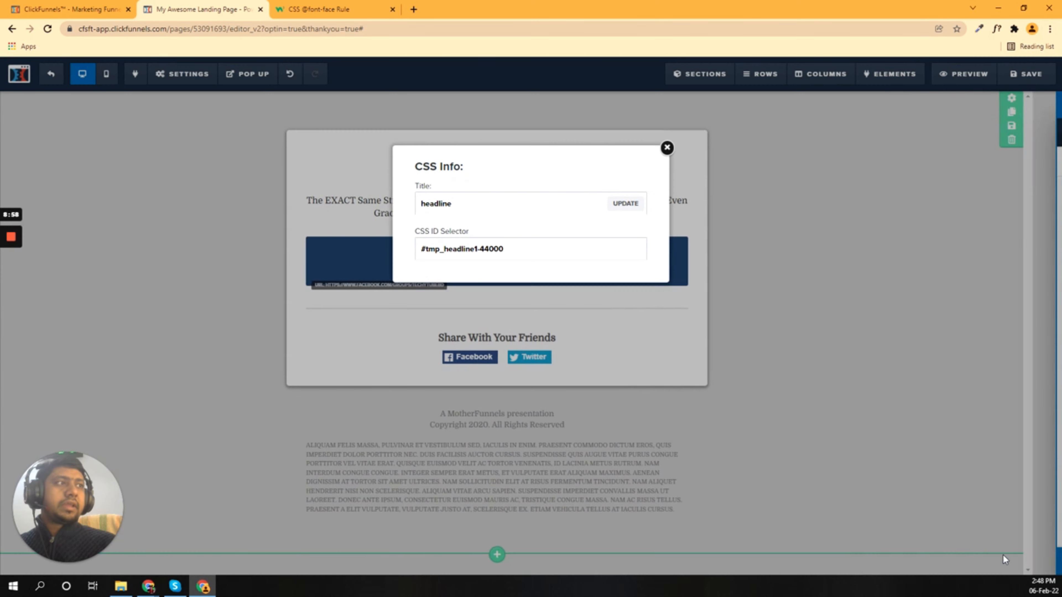
left_click_drag(420, 249, 504, 248)
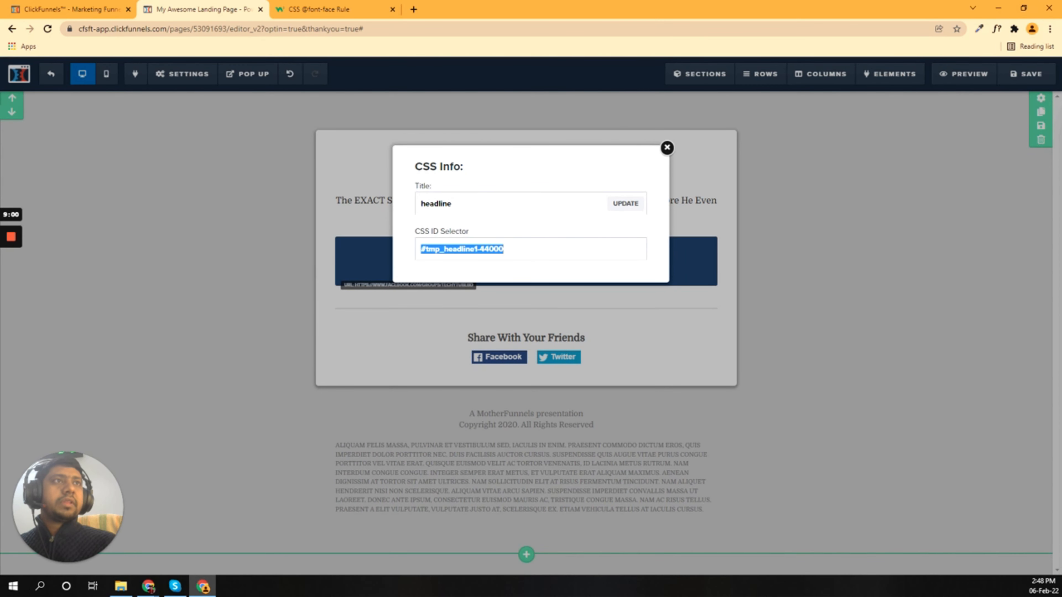
left_click_drag(445, 231, 420, 231)
left_click(404, 235)
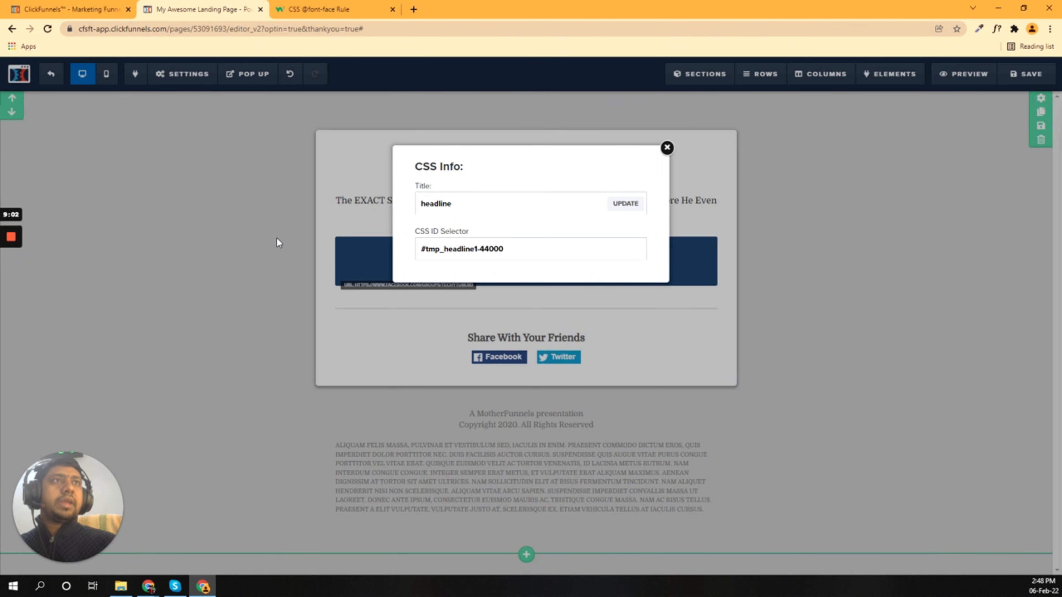
left_click(277, 239)
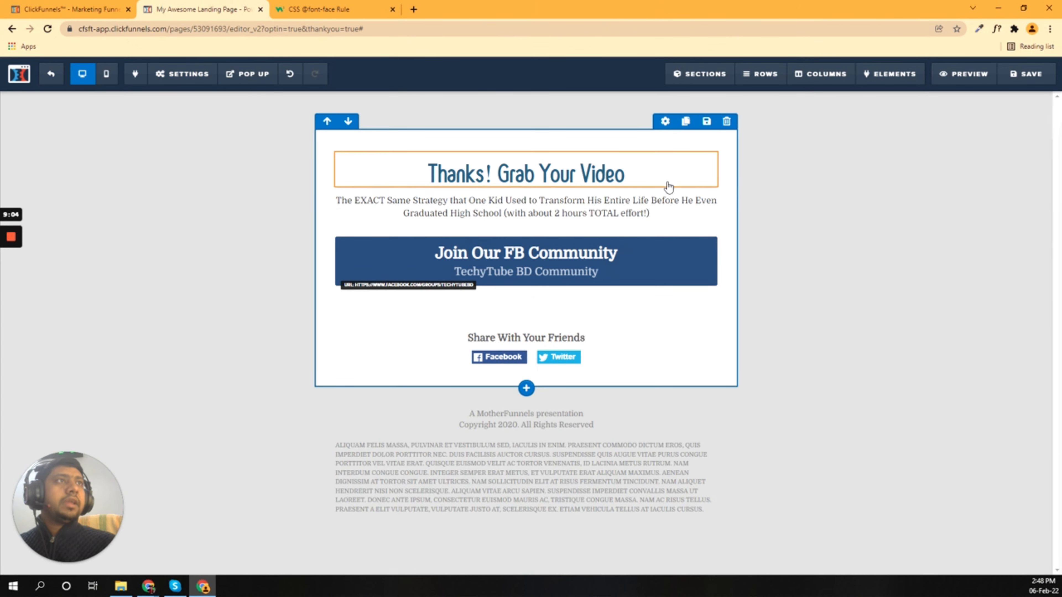
left_click(188, 78)
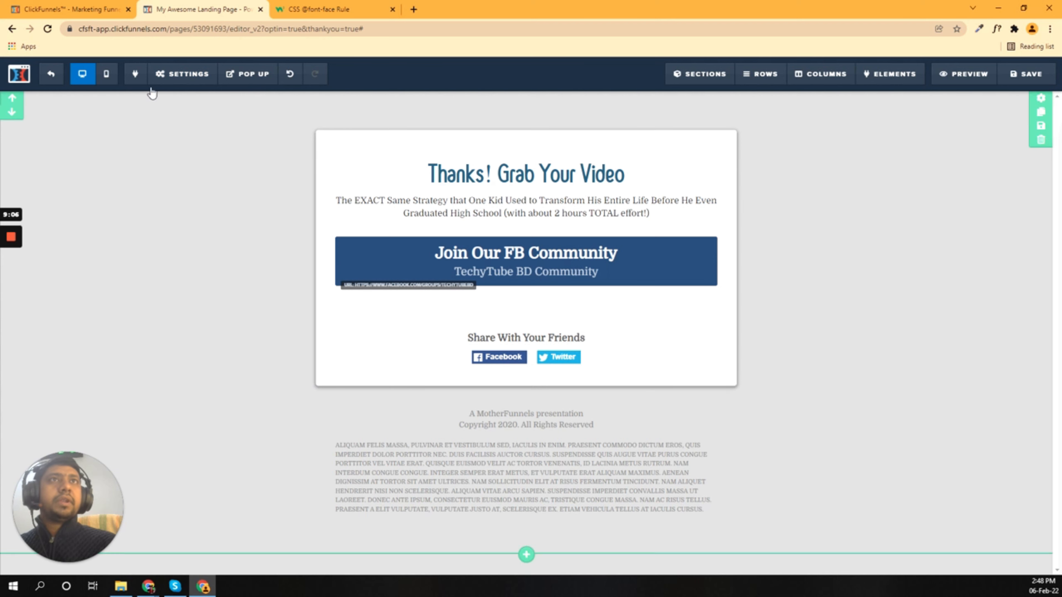
Step: Replace the '#tmp_headline1-44000 h1' selector with 'body' in Custom CSS
mouse_move(166, 77)
left_click(179, 187)
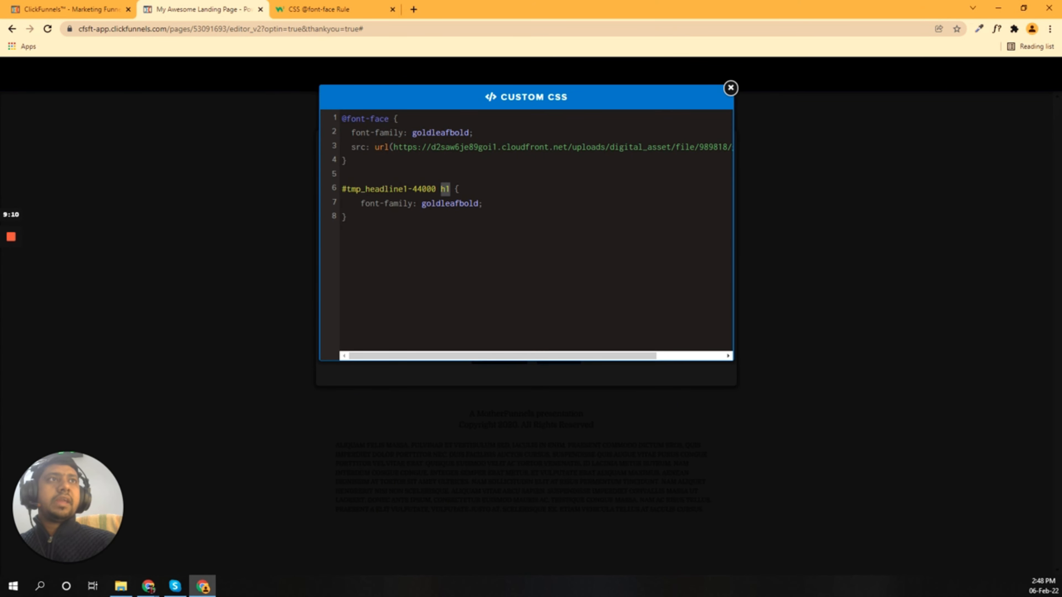
left_click(455, 189)
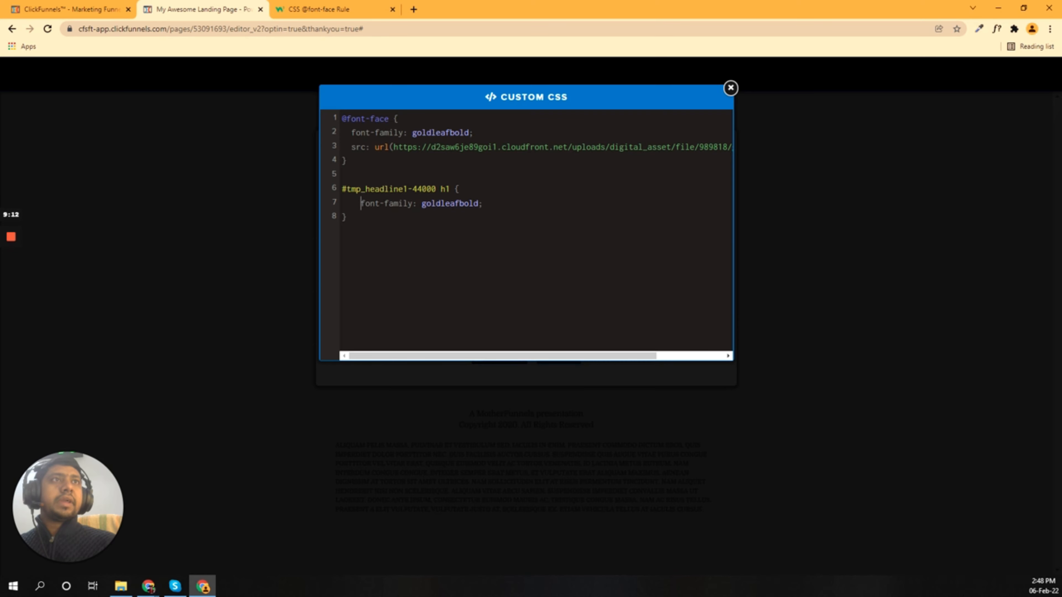
left_click_drag(361, 204, 474, 204)
left_click(369, 231)
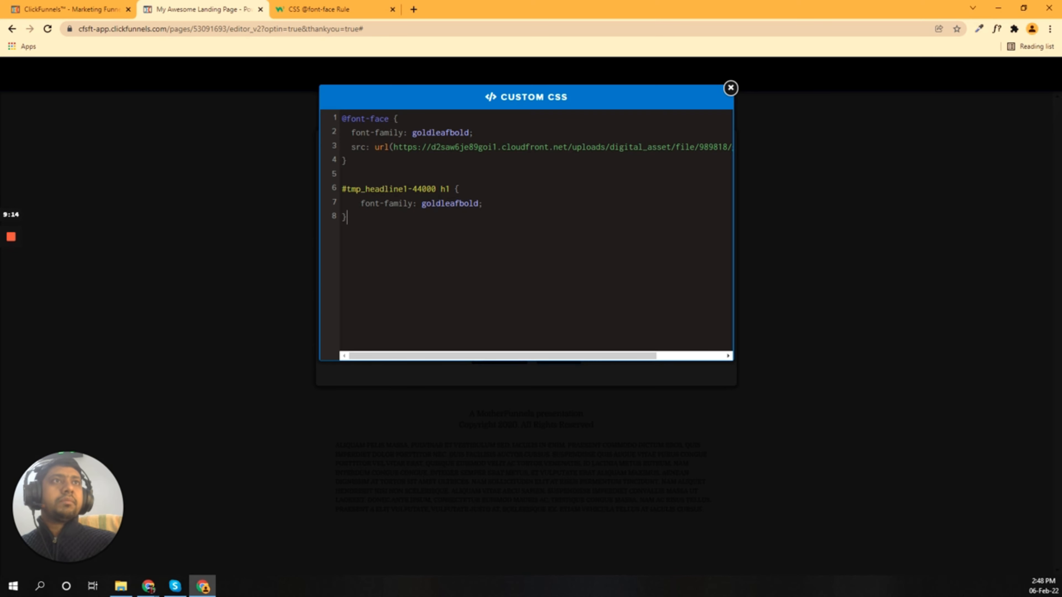
left_click(262, 274)
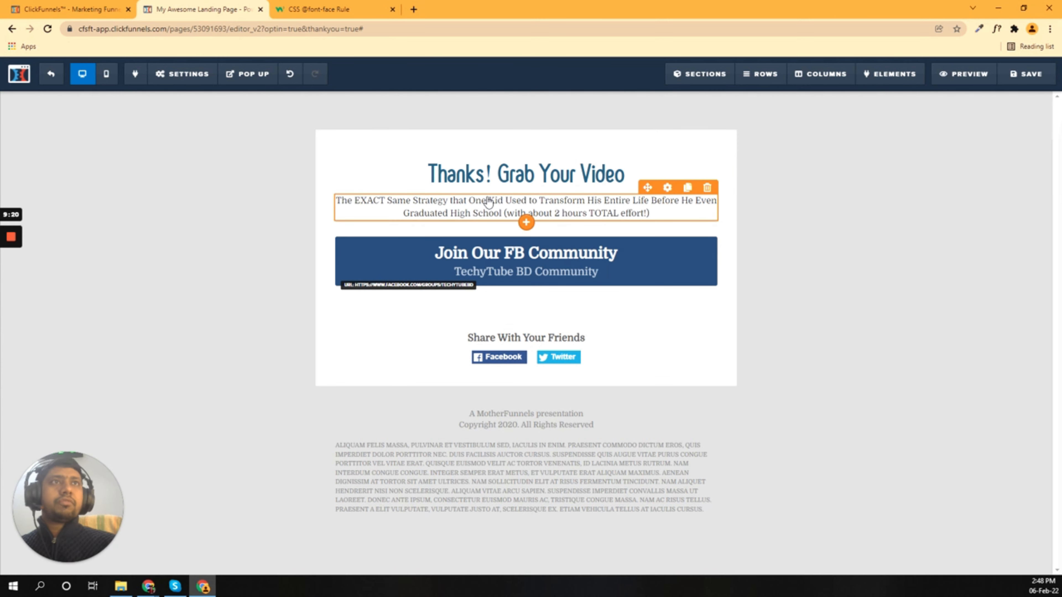
mouse_move(178, 80)
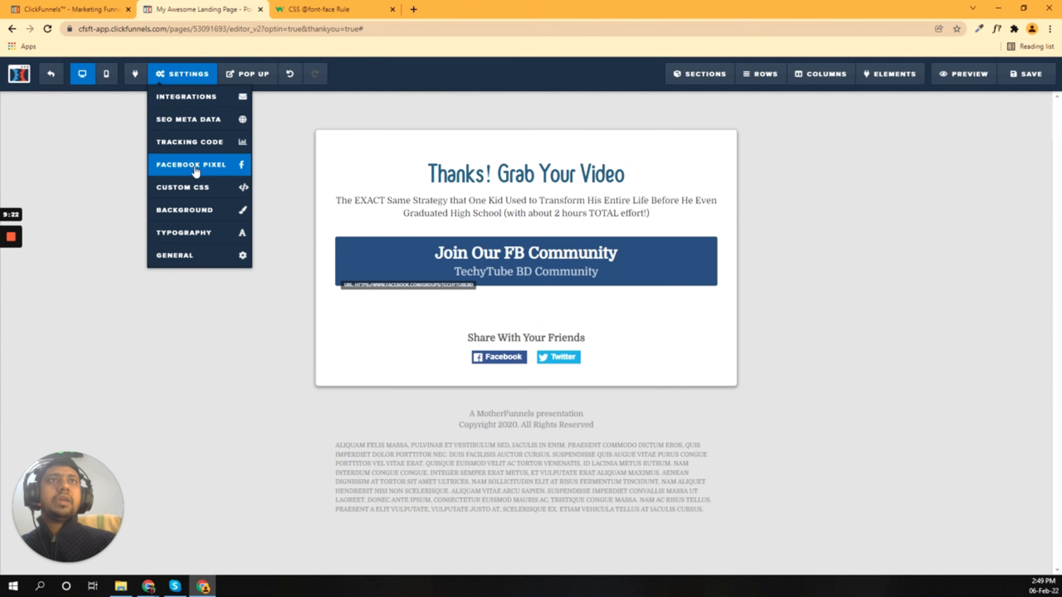
left_click(185, 188)
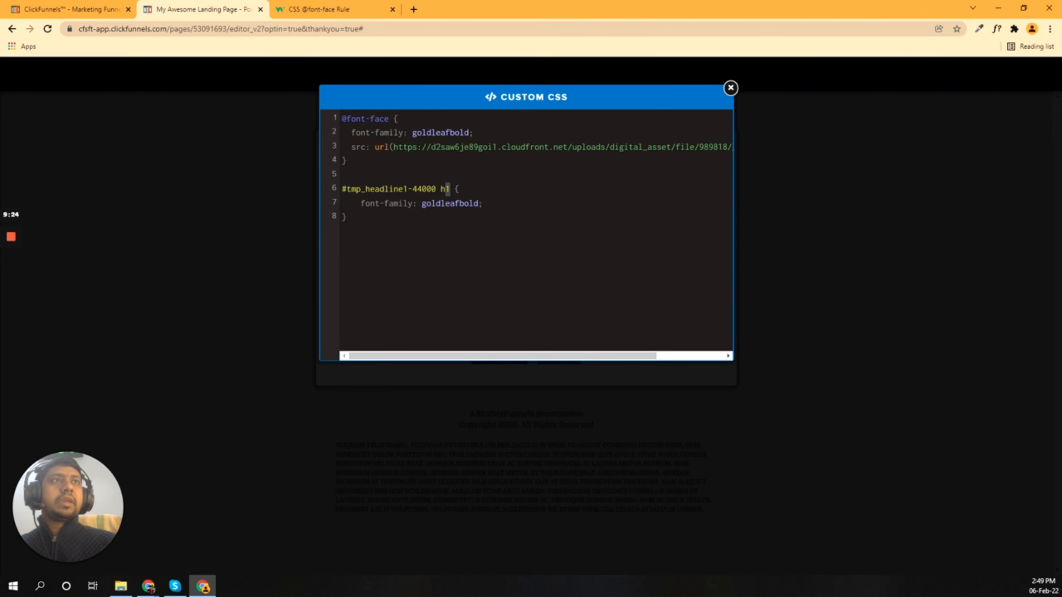
left_click_drag(449, 189, 337, 192)
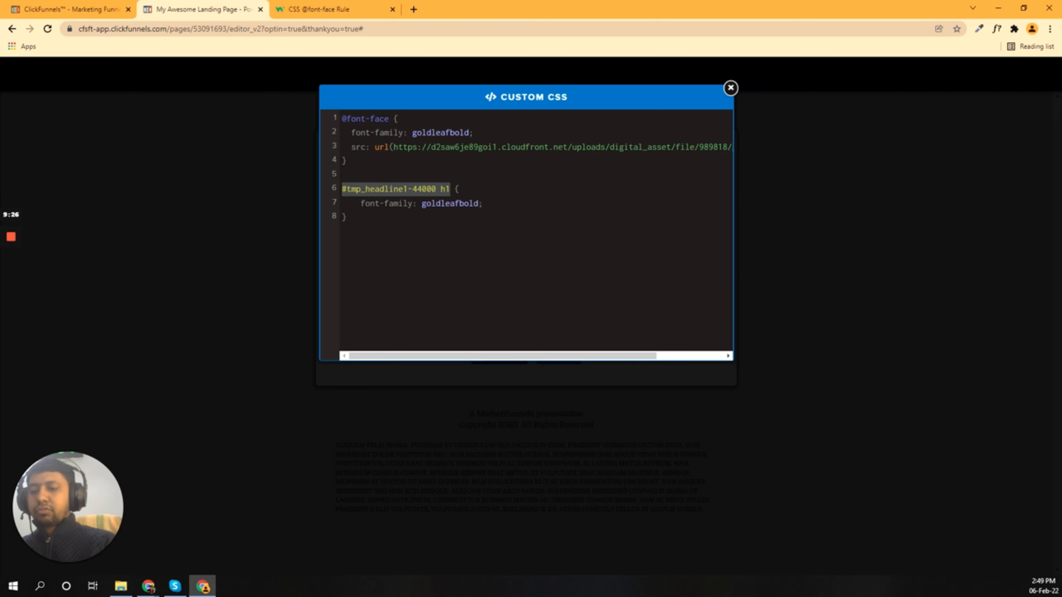
type("body")
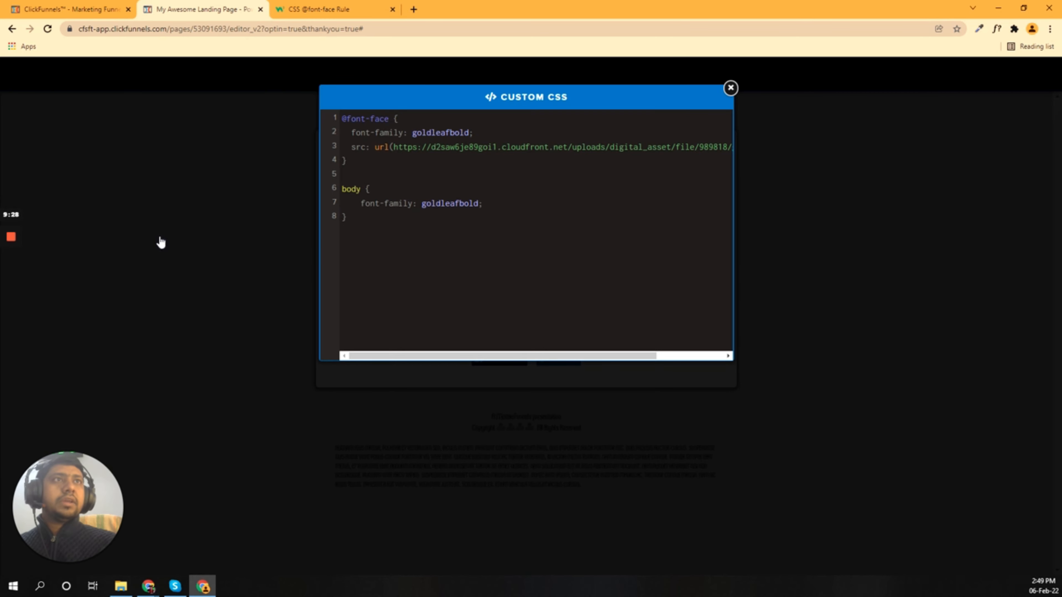
left_click(159, 238)
Step: Save the restyled page, dismiss SEO Meta Data, and view the uploaded digital assets
left_click(161, 76)
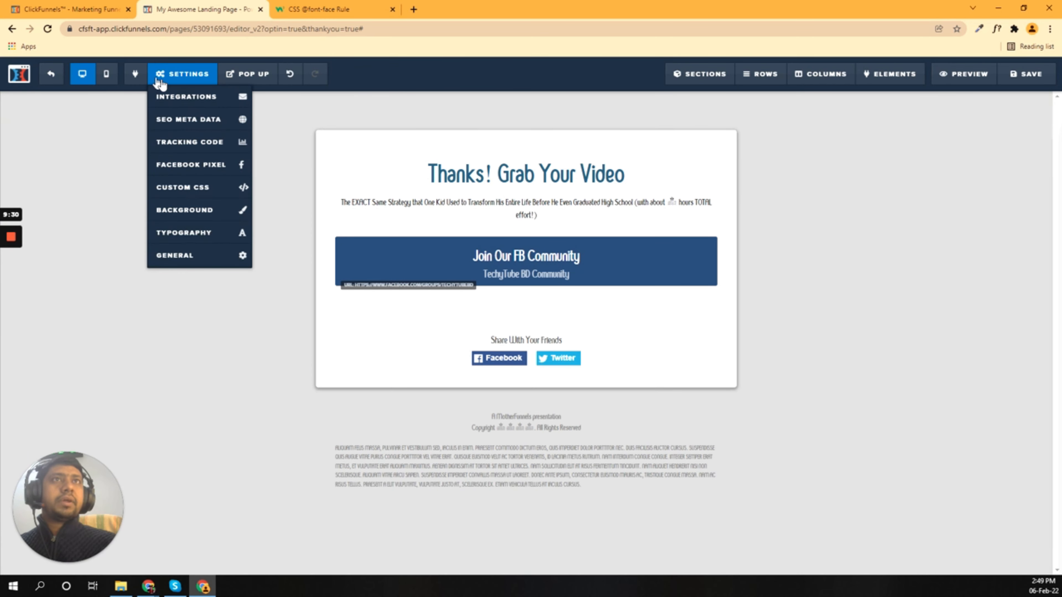
left_click(172, 188)
left_click(207, 245)
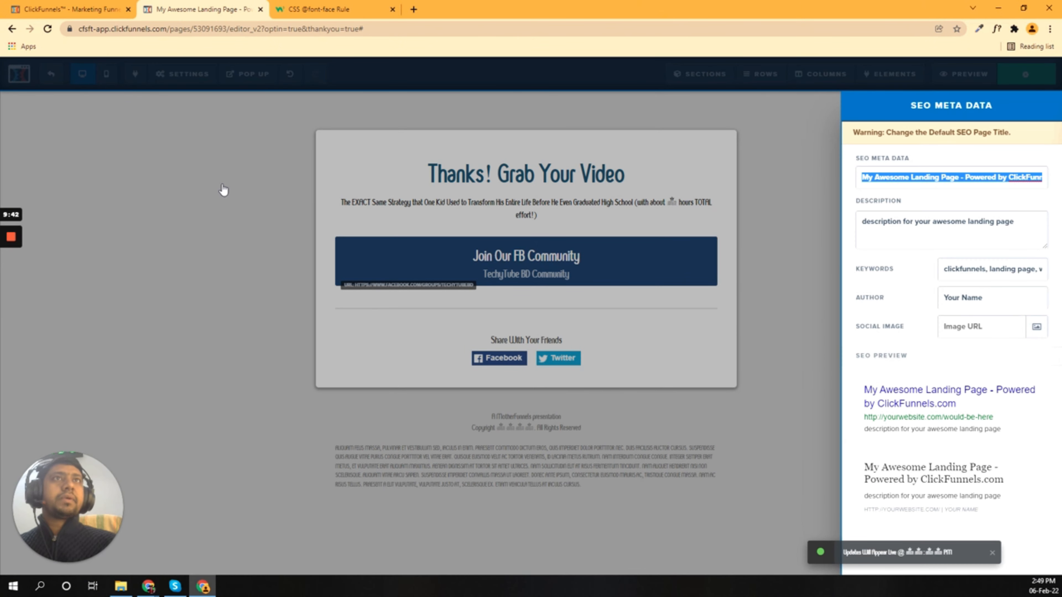
left_click(224, 190)
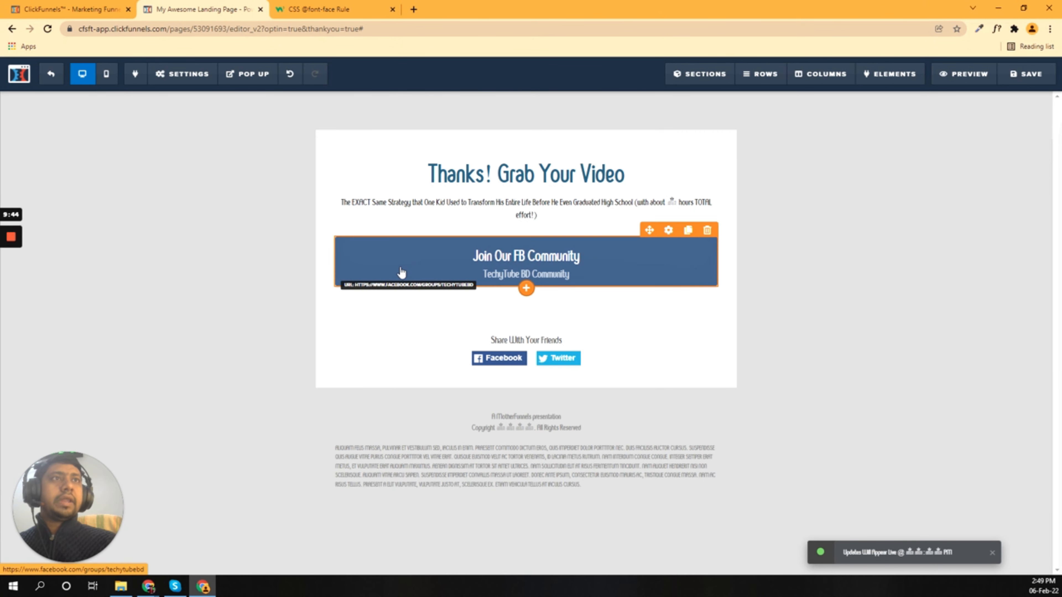
left_click(104, 8)
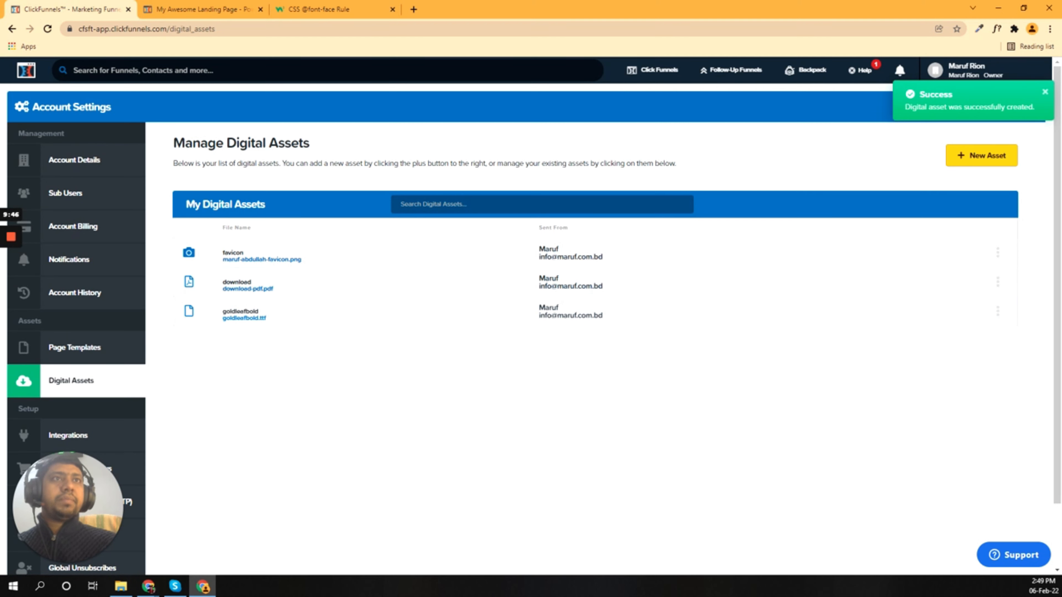
left_click(196, 8)
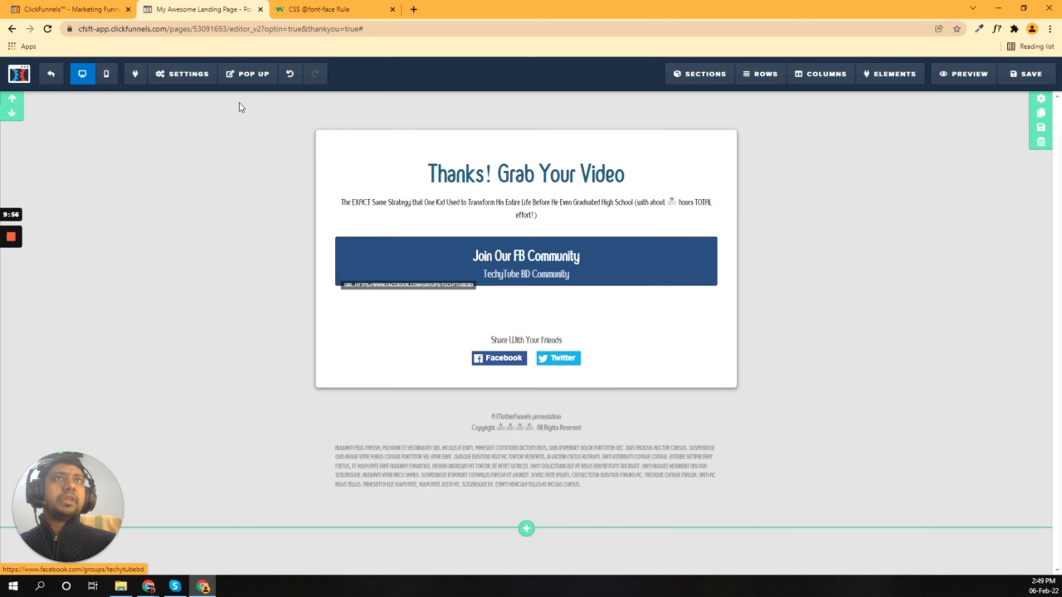
Step: Change the headline's word Video to PDF, making it 'Thanks! Grab Your PDF'
left_click(94, 4)
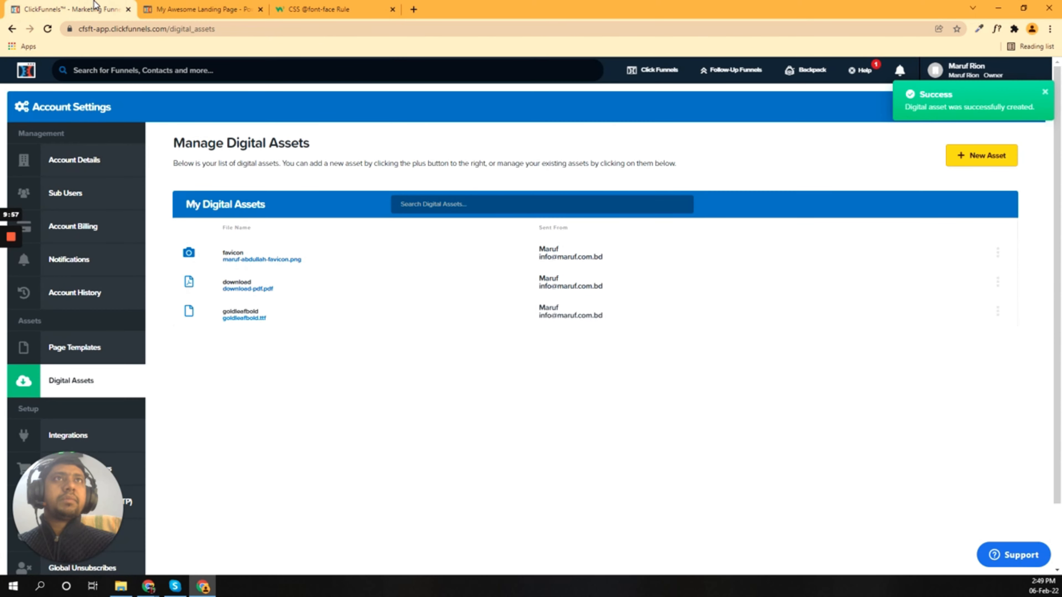
left_click(193, 9)
left_click(601, 174)
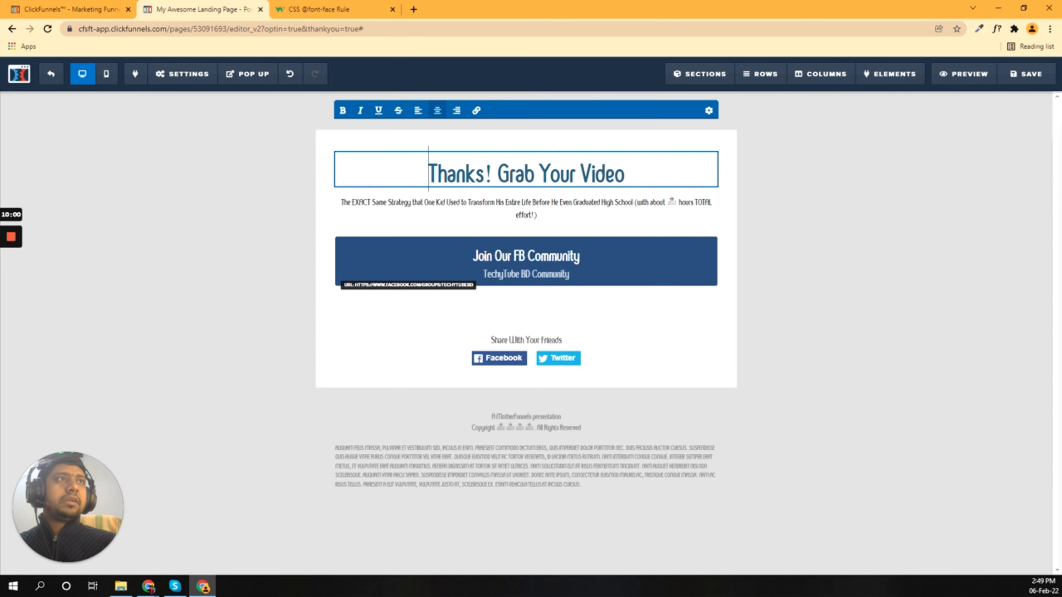
left_click_drag(591, 174, 625, 174)
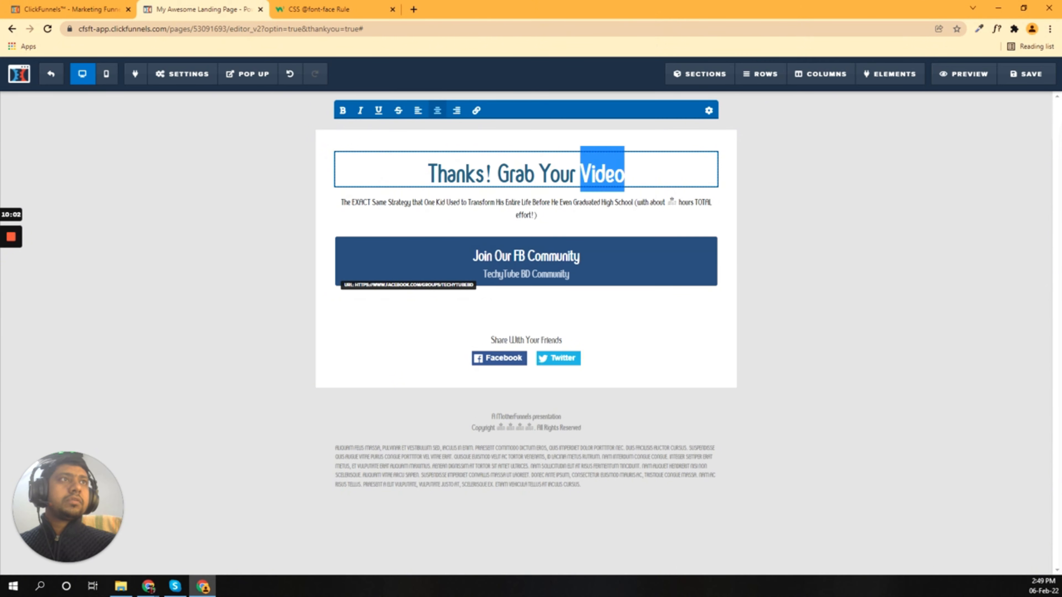
type("PDF")
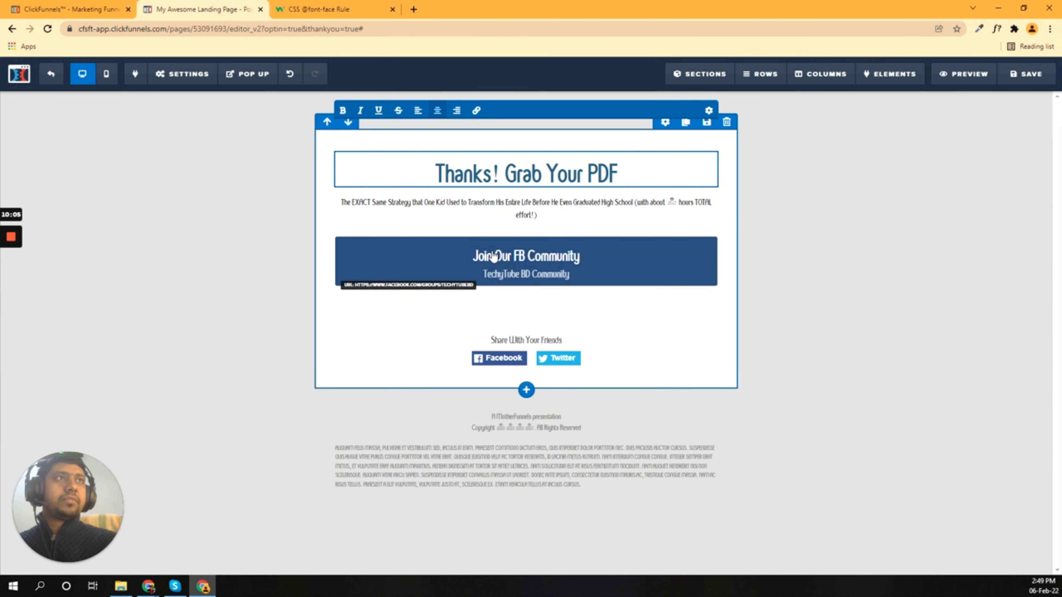
left_click(267, 232)
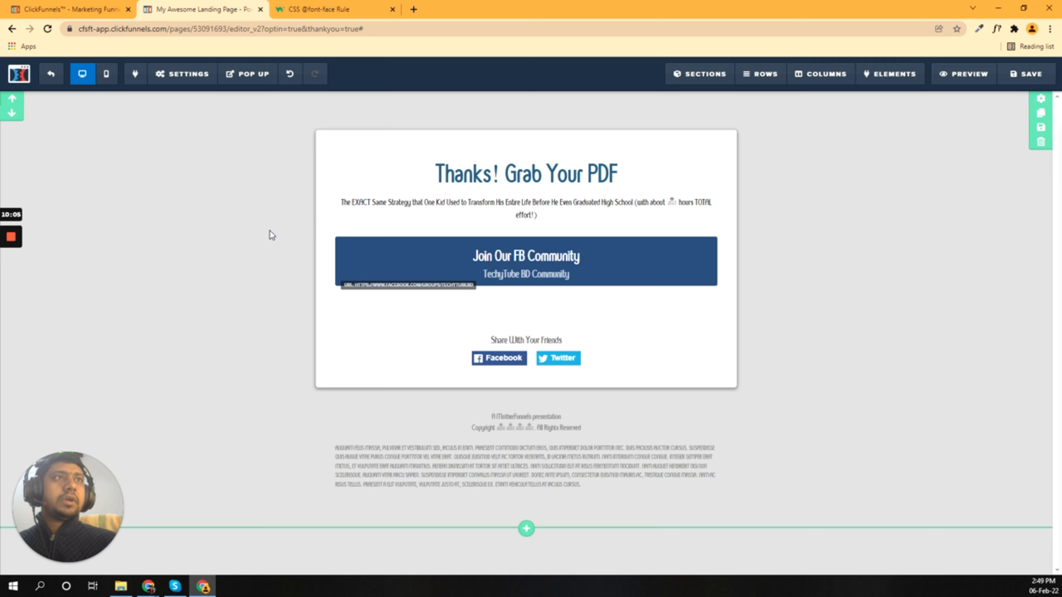
Step: Rename the 'Join Our FB Community' button text to 'Download PDF'
left_click(599, 251)
left_click_drag(1028, 230, 916, 230)
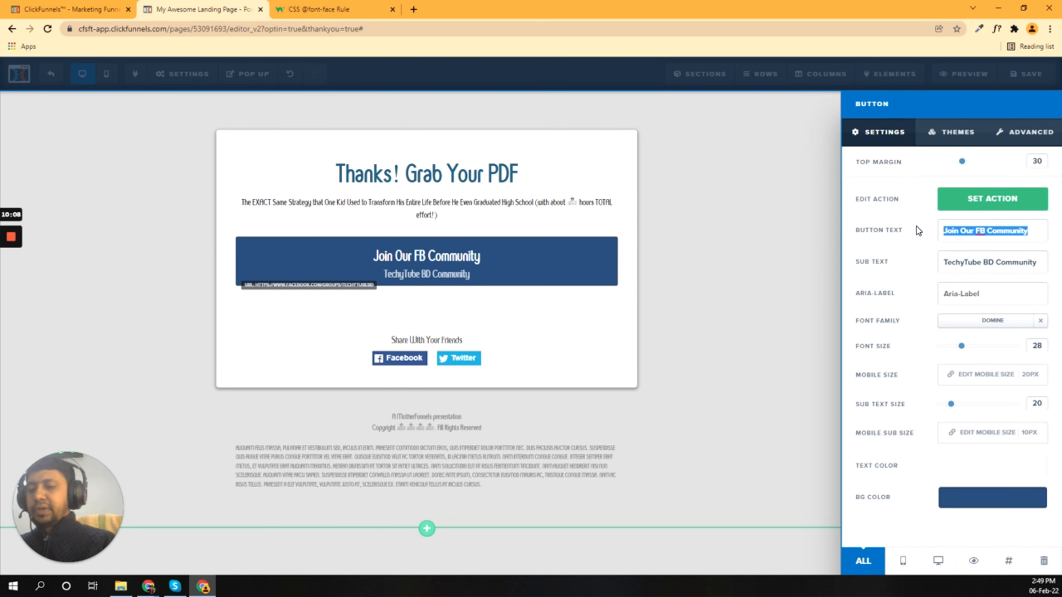
type("Dow")
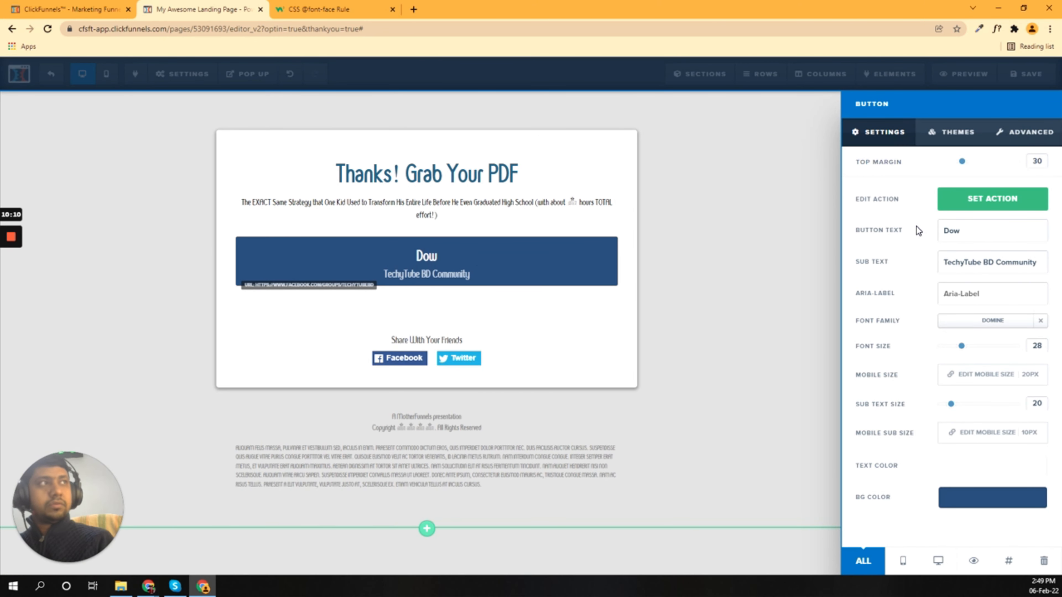
key("BackSpace")
type("wnload")
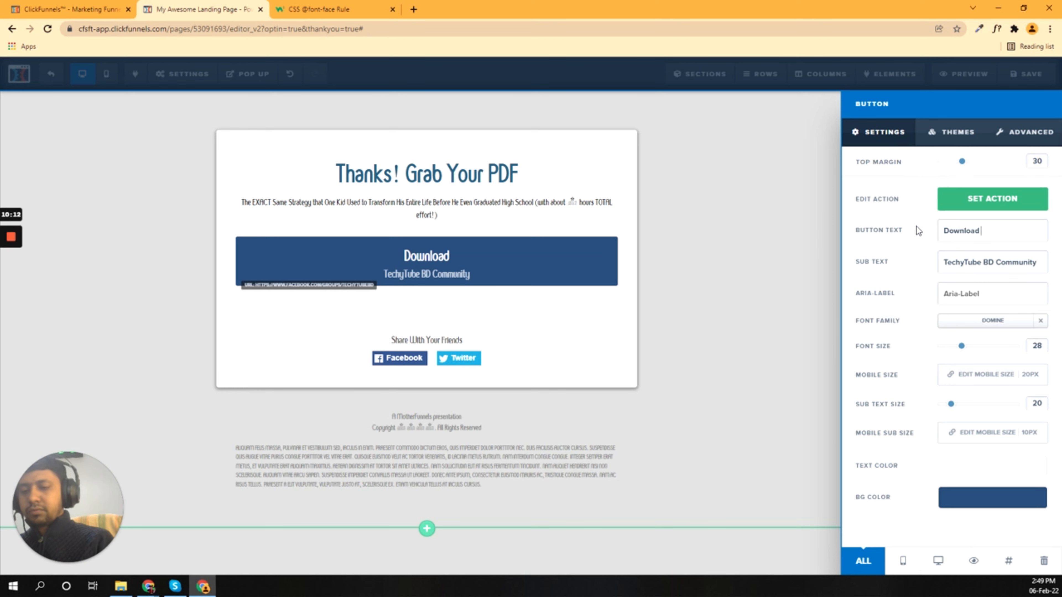
type(" PDF")
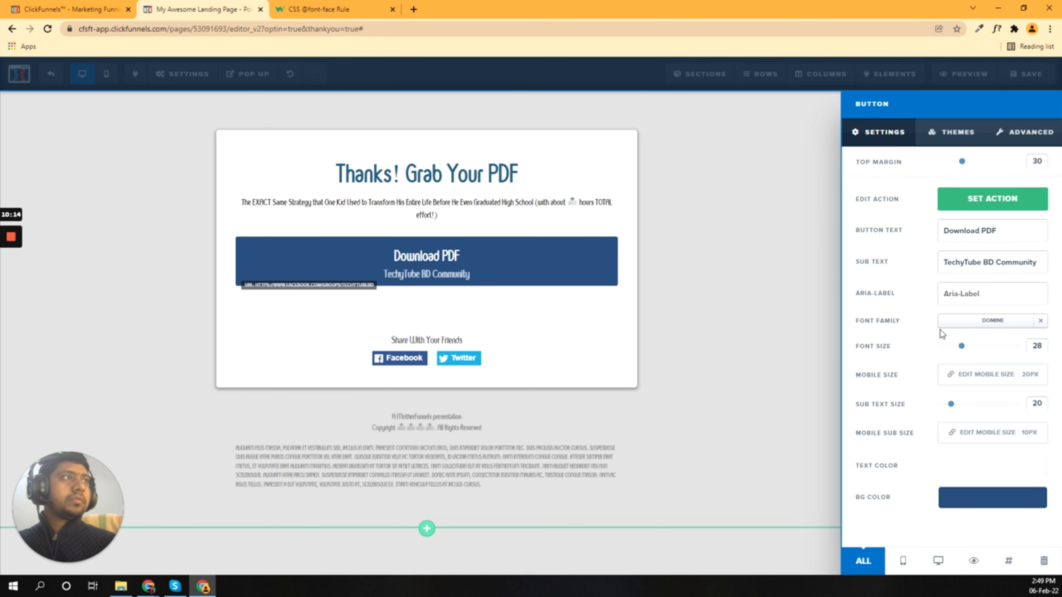
Step: Reopen the Download PDF button's action settings and delete the old Facebook group link
left_click(527, 279)
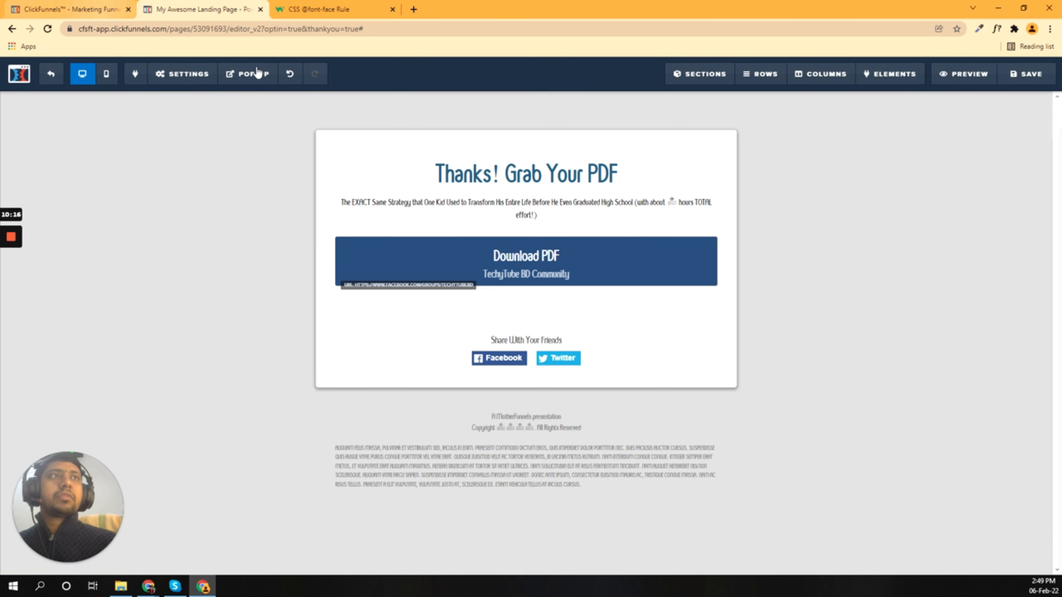
left_click(527, 256)
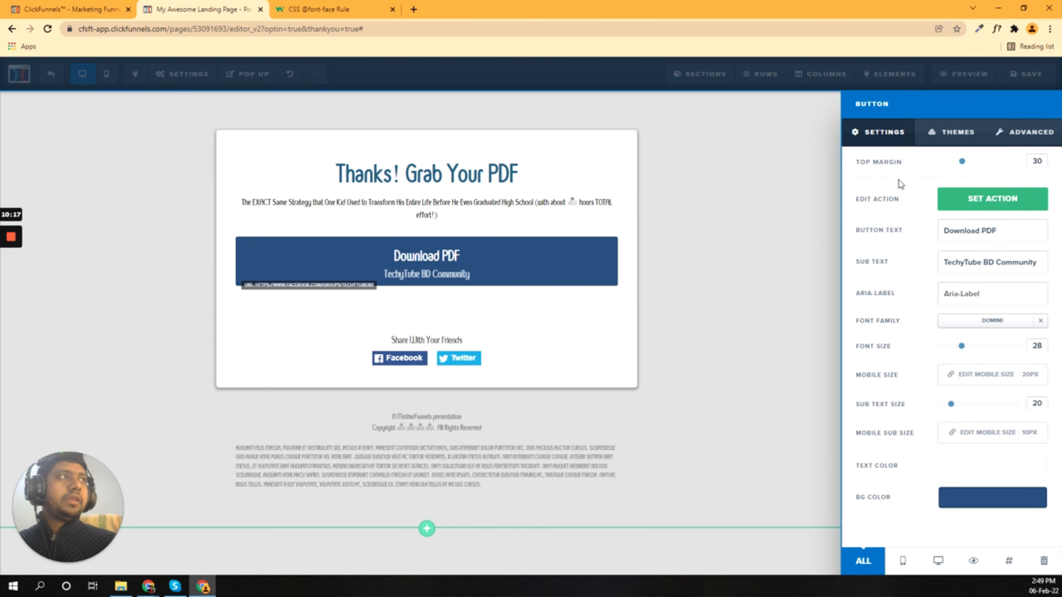
left_click(979, 201)
left_click_drag(876, 247, 1043, 246)
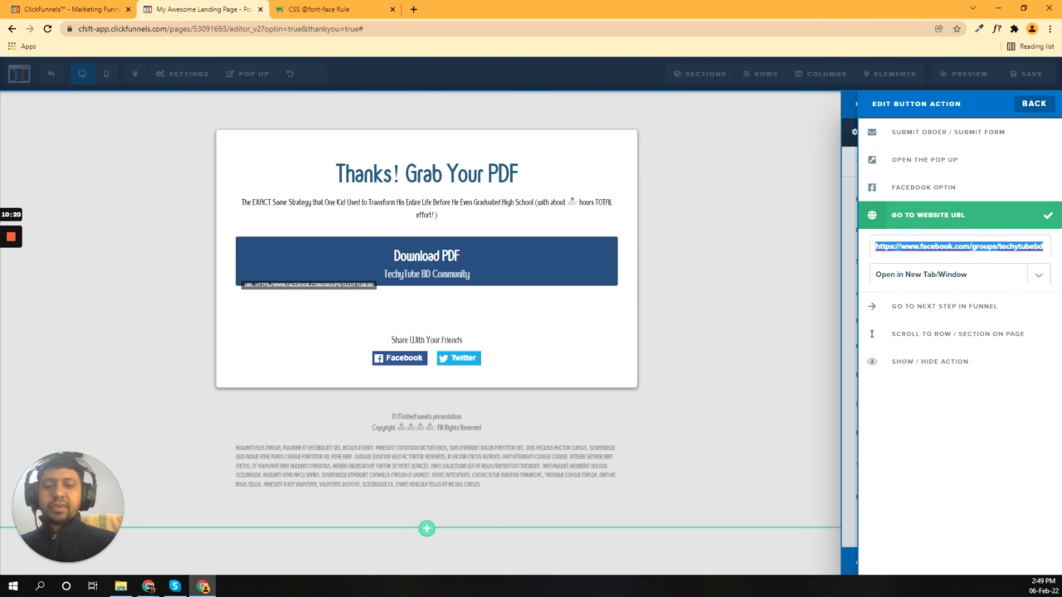
key("BackSpace")
Step: Copy the download PDF asset's link and paste it as the button's website URL
left_click(54, 7)
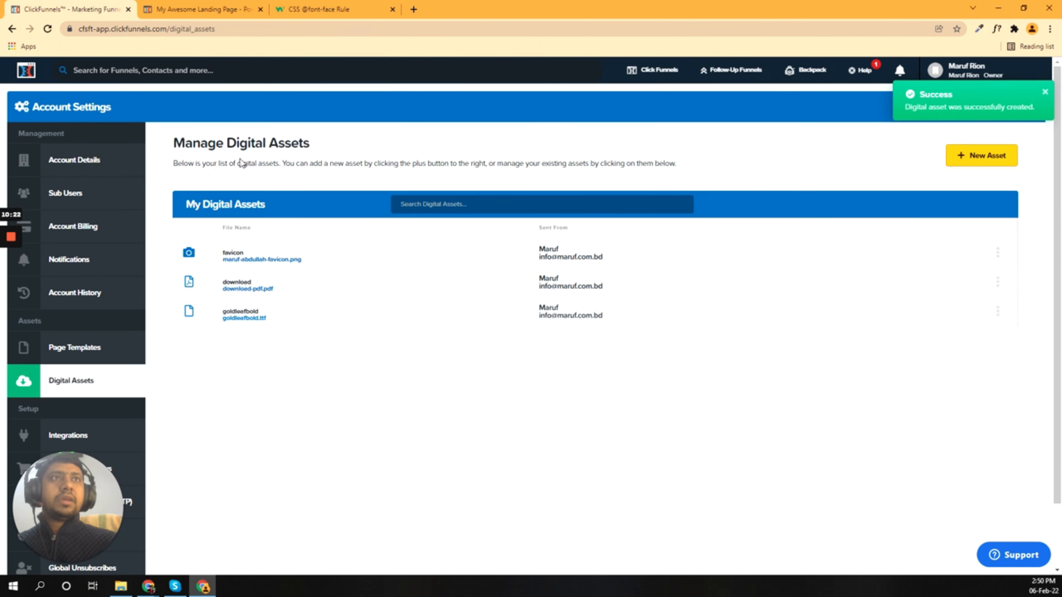
left_click(998, 285)
left_click(939, 297)
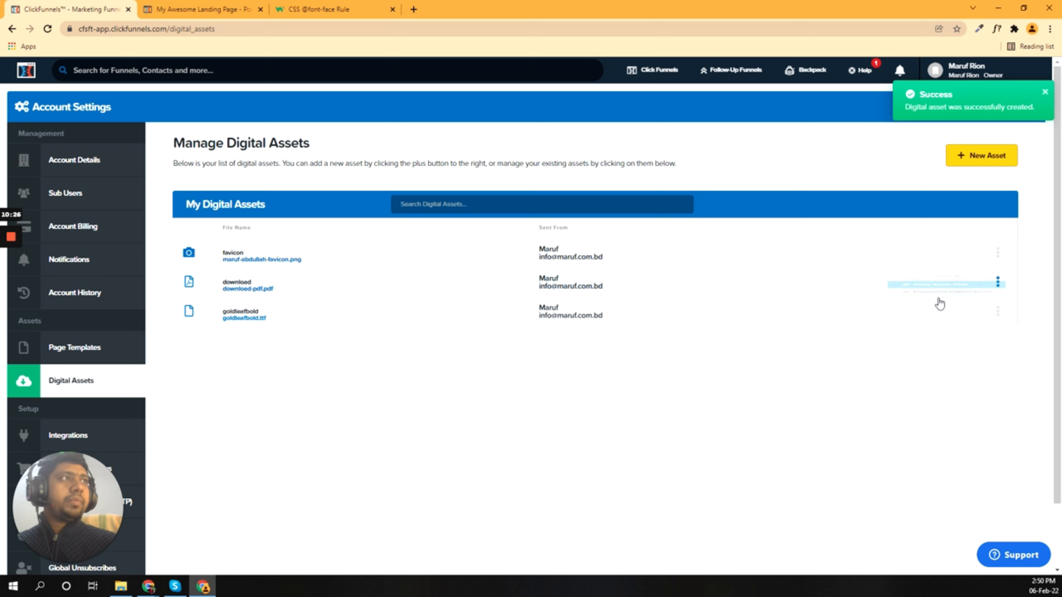
left_click(205, 8)
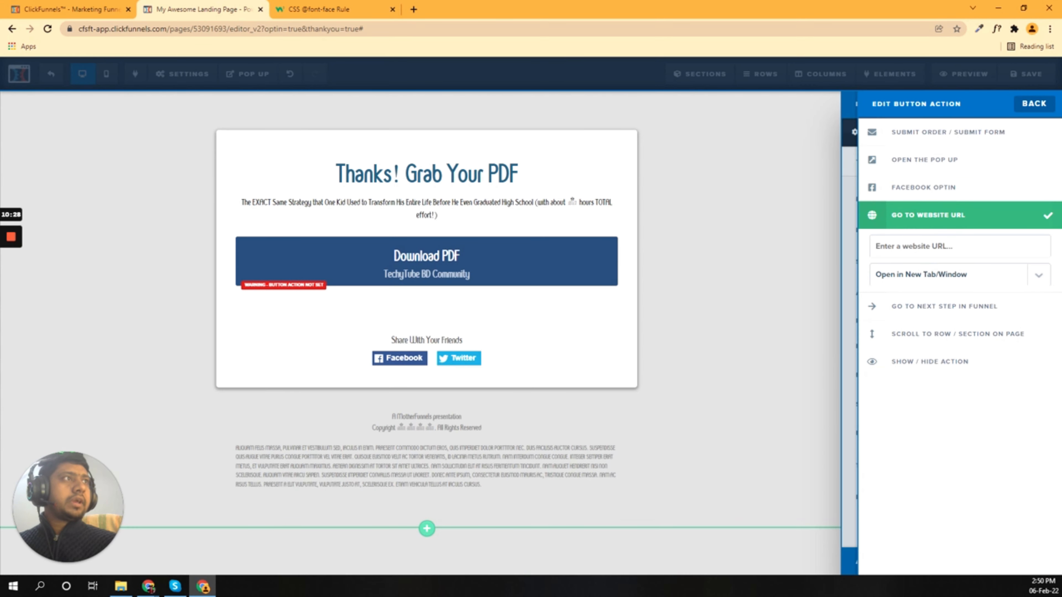
left_click(941, 247)
type("https://d2saw6je89goi1.cloudfront.net/uploads/digital_asset/file/989817/download-pdf.pdf")
left_click(940, 406)
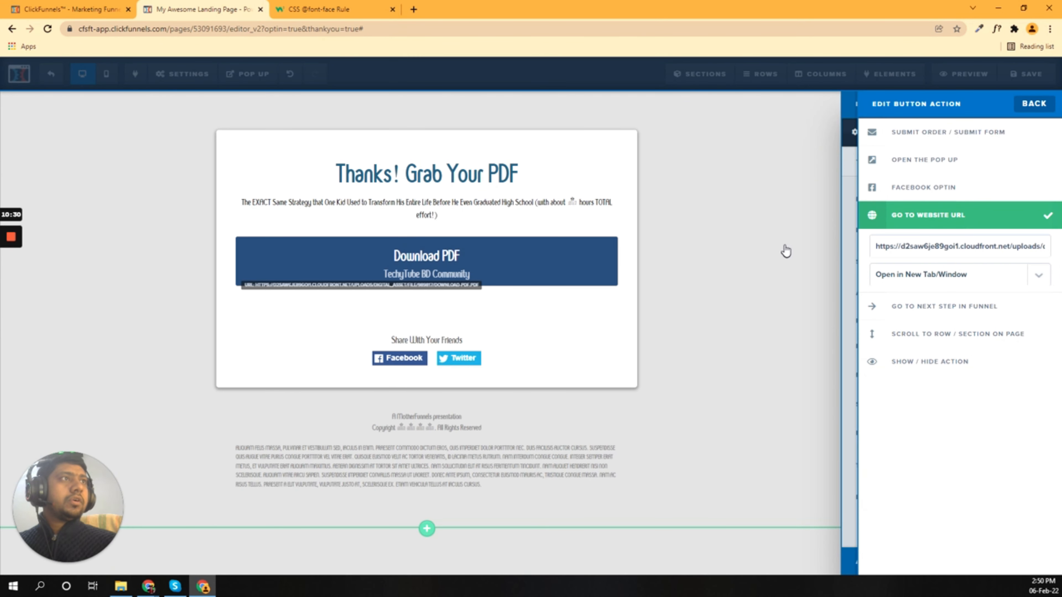
left_click(757, 212)
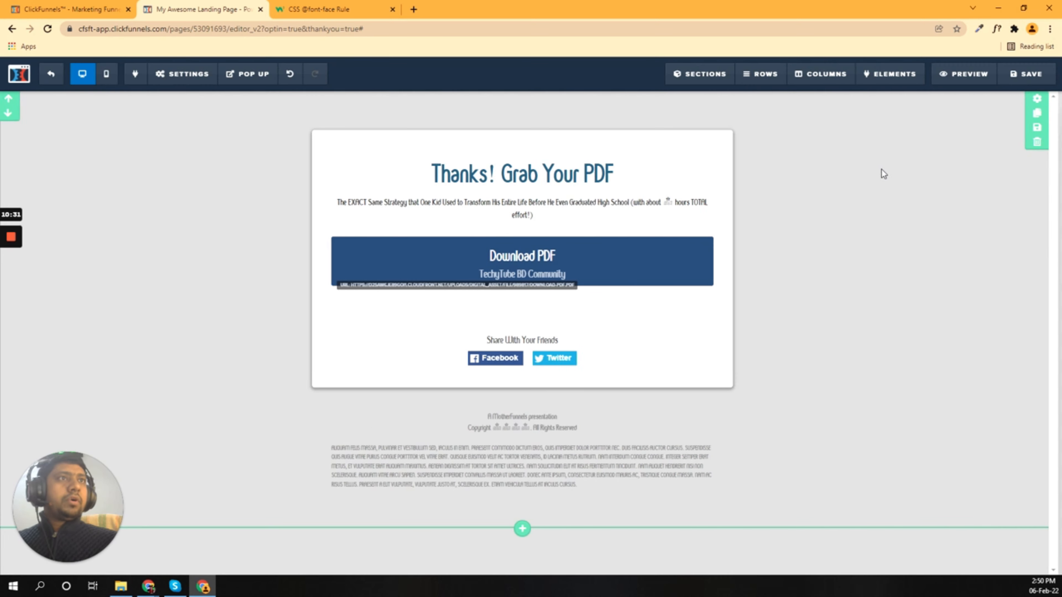
left_click(1016, 79)
left_click(362, 8)
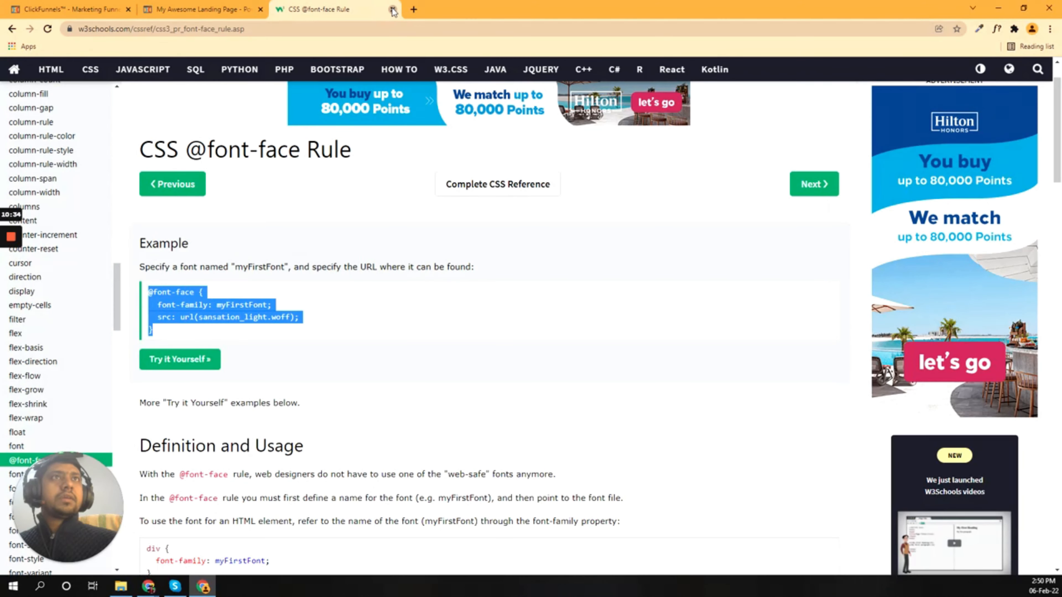
left_click(394, 9)
left_click(733, 146)
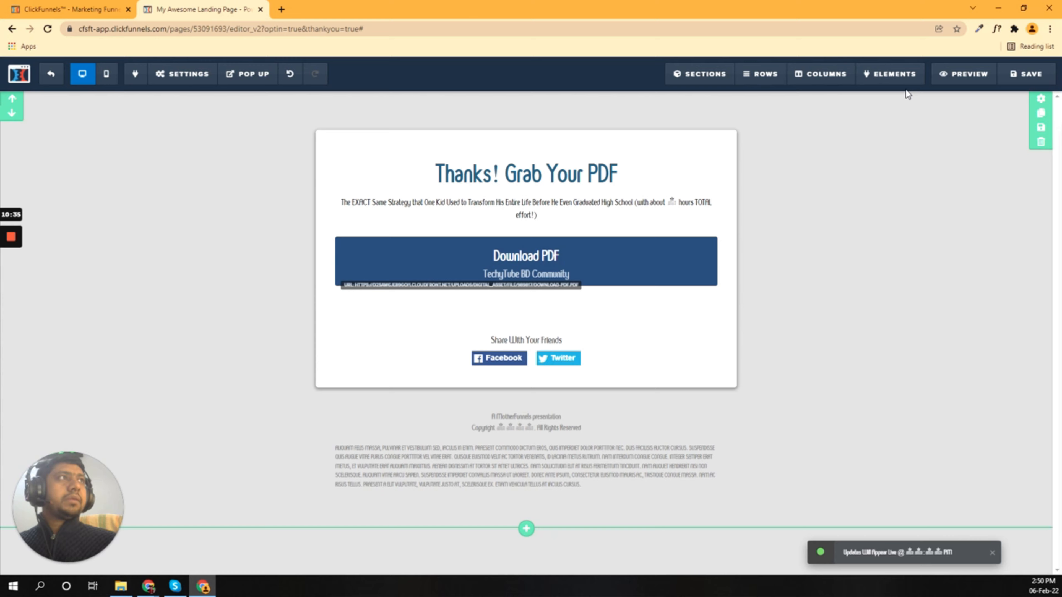
Step: Preview the finished Thank You page, then return to the page editor
left_click(961, 80)
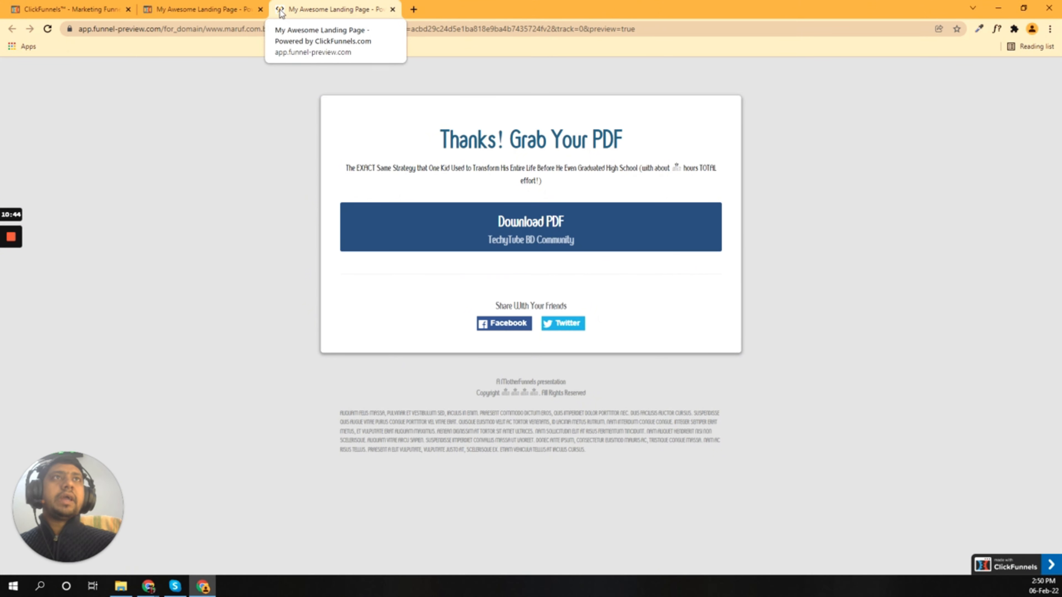
left_click(69, 9)
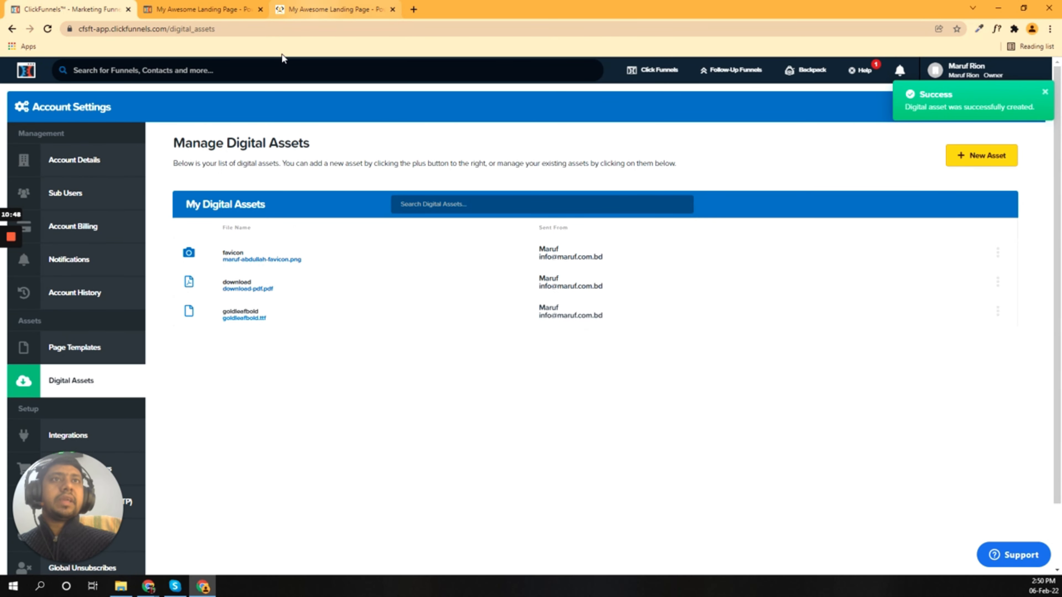
left_click(306, 5)
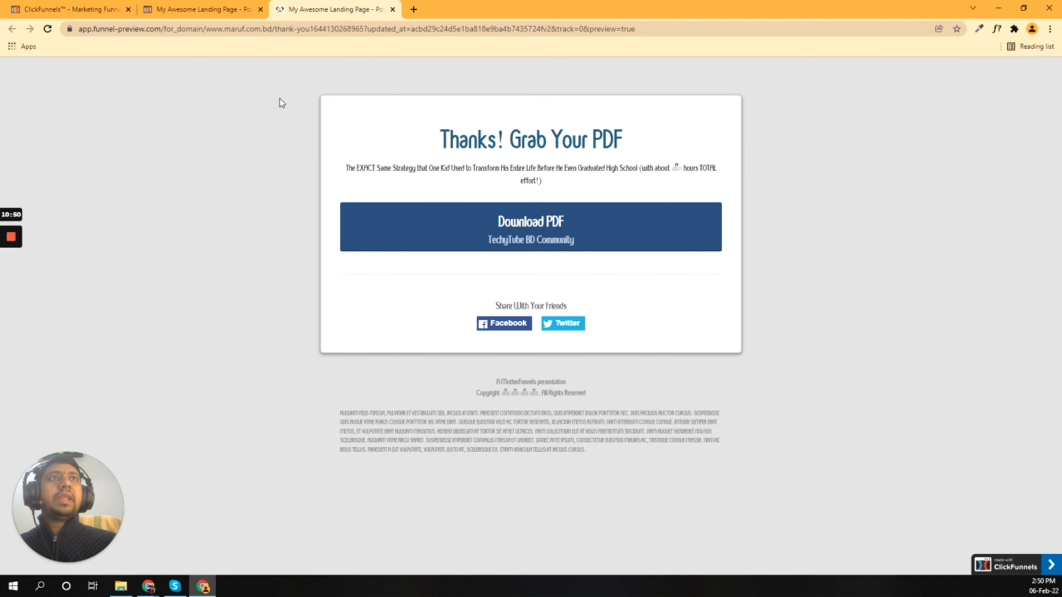
left_click(188, 9)
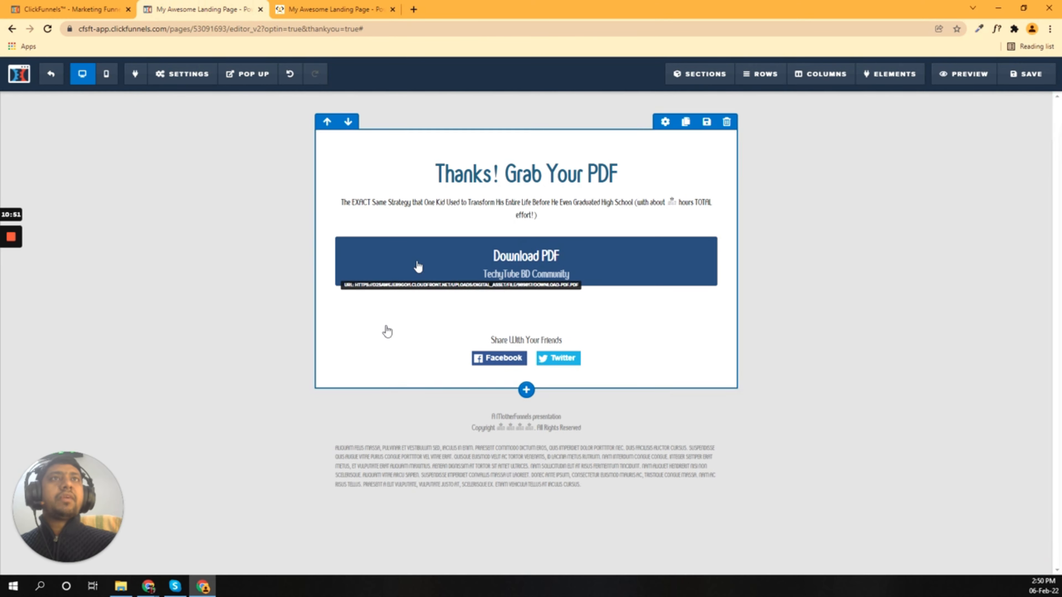
Step: Exit the editor and land on the Thank You step overview with its updated thumbnail
left_click(50, 75)
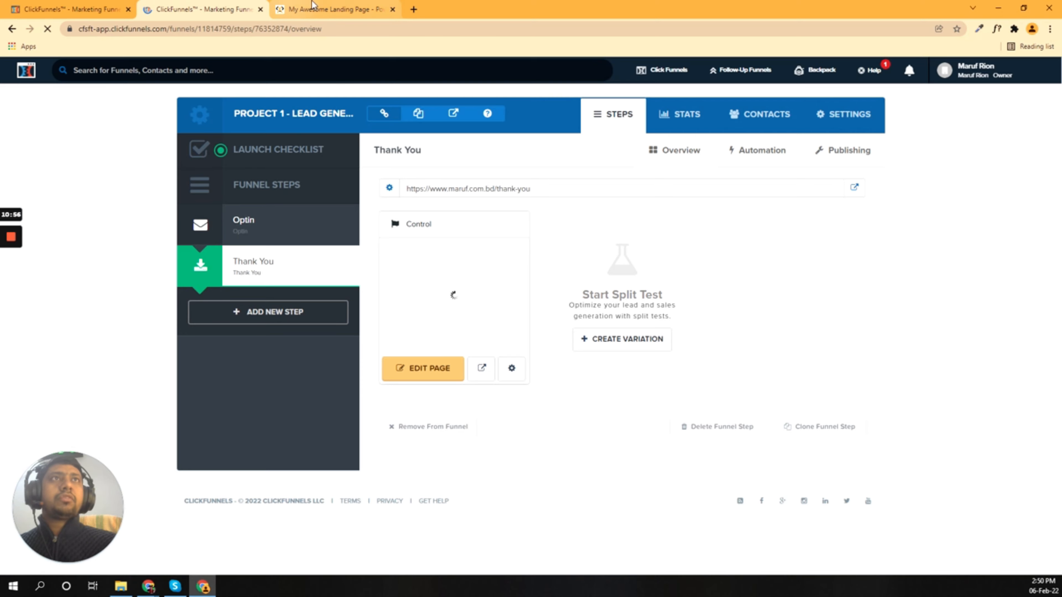
left_click(279, 12)
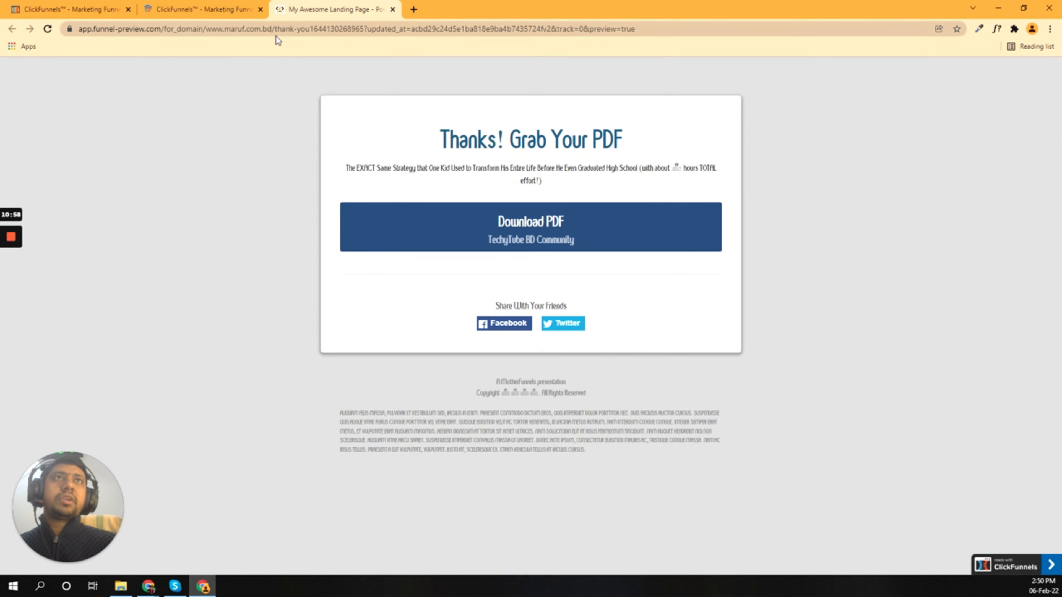
left_click(201, 9)
left_click(304, 4)
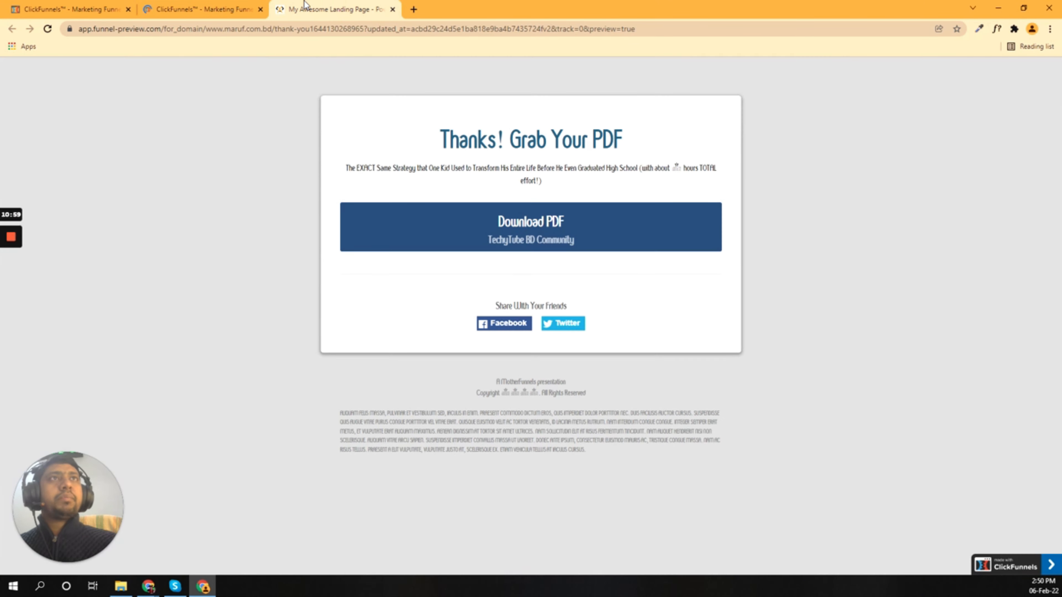
left_click(201, 6)
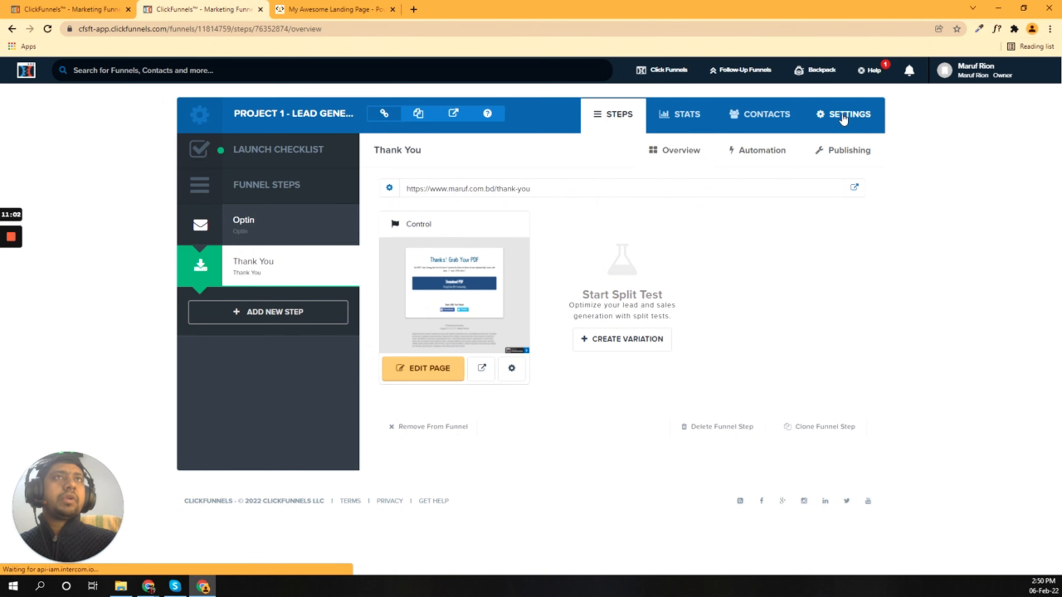
Step: Check the funnel settings, then show the 'Thanks! Grab Your PDF' page preview
left_click(822, 125)
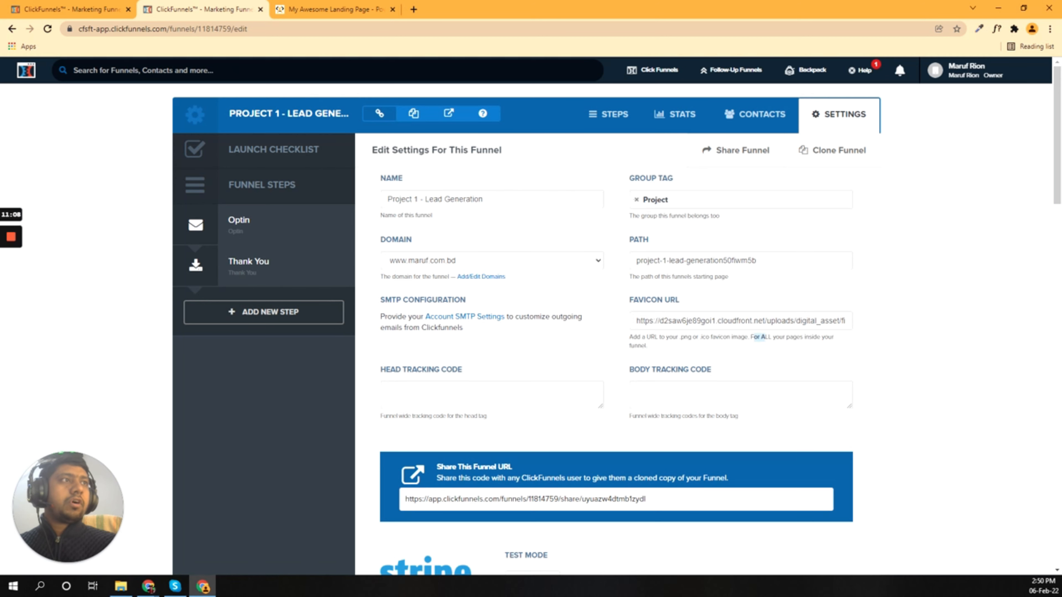
left_click_drag(821, 338, 657, 342)
left_click(625, 342)
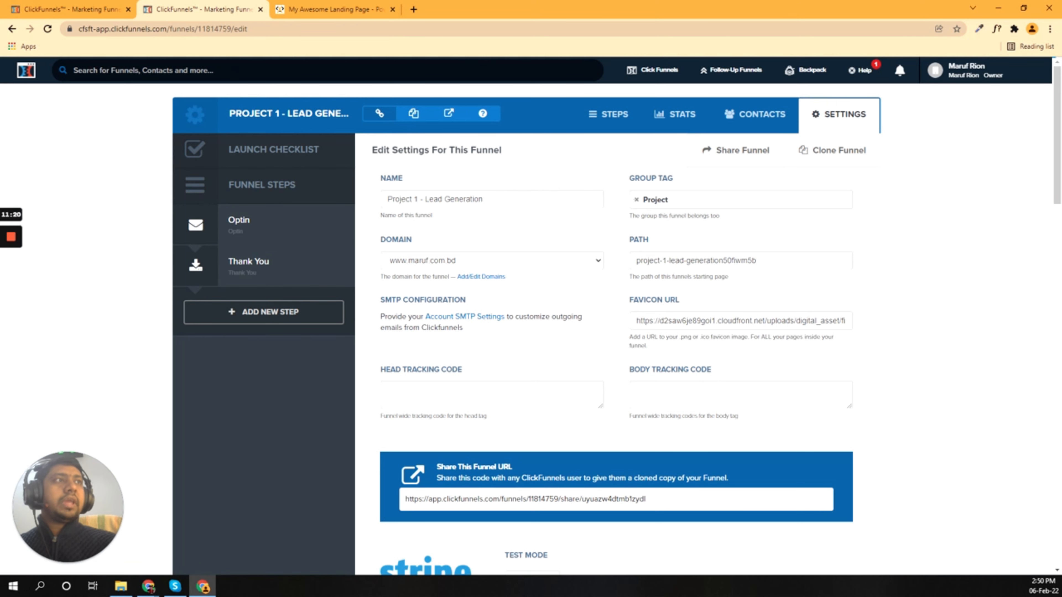
left_click(335, 9)
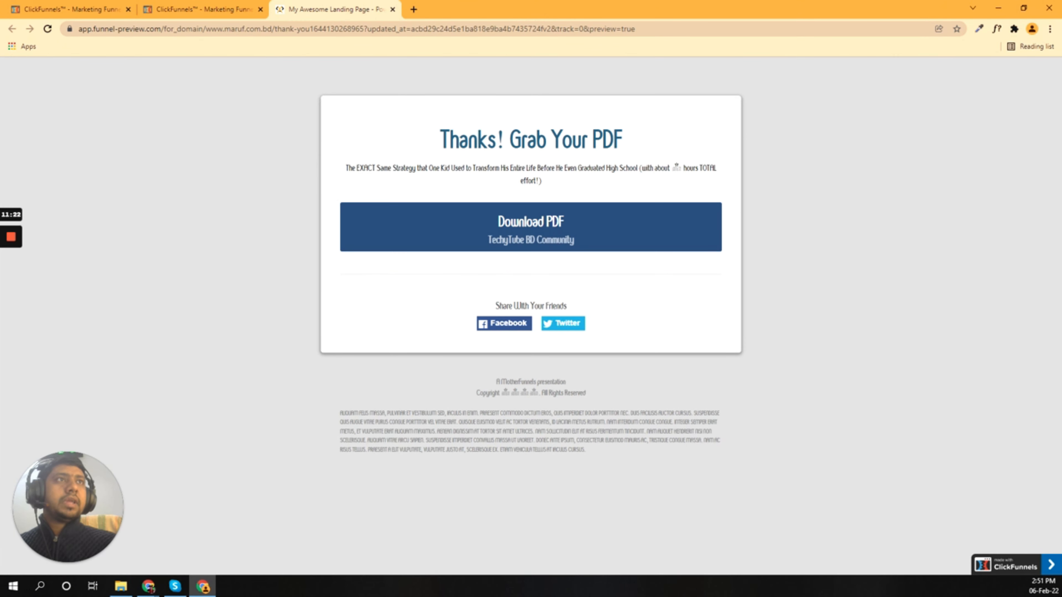
left_click_drag(459, 138, 581, 138)
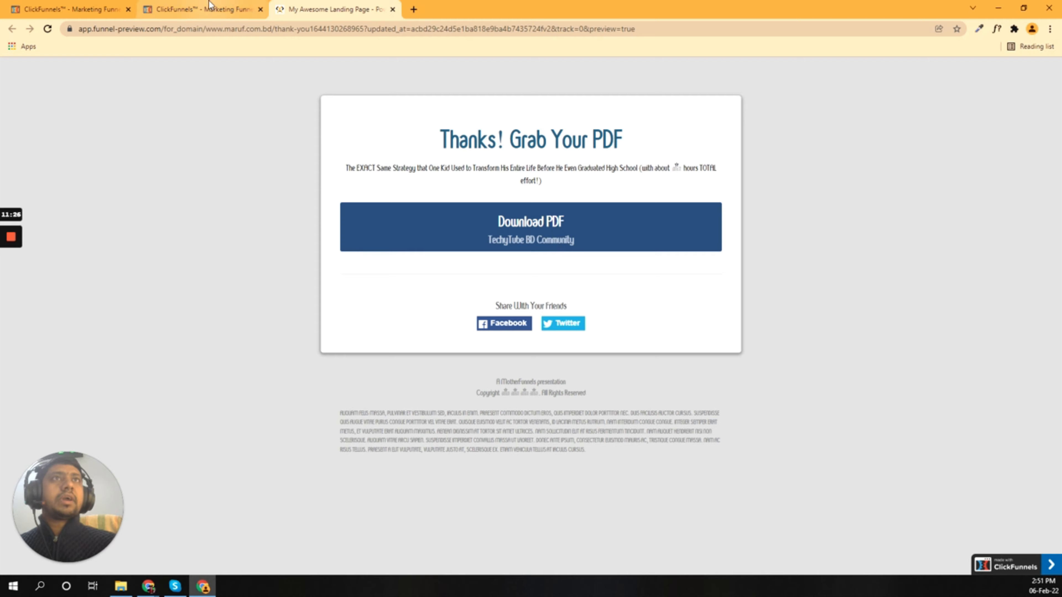
left_click(225, 9)
left_click(331, 8)
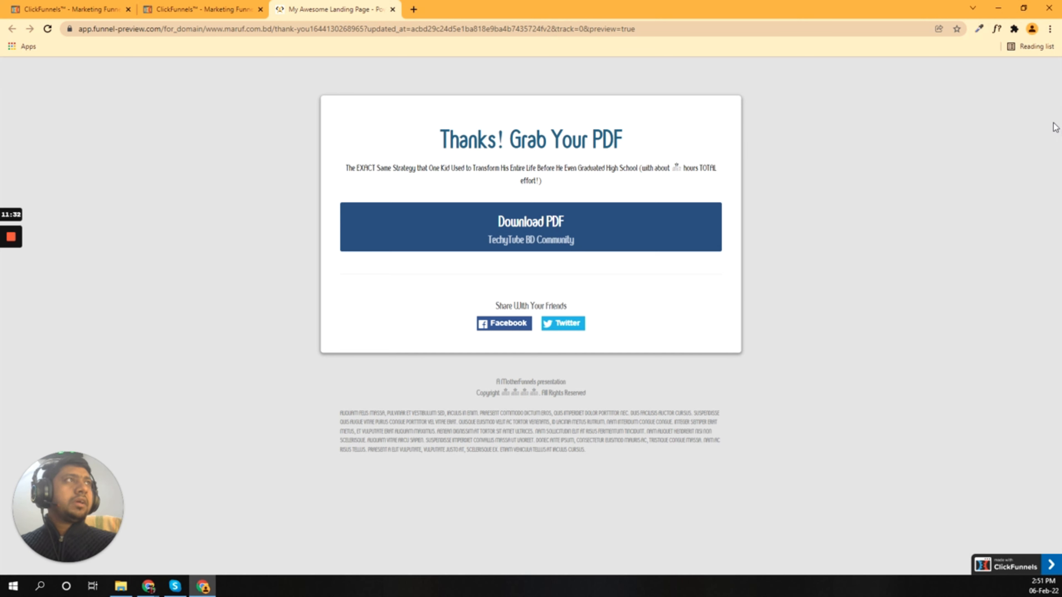
left_click(997, 30)
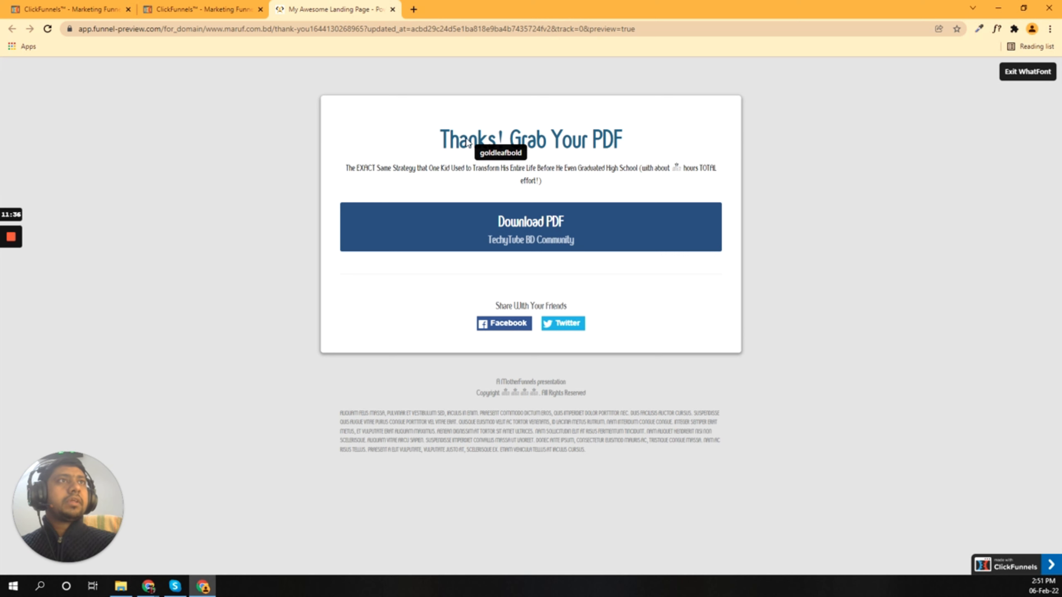
left_click(466, 147)
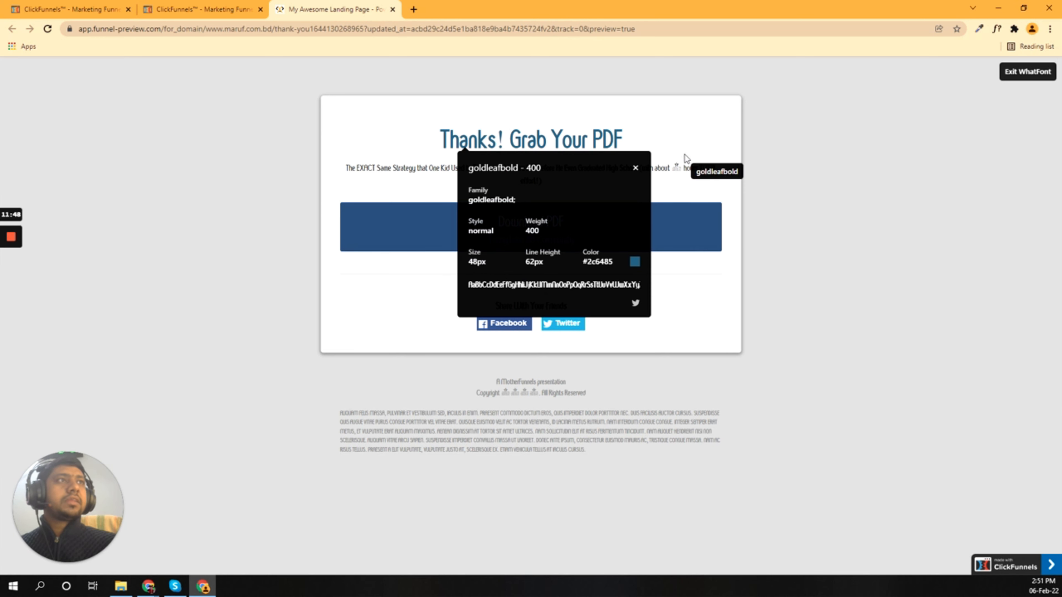
left_click(706, 168)
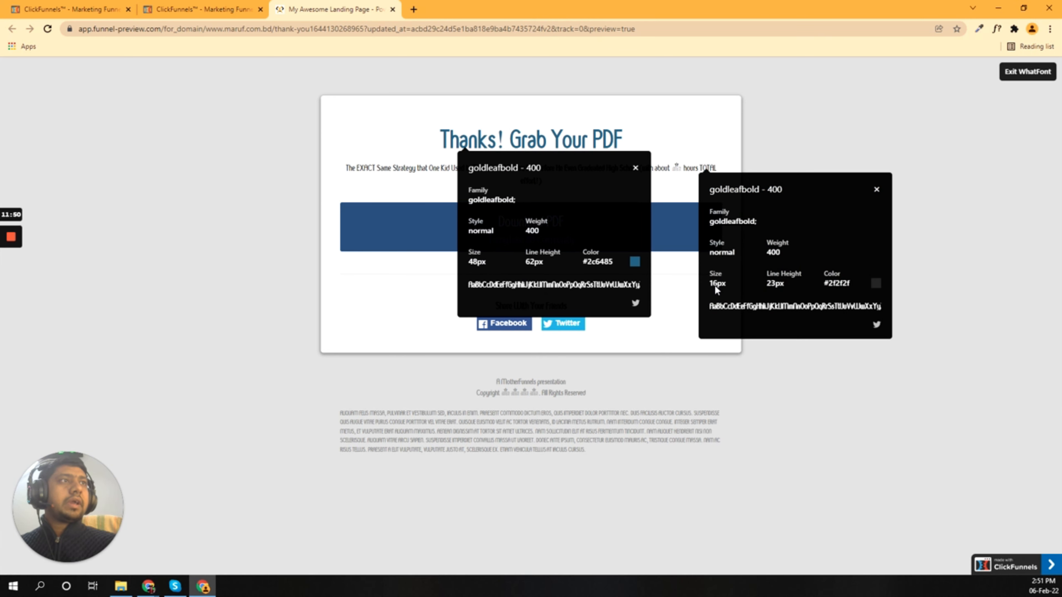
left_click(438, 435)
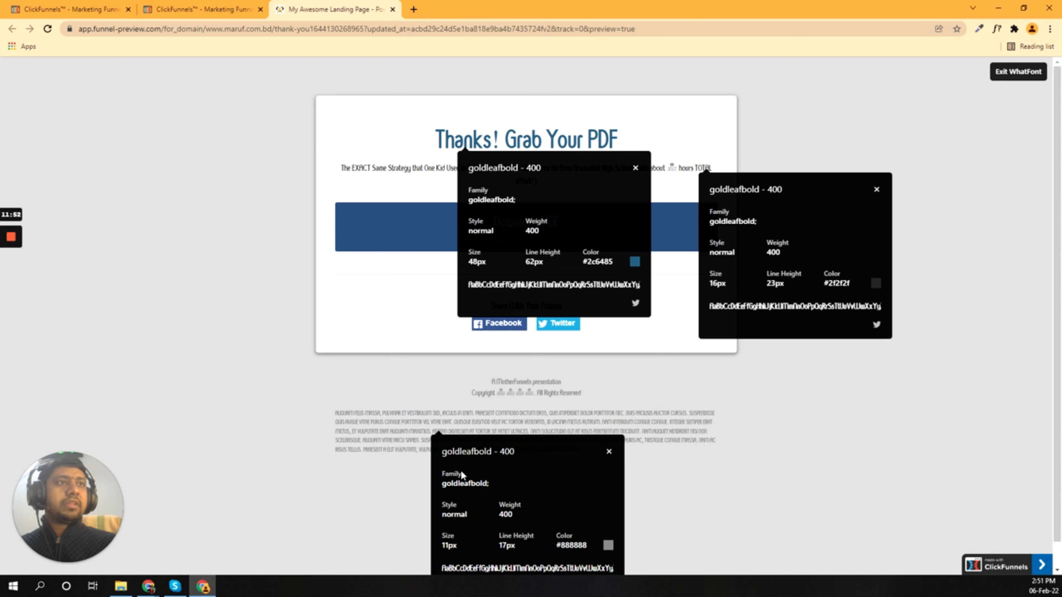
left_click(1018, 71)
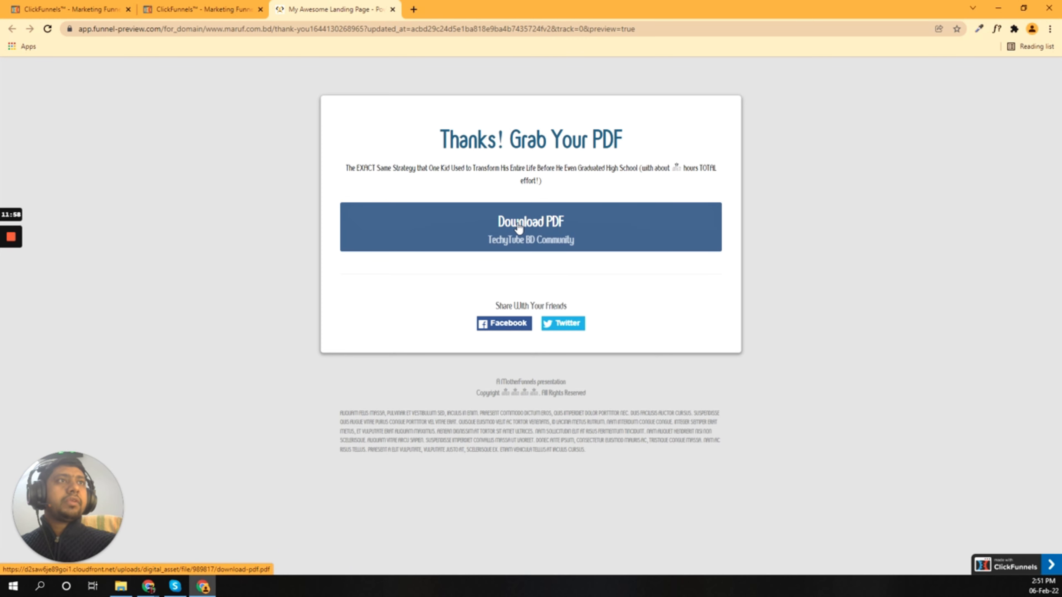
Step: Follow the Download PDF link and check the opened PDF's web address
left_click(519, 228)
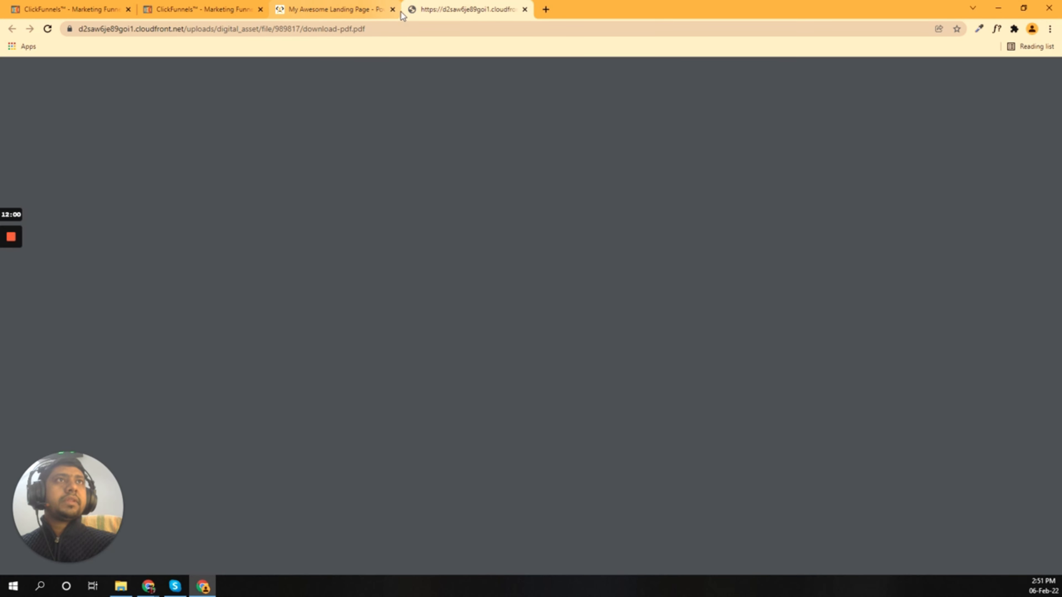
left_click(393, 29)
left_click_drag(392, 29, 78, 29)
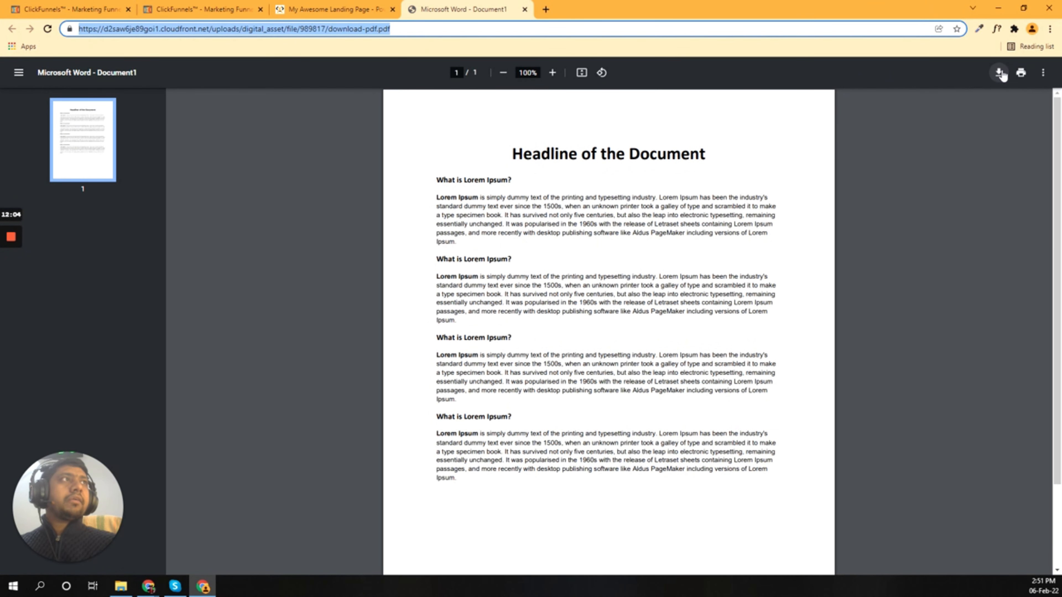
left_click(330, 9)
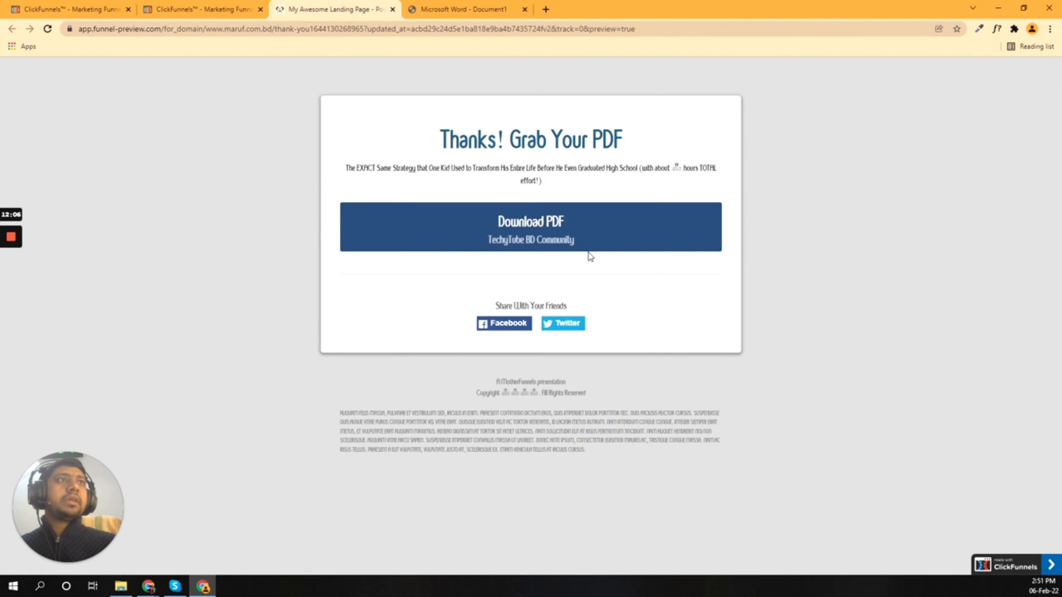
Step: Test the Download PDF link again to confirm download-pdf.pdf opens
left_click(546, 247)
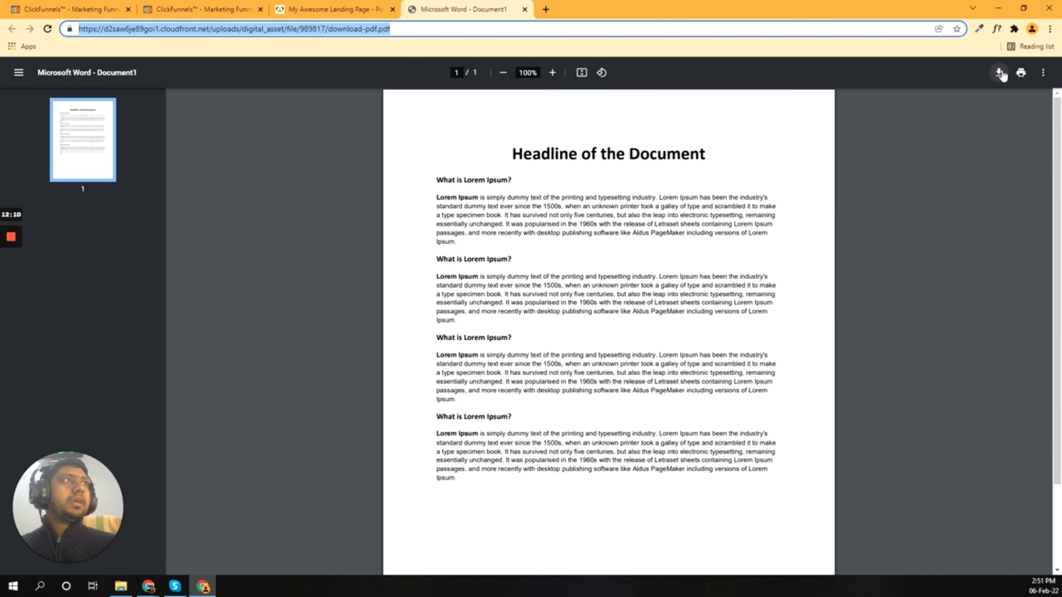
scroll(609, 330, "down", 2)
scroll(600, 261, "up", 2)
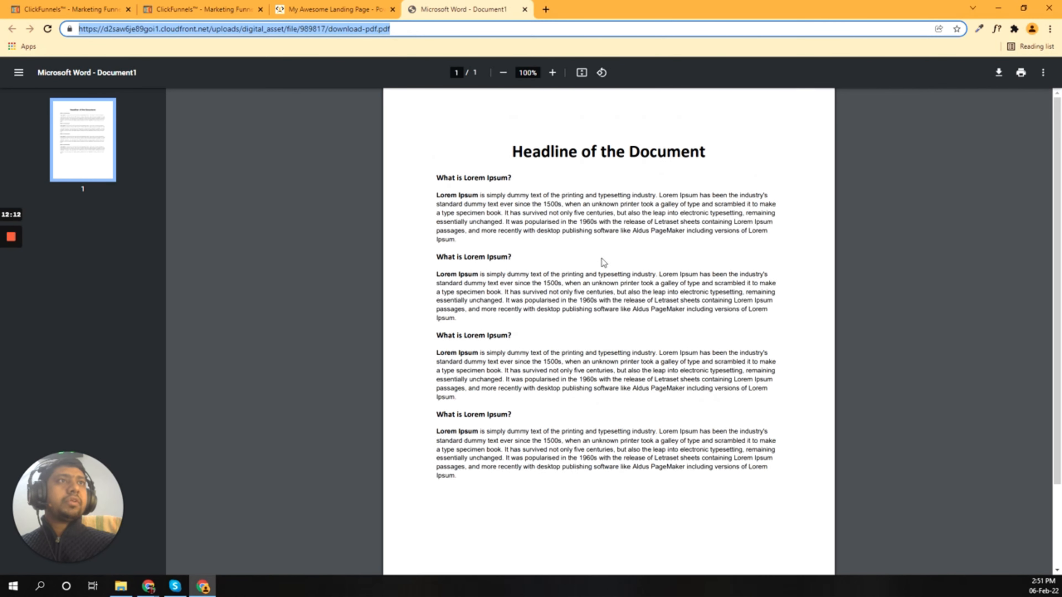
left_click(538, 178)
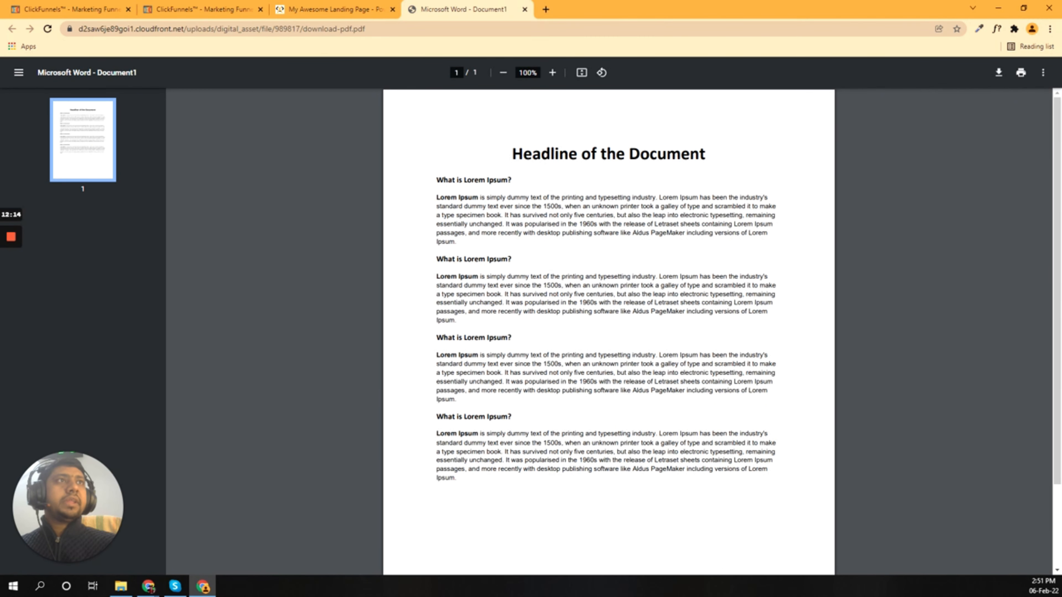
left_click(335, 9)
Step: Bring up the Digital Assets list showing favicon, download-pdf.pdf and goldleafbold files
left_click(201, 9)
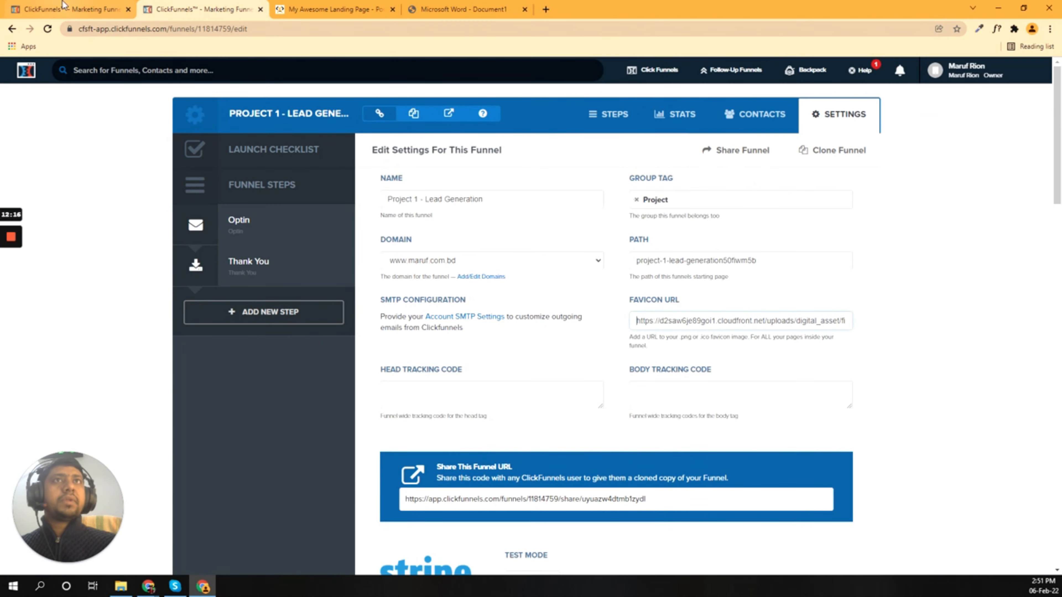
left_click(67, 10)
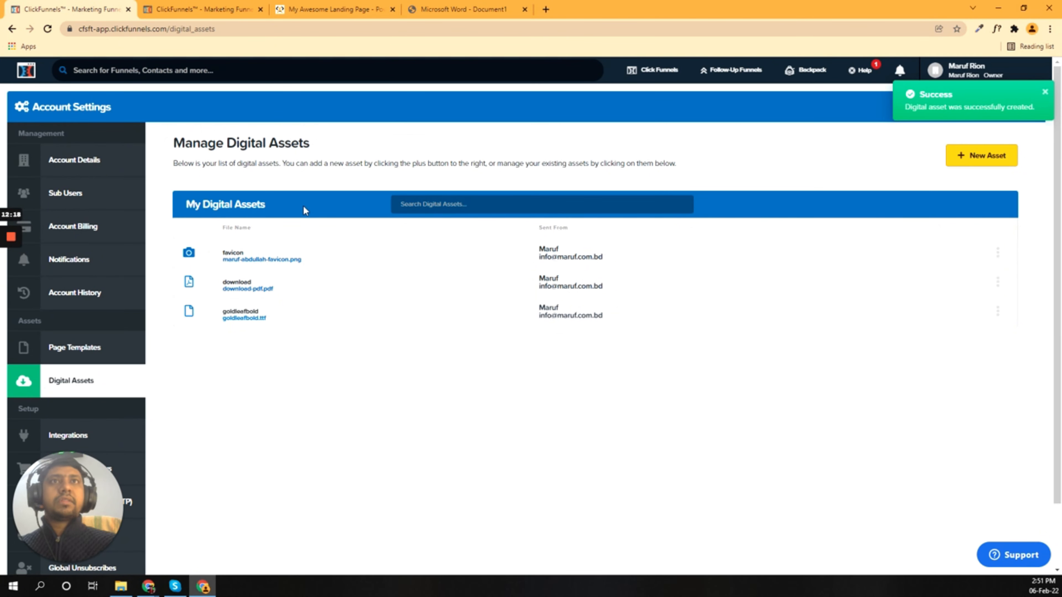
left_click(223, 8)
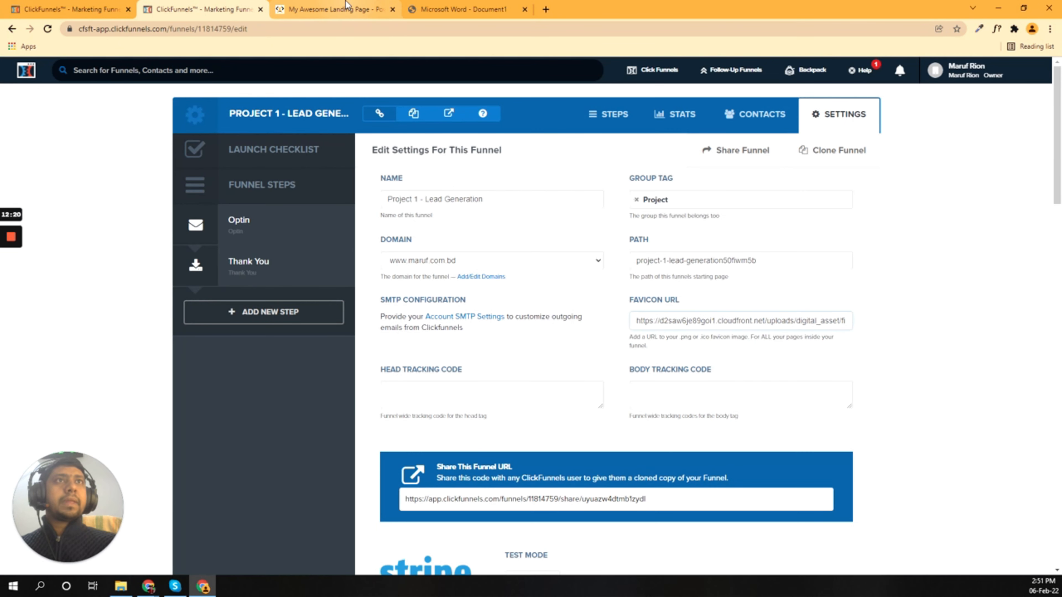
left_click(83, 6)
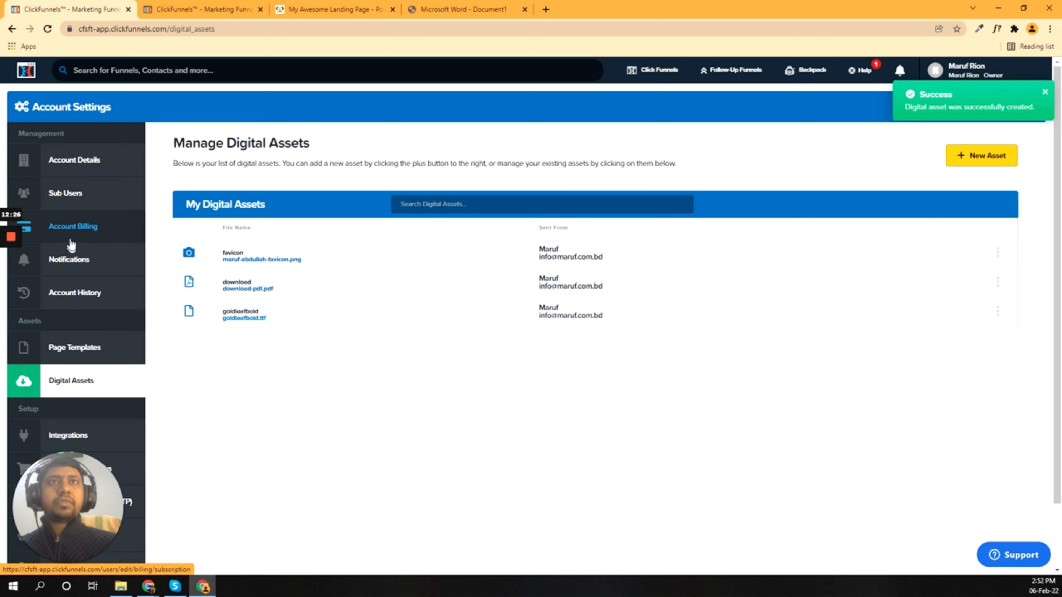
mouse_move(10, 241)
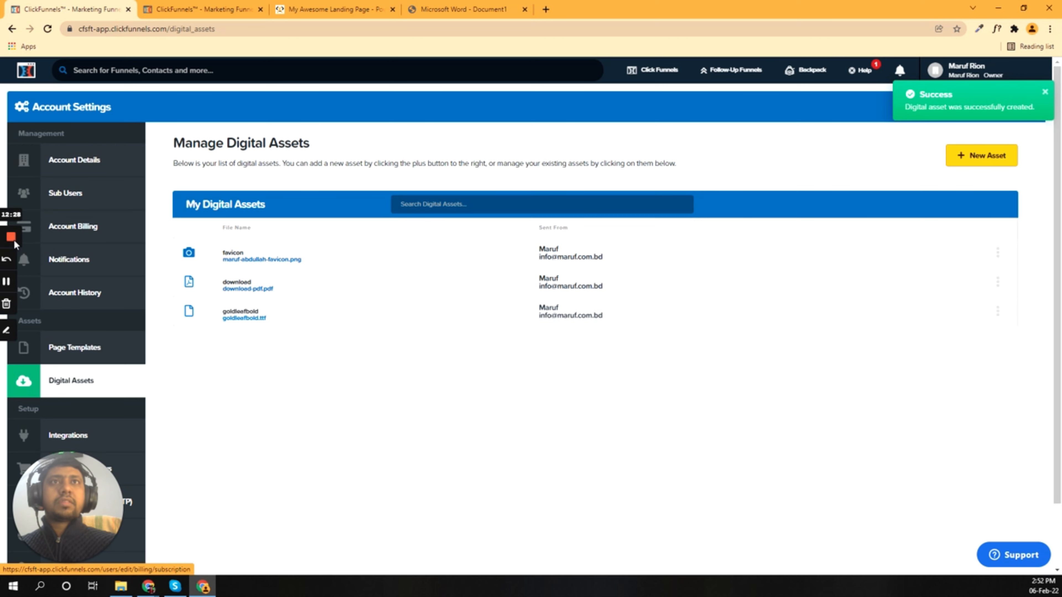